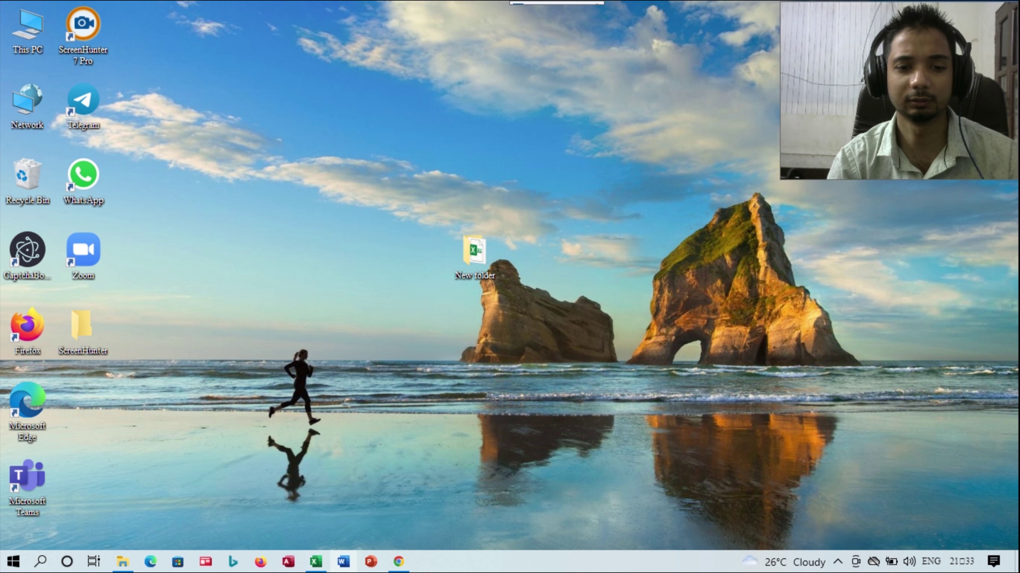
Restore the Book1 workbook from the taskbar and maximize the Excel window.
{"action": "left_click", "coordinate": [316, 561]}
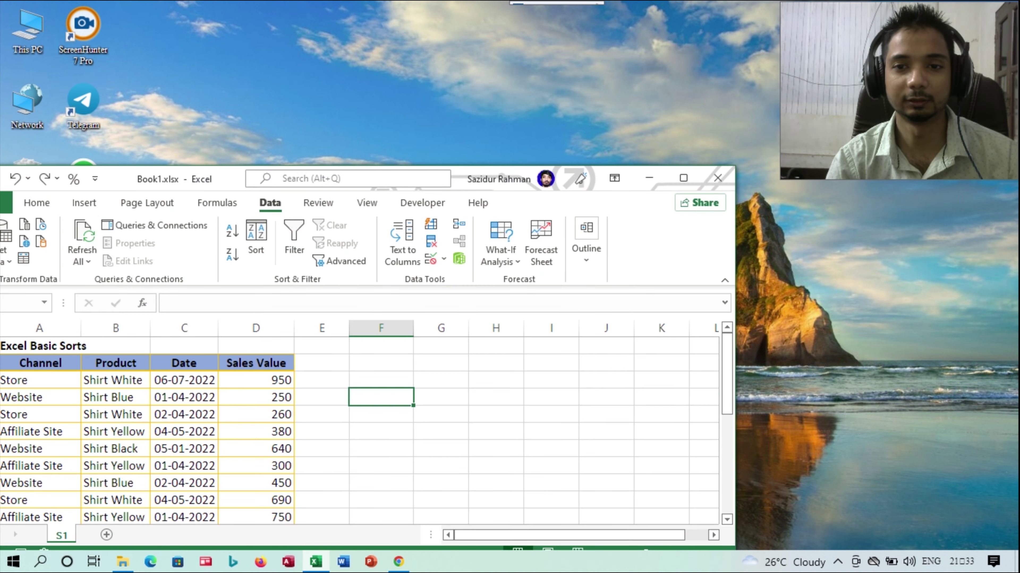
{"action": "left_click", "coordinate": [683, 179]}
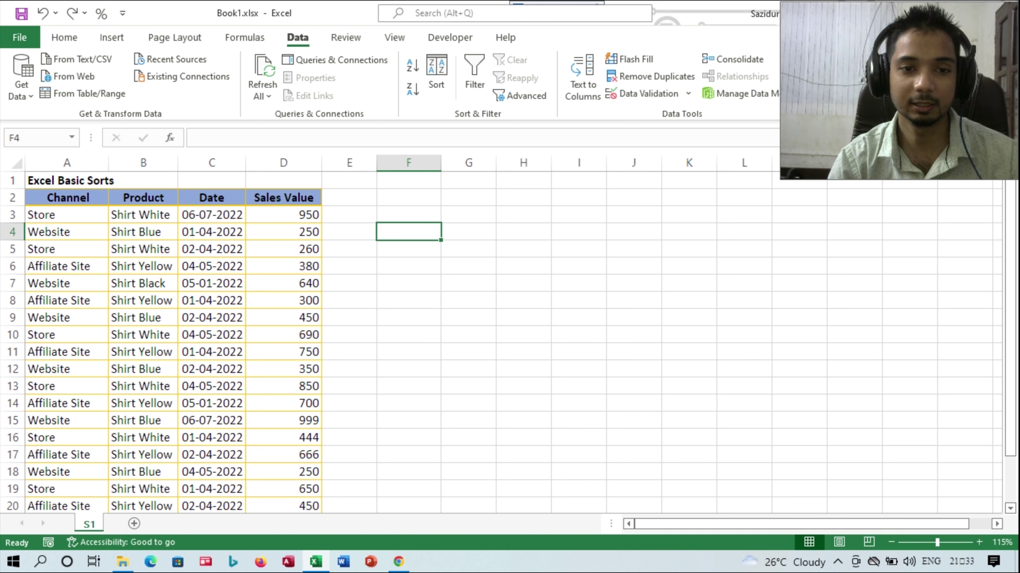
Sort the Sales Value column largest to smallest so it runs 999, 950, 850.
{"action": "left_click", "coordinate": [283, 301]}
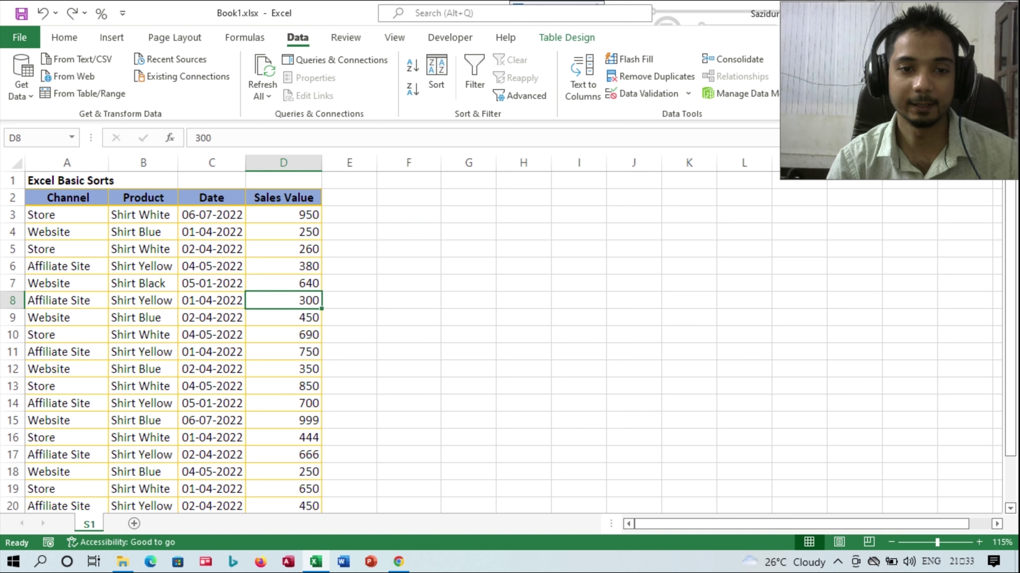
{"action": "right_click", "coordinate": [298, 300]}
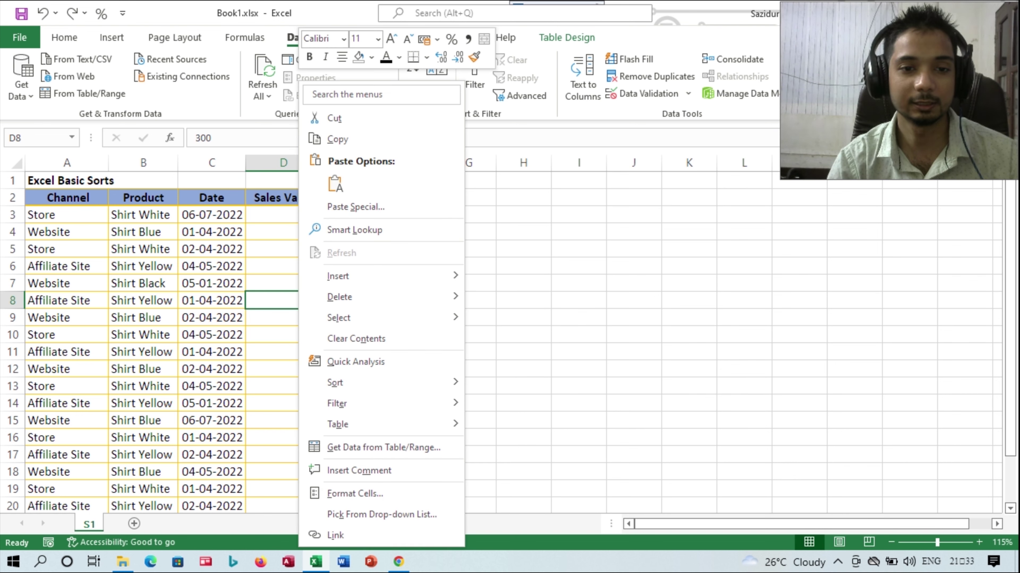
{"action": "mouse_move", "coordinate": [334, 383]}
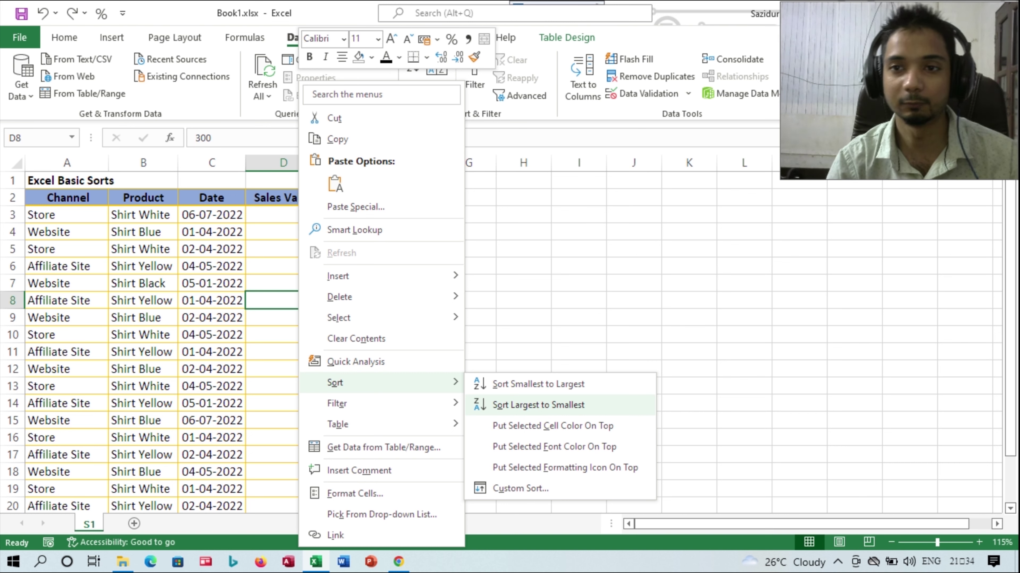
{"action": "left_click", "coordinate": [538, 405]}
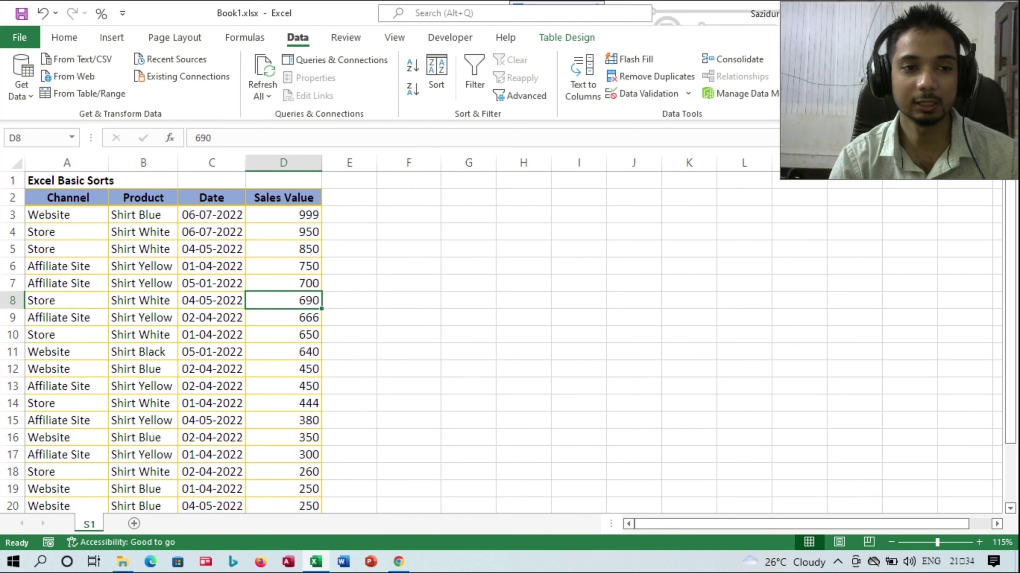
Select the whole table, then move to cell A9 and bring up its shortcut menu.
{"action": "left_click", "coordinate": [67, 214]}
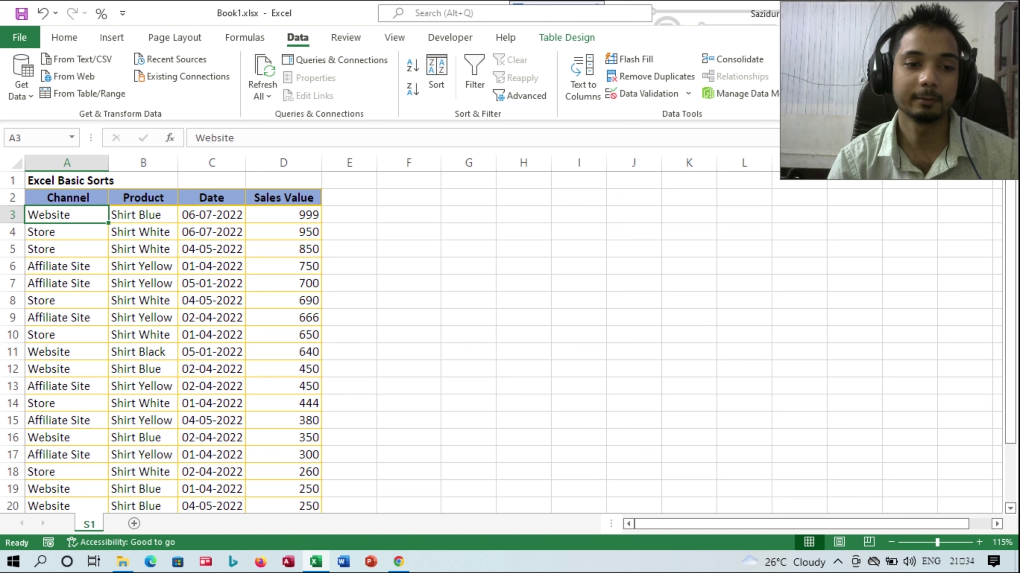
{"action": "left_click", "coordinate": [142, 369]}
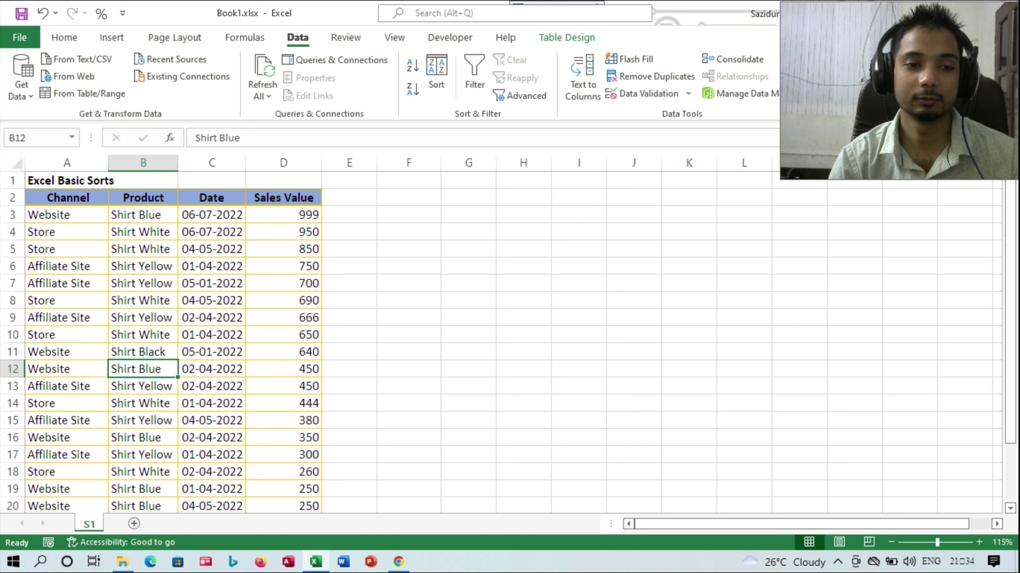
{"action": "key", "text": "ctrl+a"}
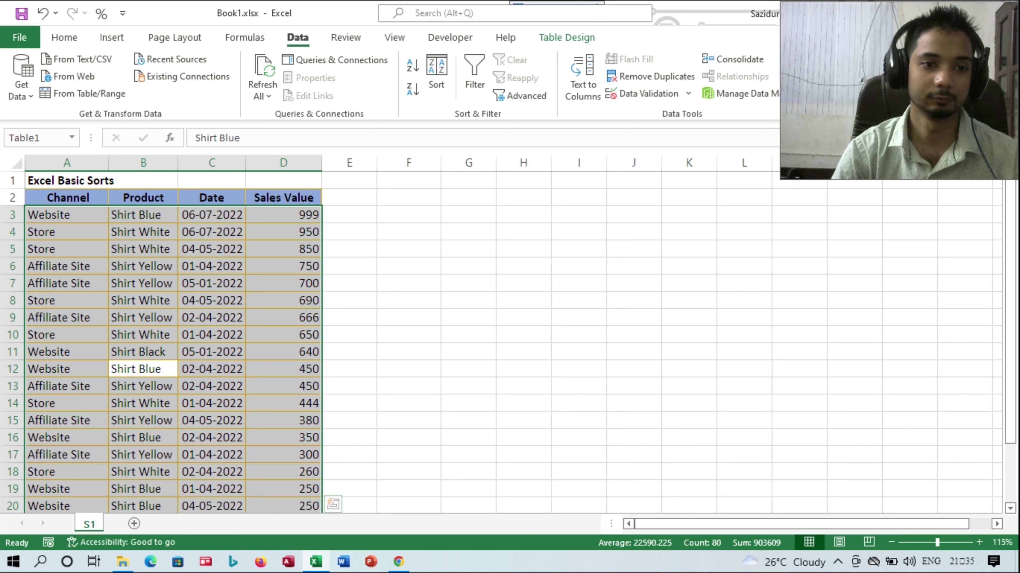
{"action": "left_click", "coordinate": [67, 352]}
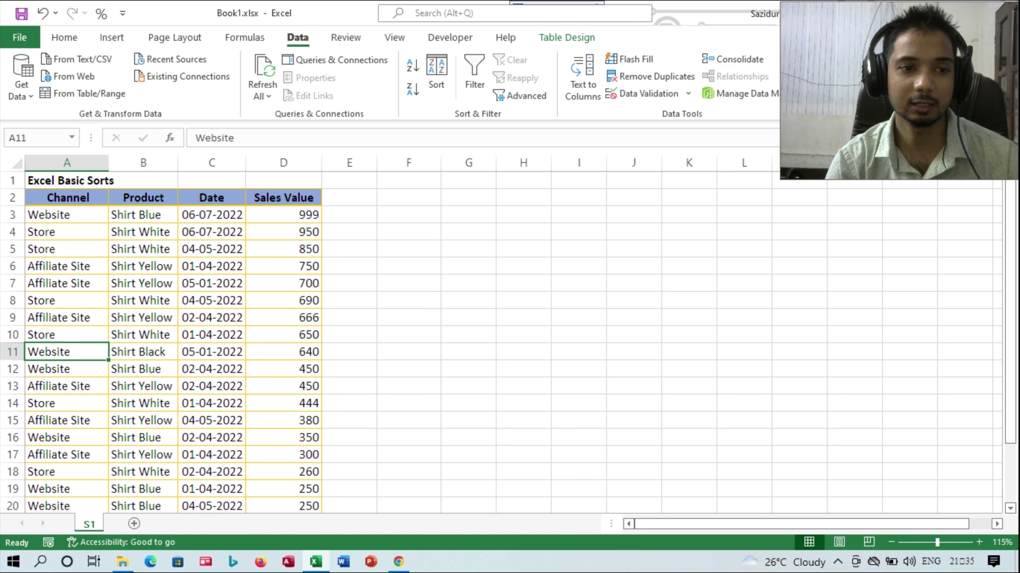
{"action": "left_click", "coordinate": [67, 335]}
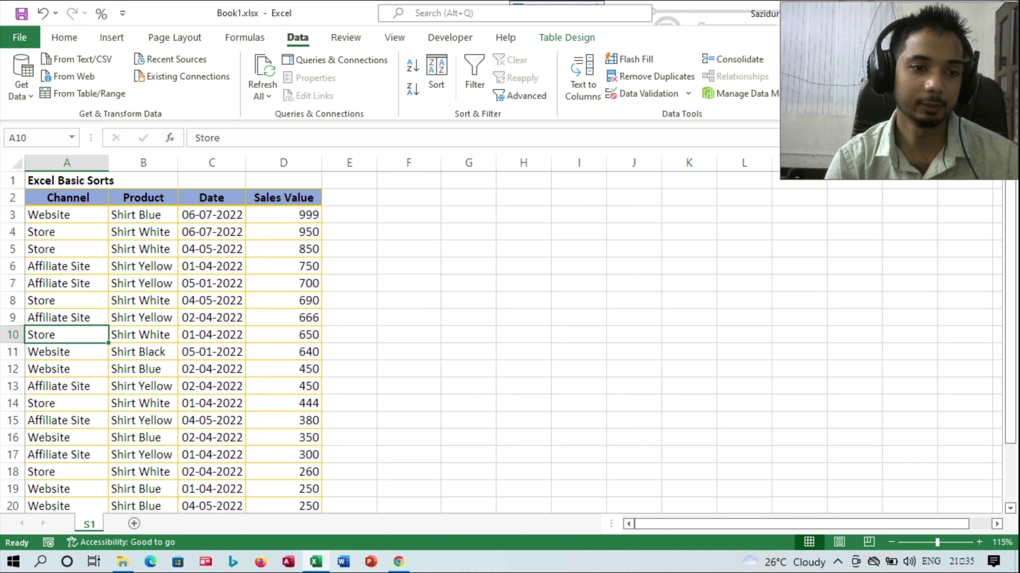
{"action": "left_click", "coordinate": [67, 317]}
{"action": "right_click", "coordinate": [83, 318]}
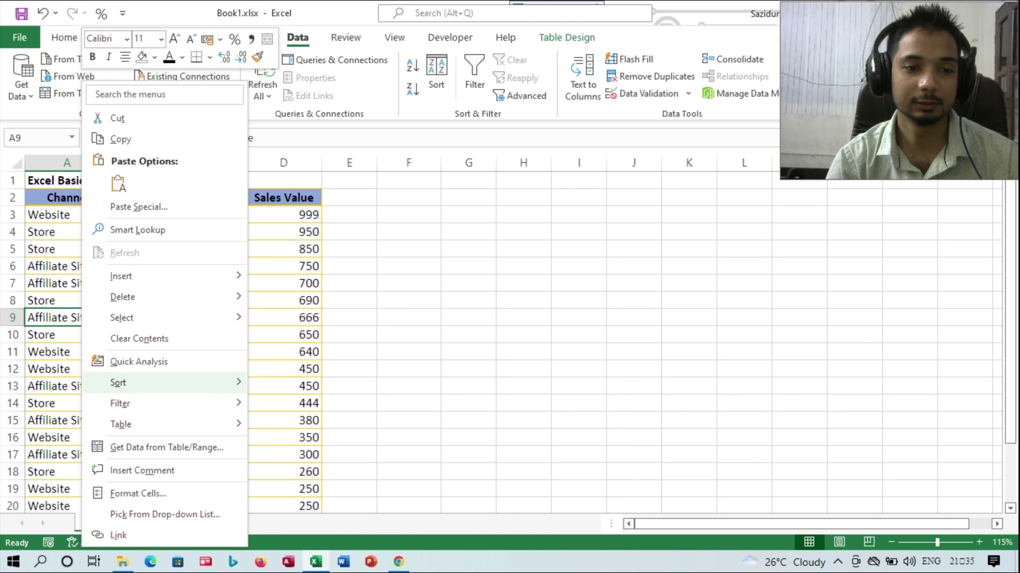
Reorder Sales Value smallest to largest (150, 200, 250…) and open Custom Sort for the whole table.
{"action": "key", "text": "Return"}
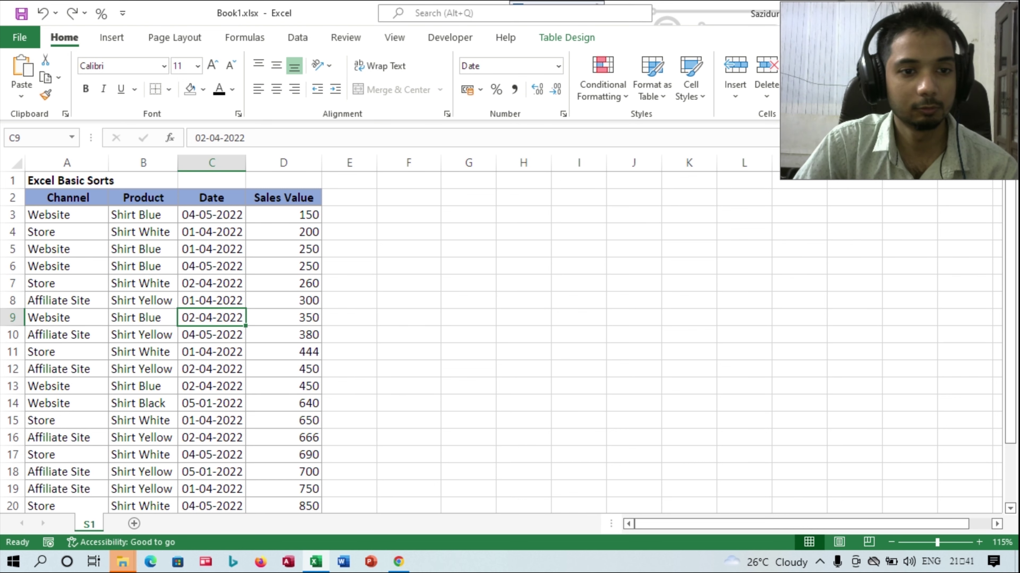
{"action": "key", "text": "ctrl+a"}
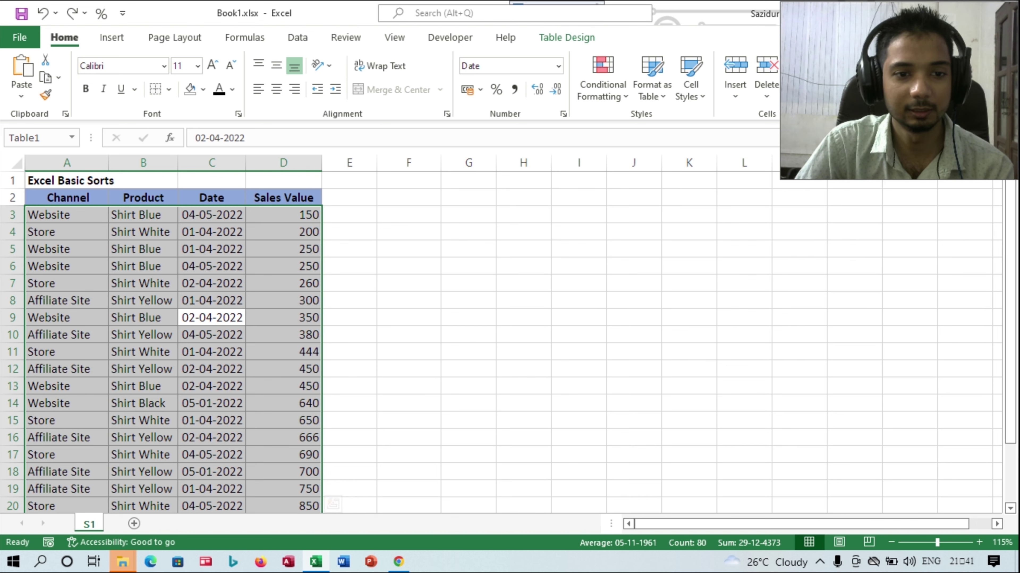
{"action": "right_click", "coordinate": [215, 317]}
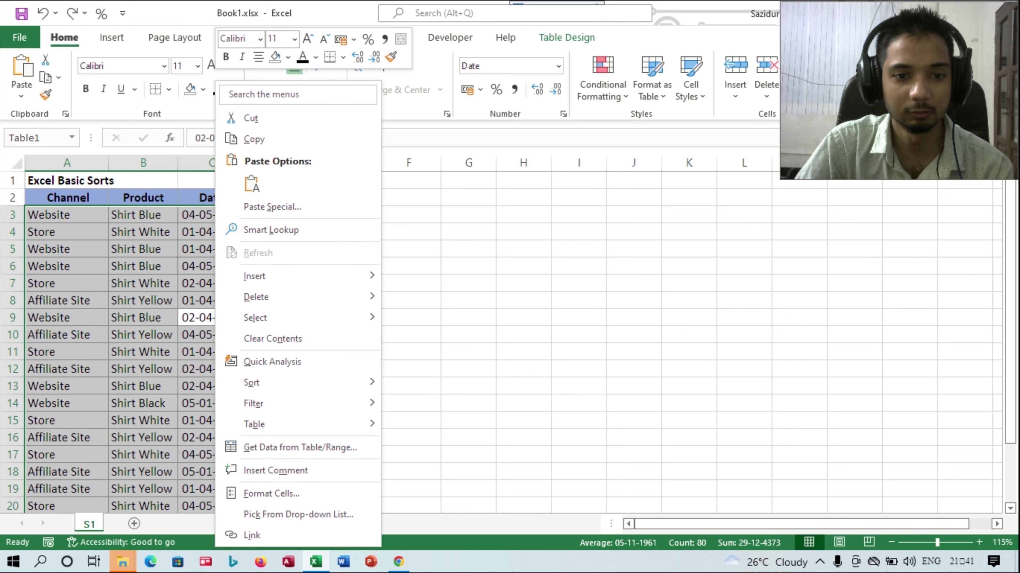
{"action": "mouse_move", "coordinate": [251, 382]}
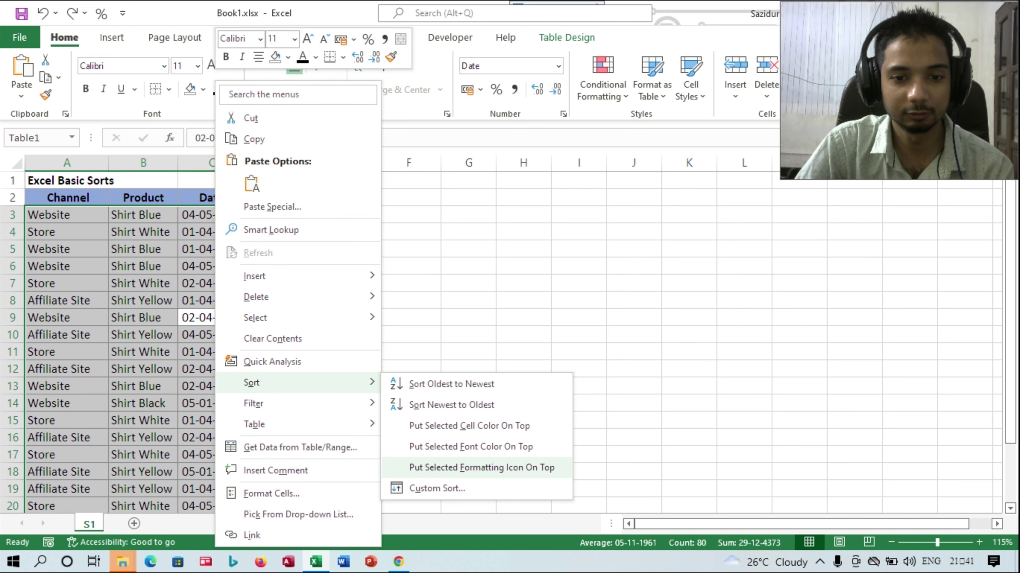
{"action": "left_click", "coordinate": [437, 488]}
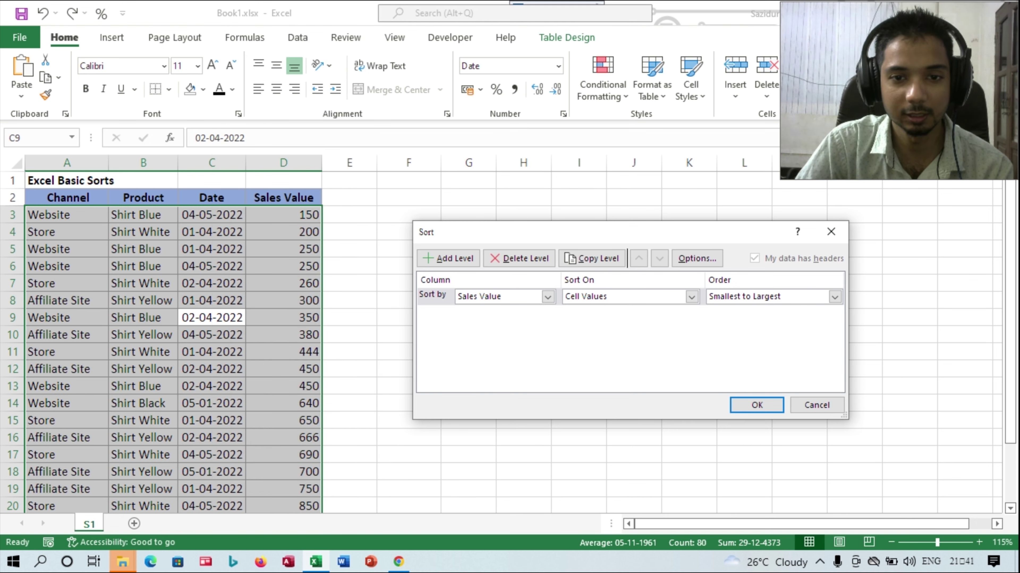
Turn on the Case sensitive option for the sort.
{"action": "left_click_drag", "start_coordinate": [562, 232], "coordinate": [487, 162]}
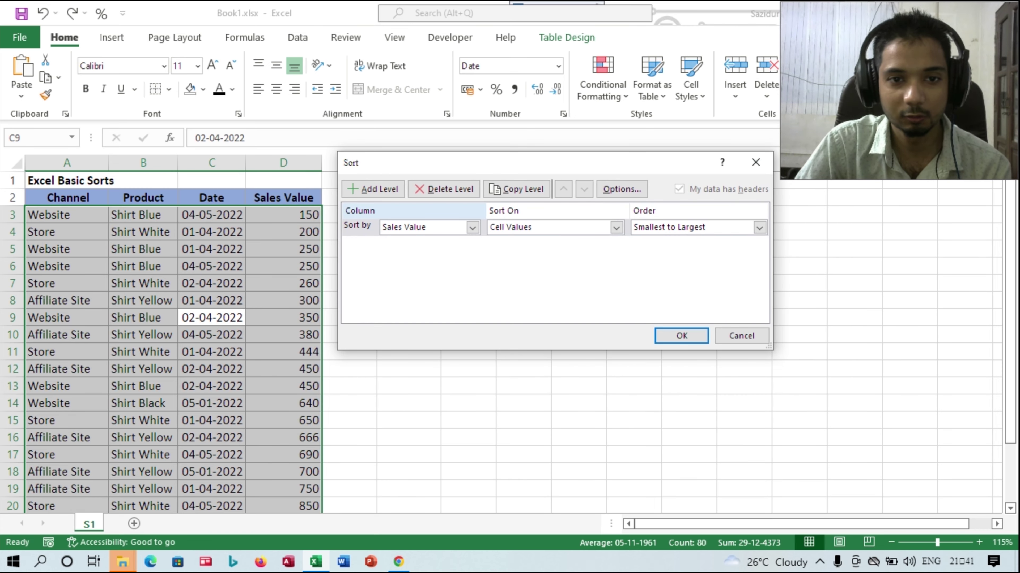
{"action": "left_click", "coordinate": [473, 228]}
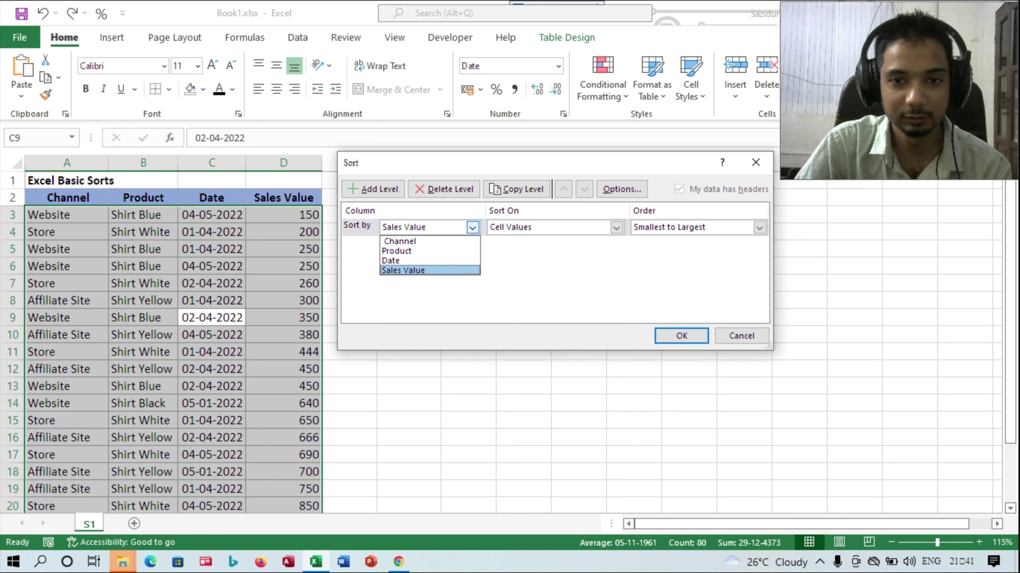
{"action": "key", "text": "Return"}
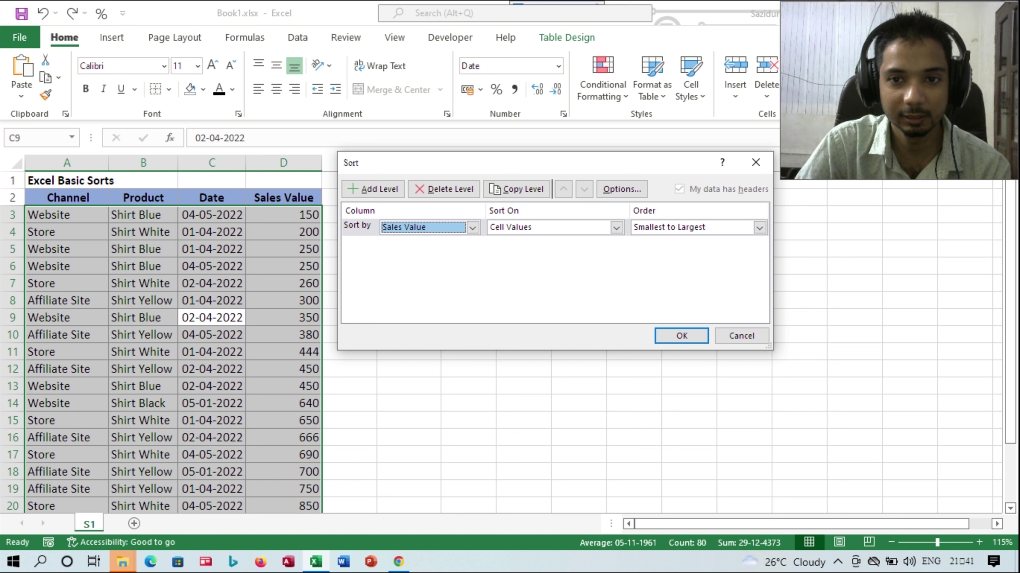
{"action": "left_click", "coordinate": [622, 189]}
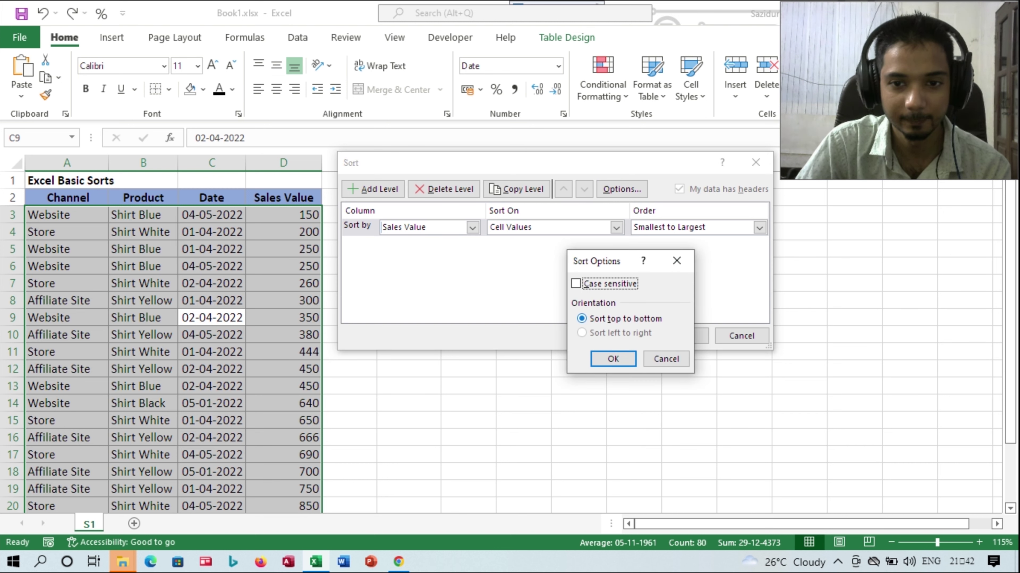
{"action": "left_click", "coordinate": [576, 283]}
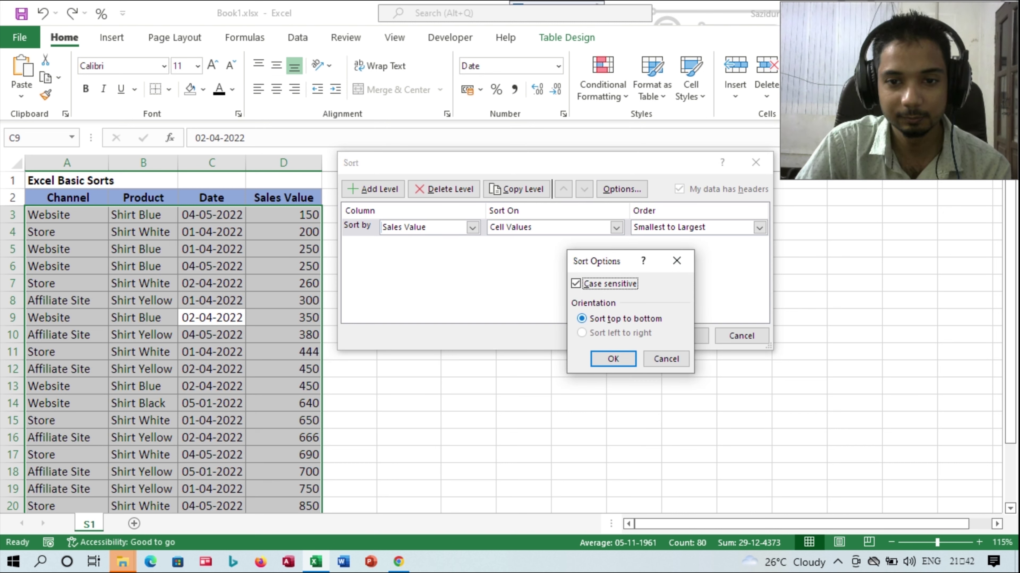
{"action": "left_click", "coordinate": [613, 359]}
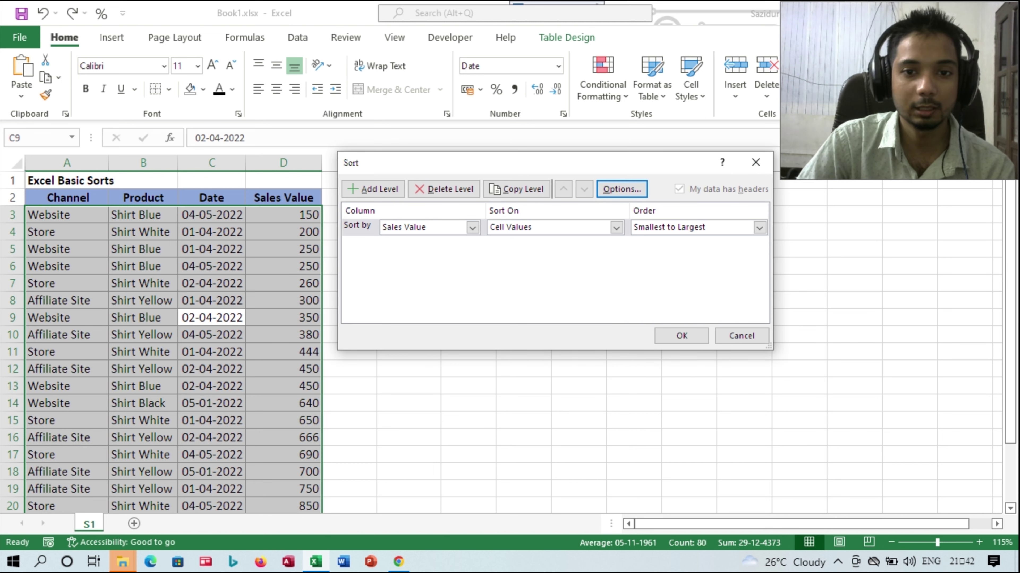
Set the sort column to Product with a Custom List order.
{"action": "left_click", "coordinate": [472, 228]}
{"action": "left_click", "coordinate": [473, 227]}
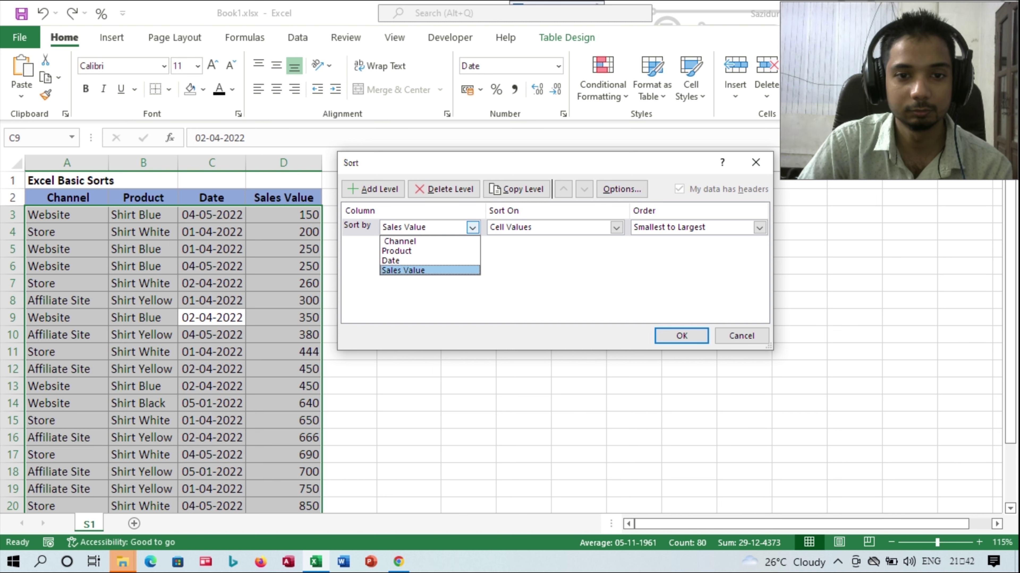
{"action": "left_click", "coordinate": [402, 251]}
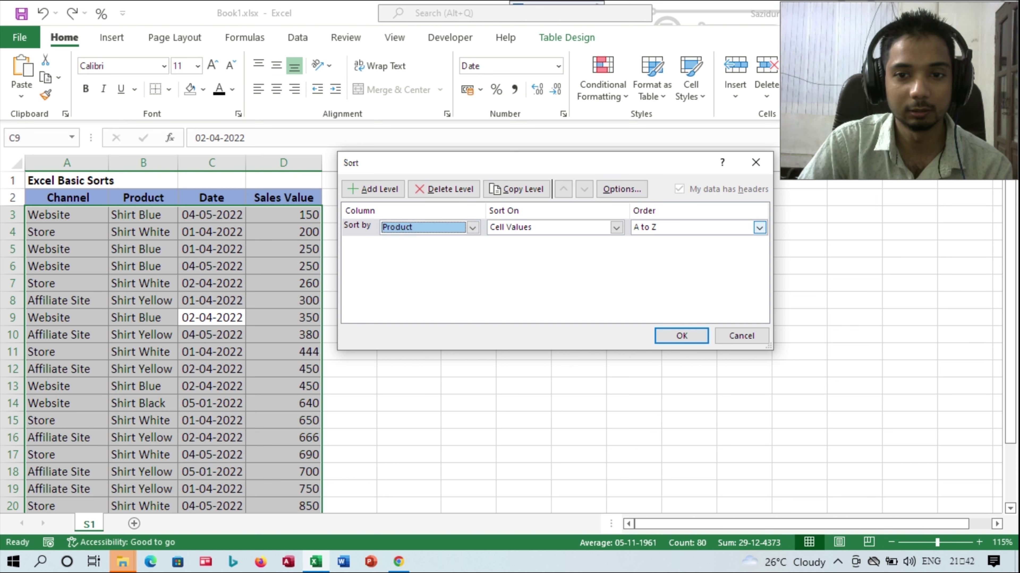
{"action": "left_click", "coordinate": [759, 227]}
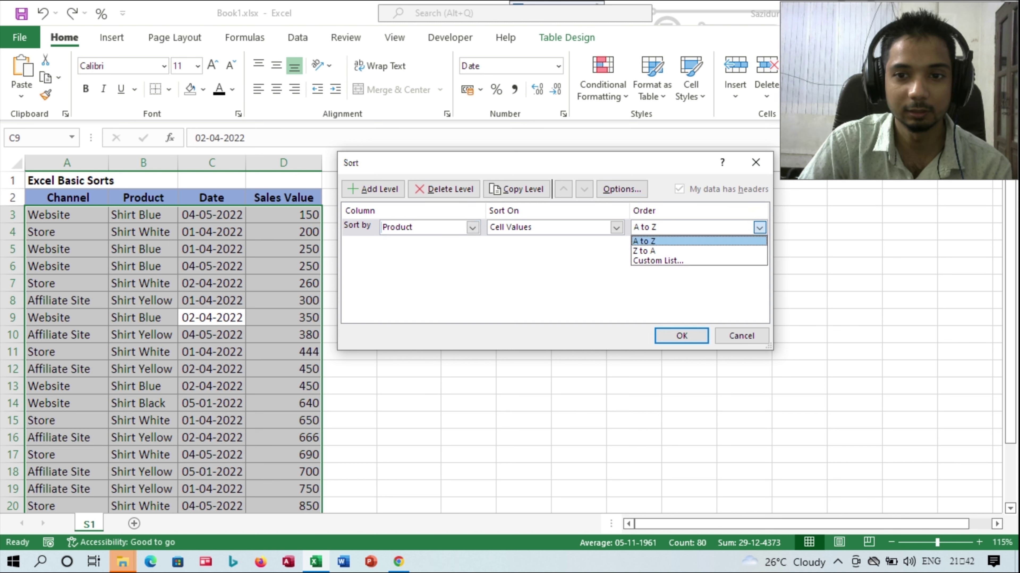
{"action": "left_click", "coordinate": [682, 261]}
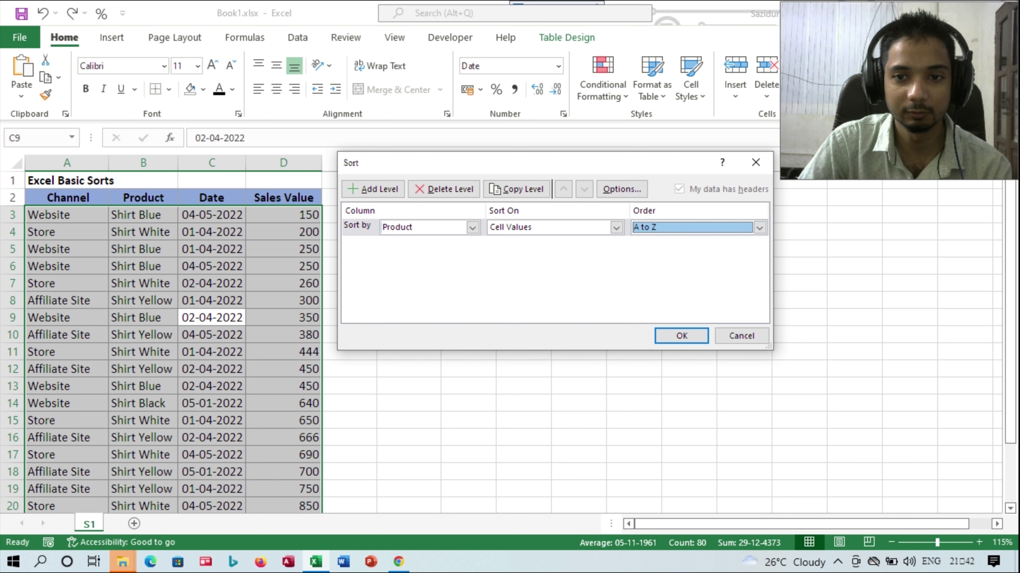
{"action": "left_click", "coordinate": [759, 227]}
{"action": "left_click", "coordinate": [658, 261]}
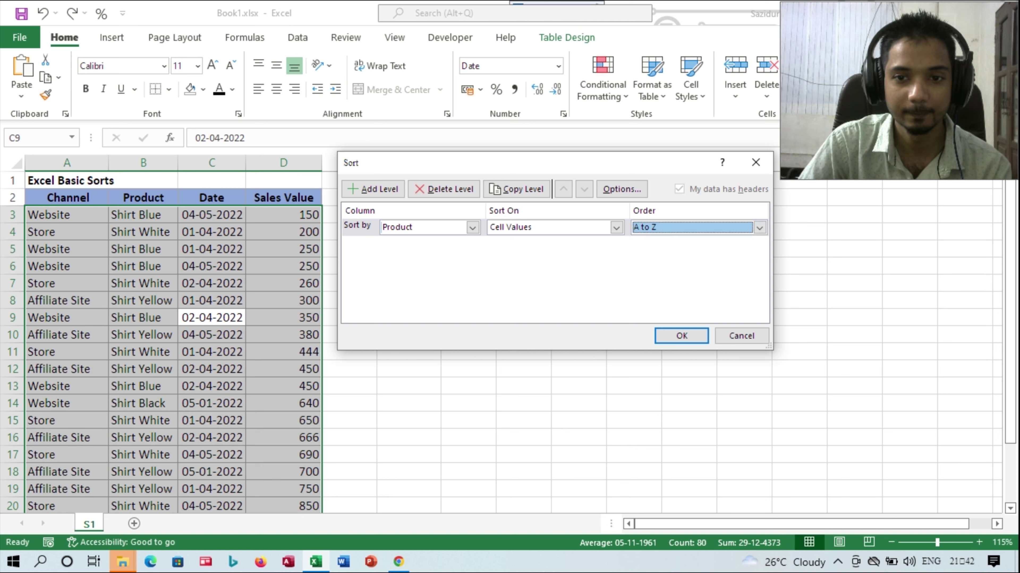
{"action": "left_click", "coordinate": [760, 227]}
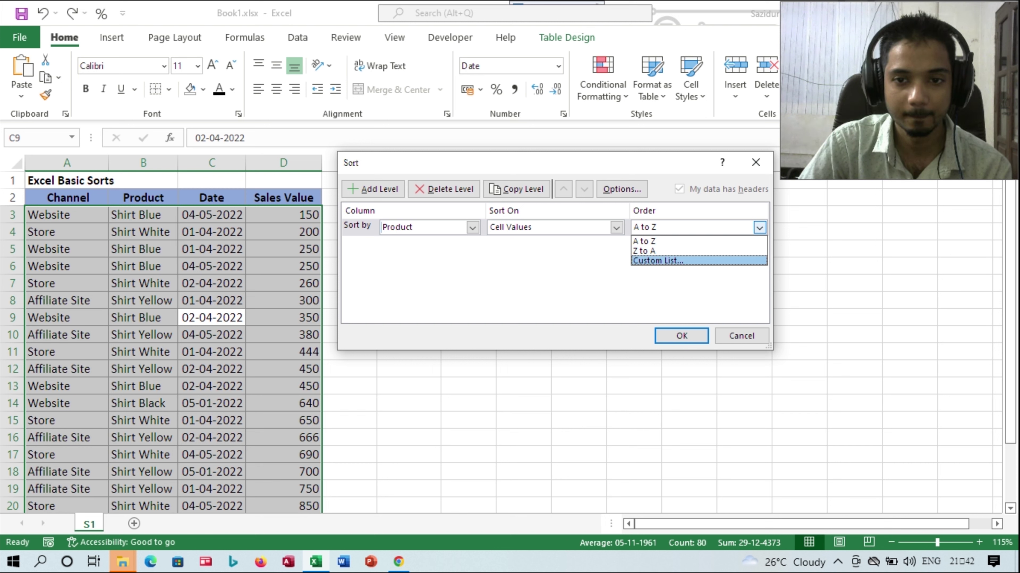
{"action": "key", "text": "Return"}
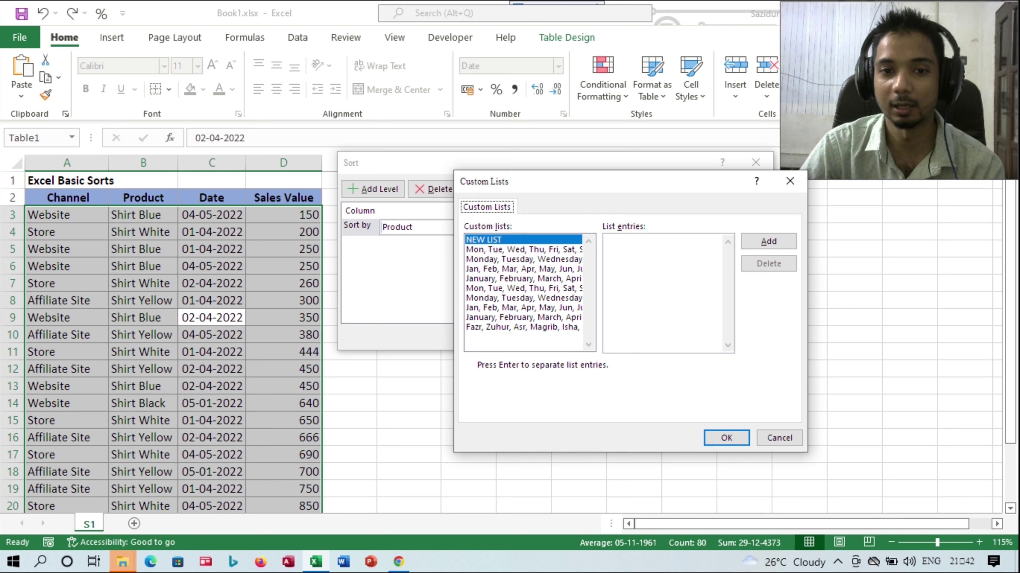
Pick the January–December month list, switch the sort column to Date on cell values, and apply.
{"action": "left_click", "coordinate": [522, 278]}
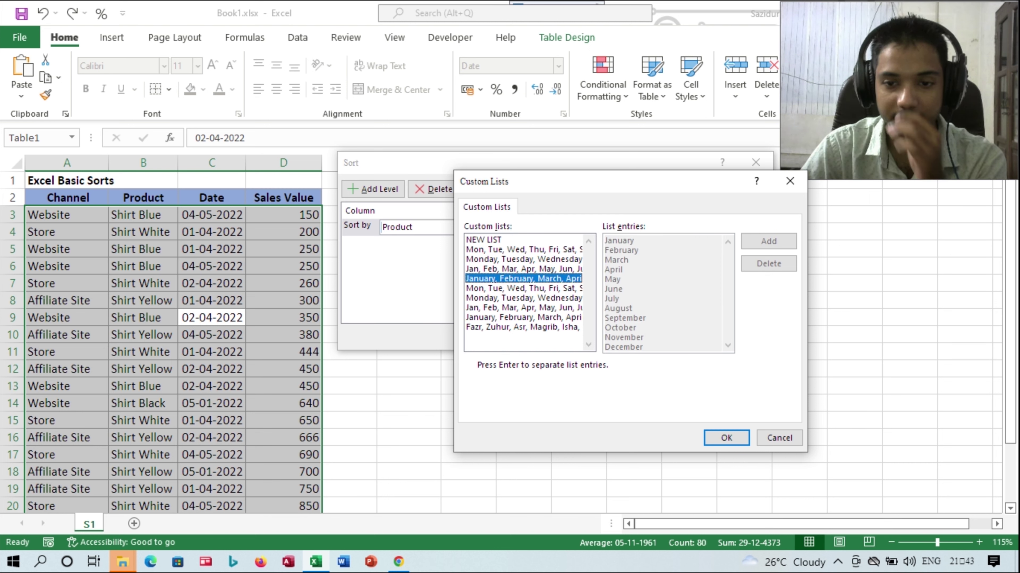
{"action": "left_click", "coordinate": [726, 437]}
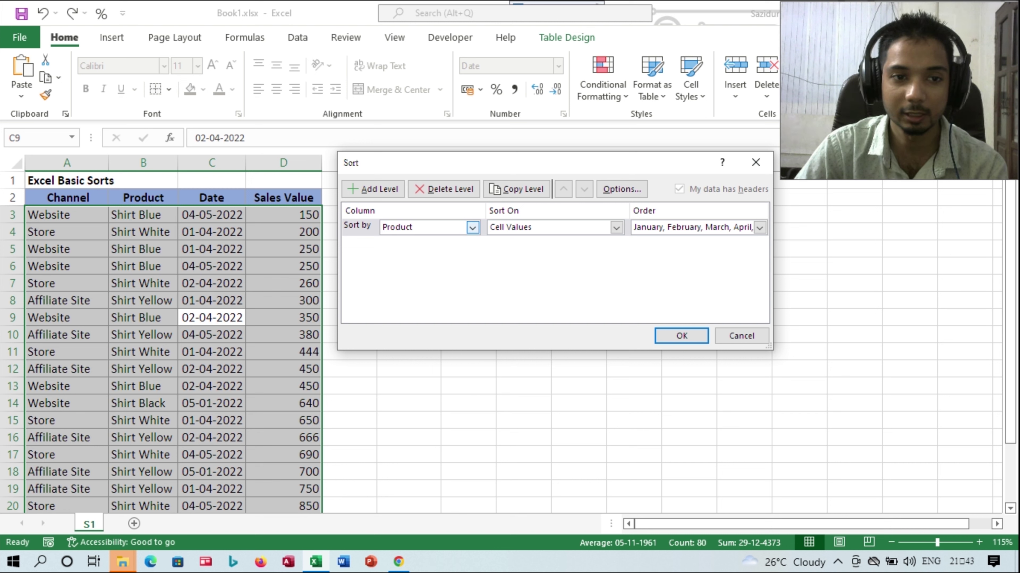
{"action": "left_click", "coordinate": [472, 227]}
{"action": "left_click", "coordinate": [401, 260]}
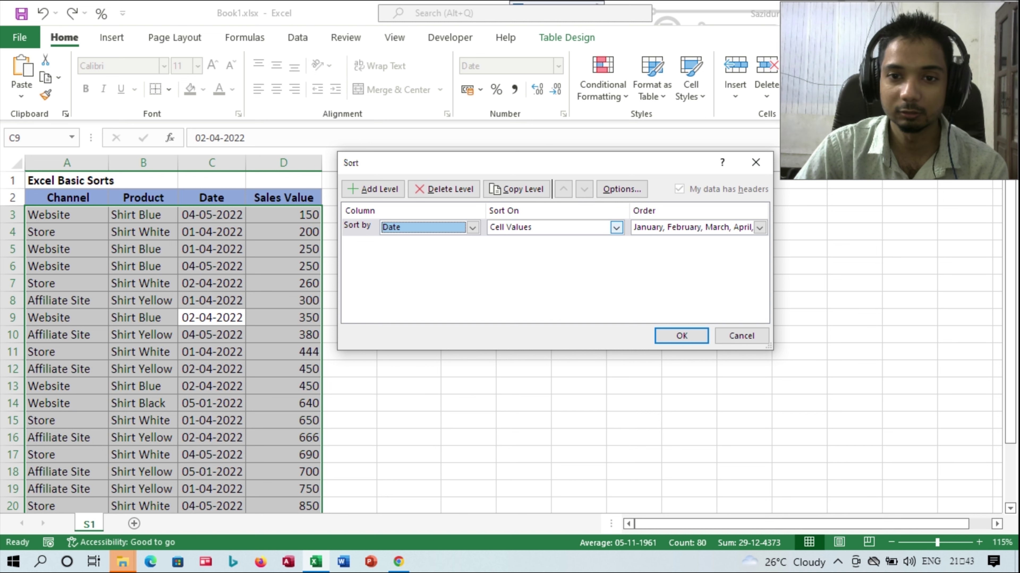
{"action": "left_click", "coordinate": [616, 227]}
{"action": "left_click", "coordinate": [616, 227]}
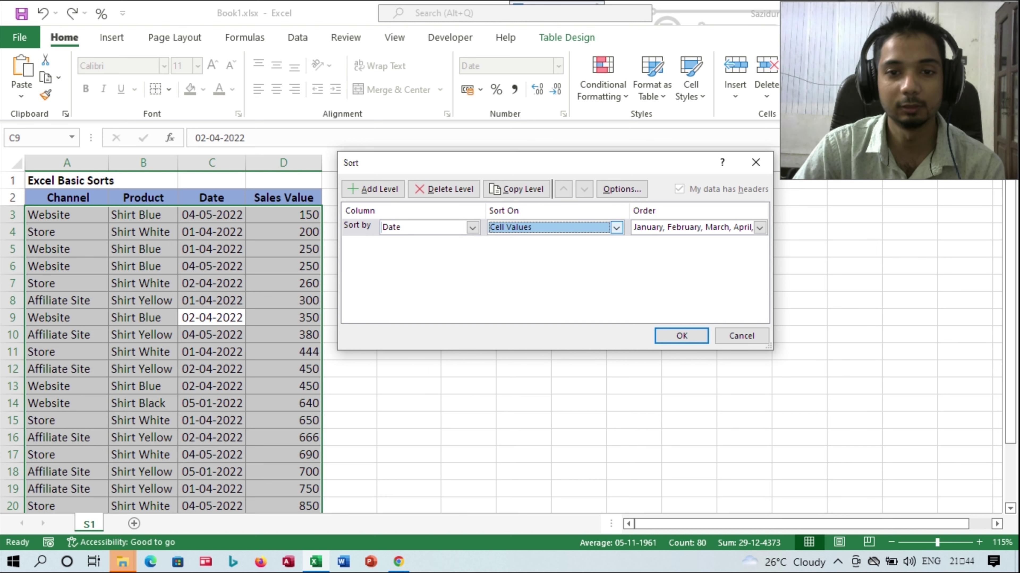
{"action": "left_click", "coordinate": [681, 336]}
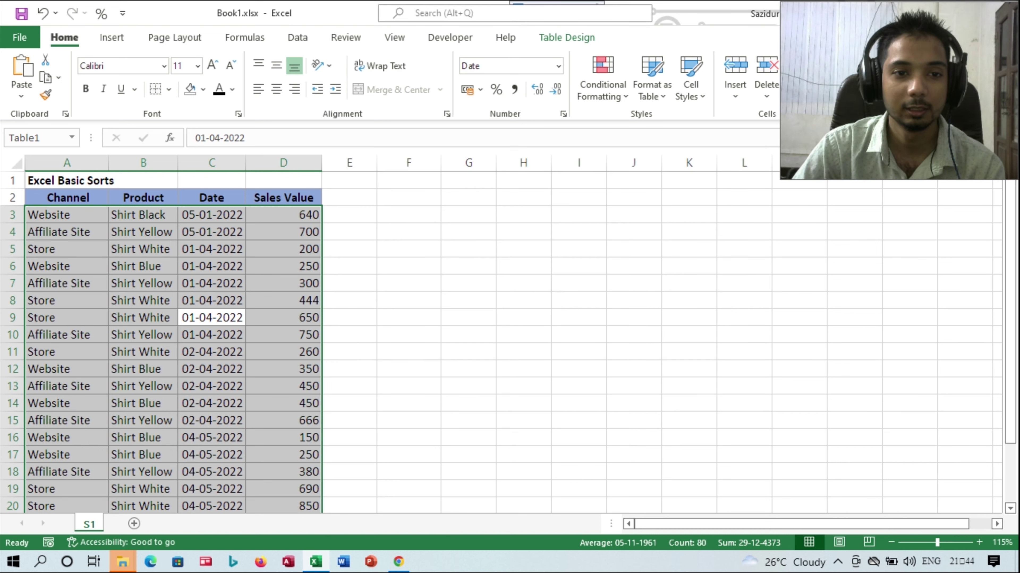
Review the date-sorted rows by checking the dates in C4 and C3 and scrolling the table.
{"action": "left_click", "coordinate": [212, 232]}
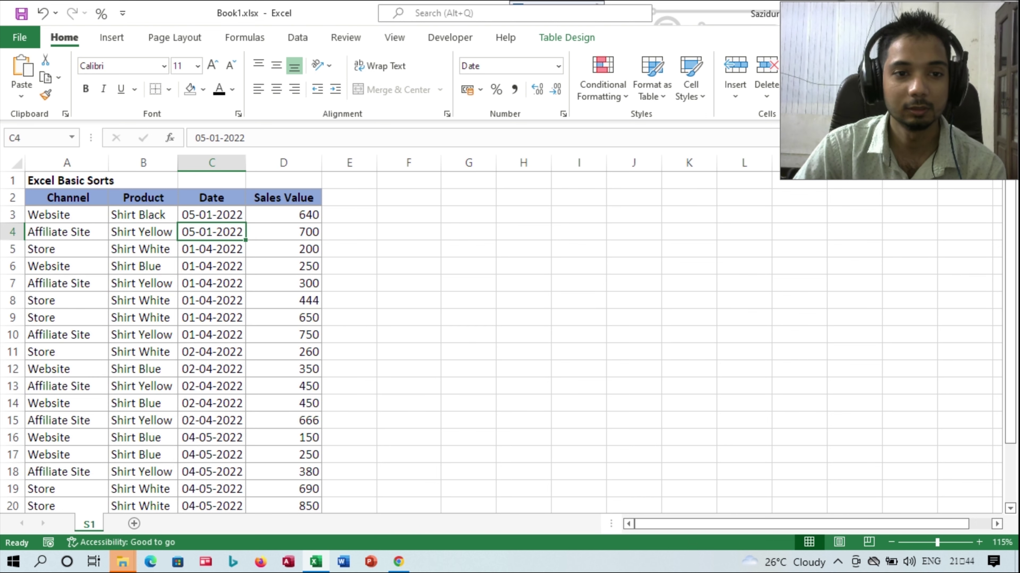
{"action": "left_click", "coordinate": [211, 215]}
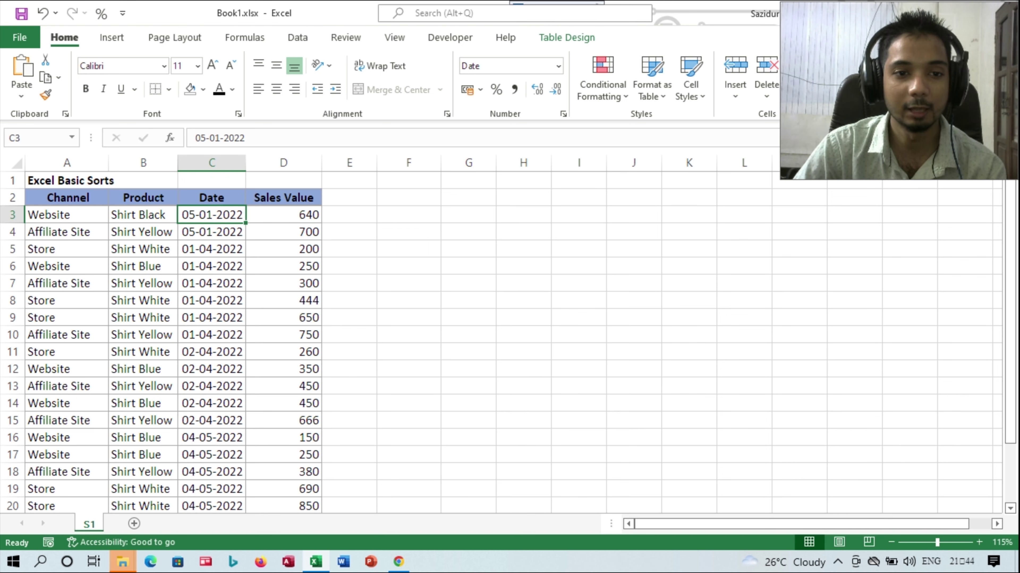
{"action": "scroll", "coordinate": [501, 342], "scroll_direction": "down", "scroll_amount": 2}
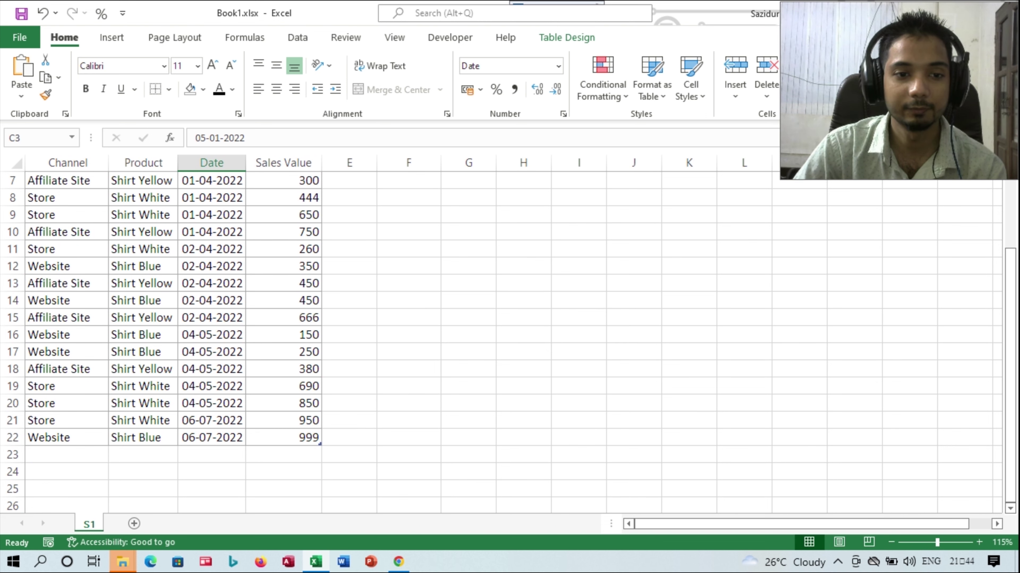
{"action": "scroll", "coordinate": [502, 342], "scroll_direction": "down", "scroll_amount": 1}
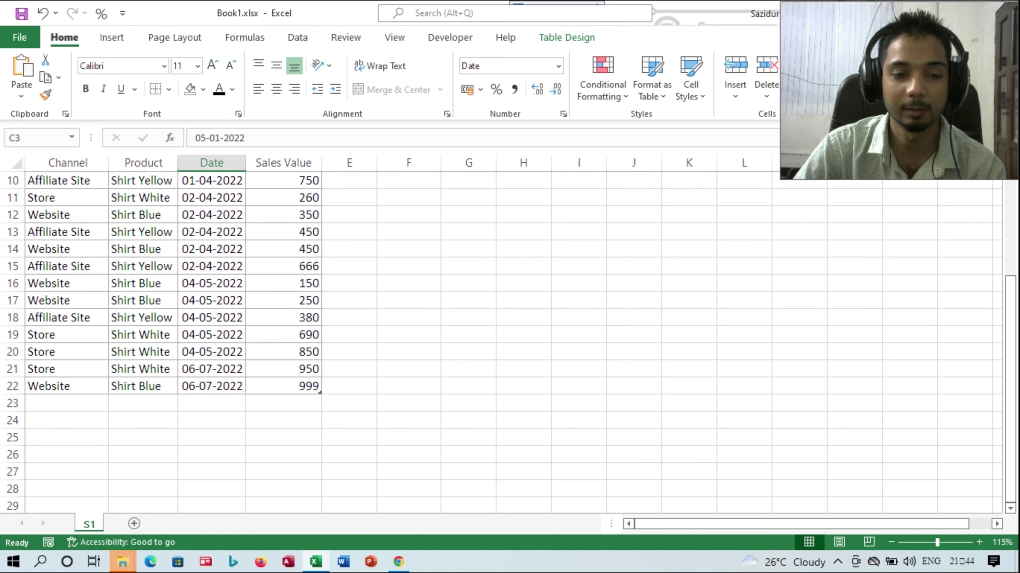
{"action": "scroll", "coordinate": [502, 341], "scroll_direction": "up", "scroll_amount": 2}
{"action": "scroll", "coordinate": [502, 342], "scroll_direction": "up", "scroll_amount": 1}
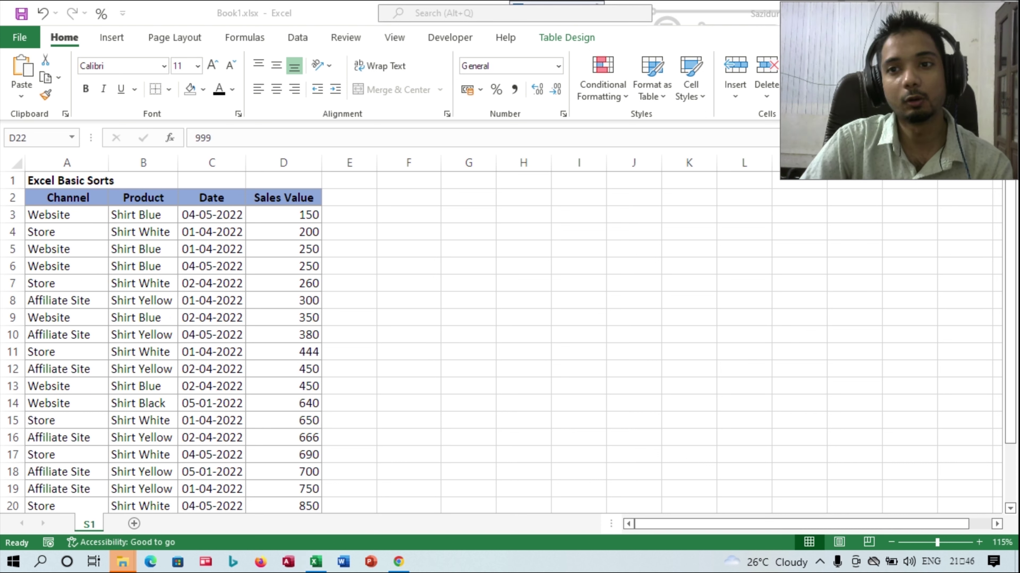
From cell A9, open Custom Sort and sort by Channel using a Custom List order.
{"action": "left_click", "coordinate": [80, 318]}
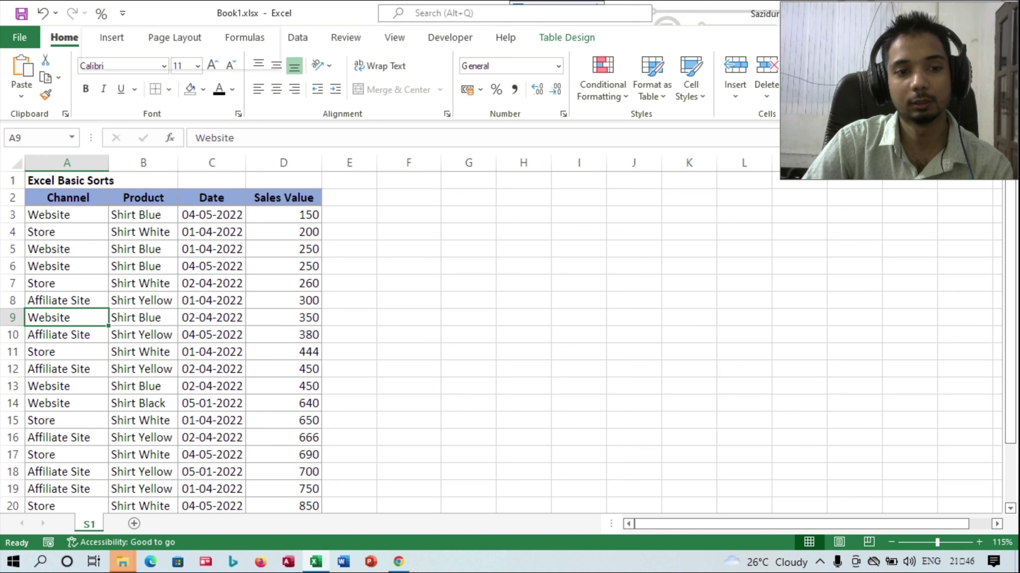
{"action": "right_click", "coordinate": [80, 318]}
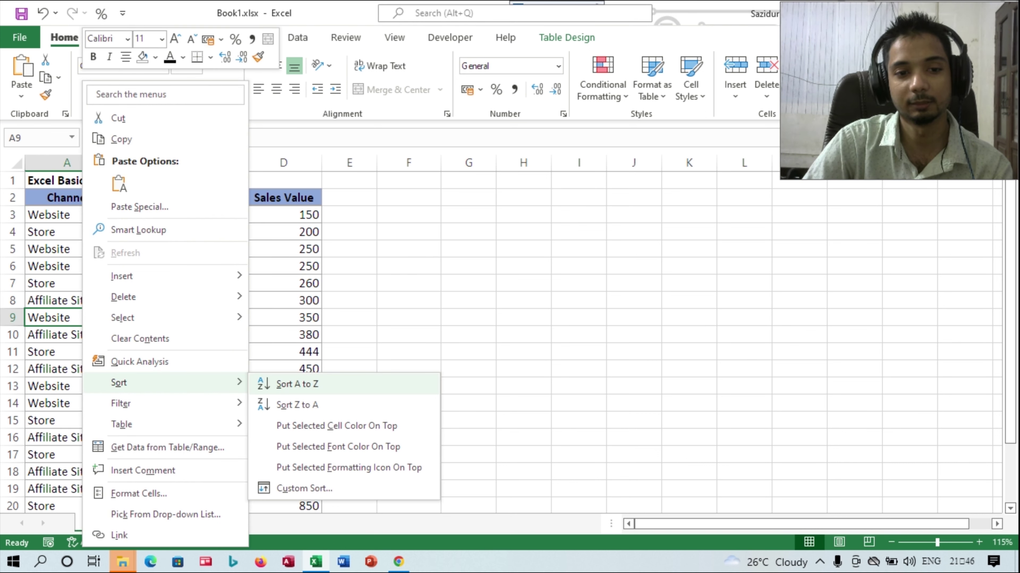
{"action": "left_click", "coordinate": [304, 489]}
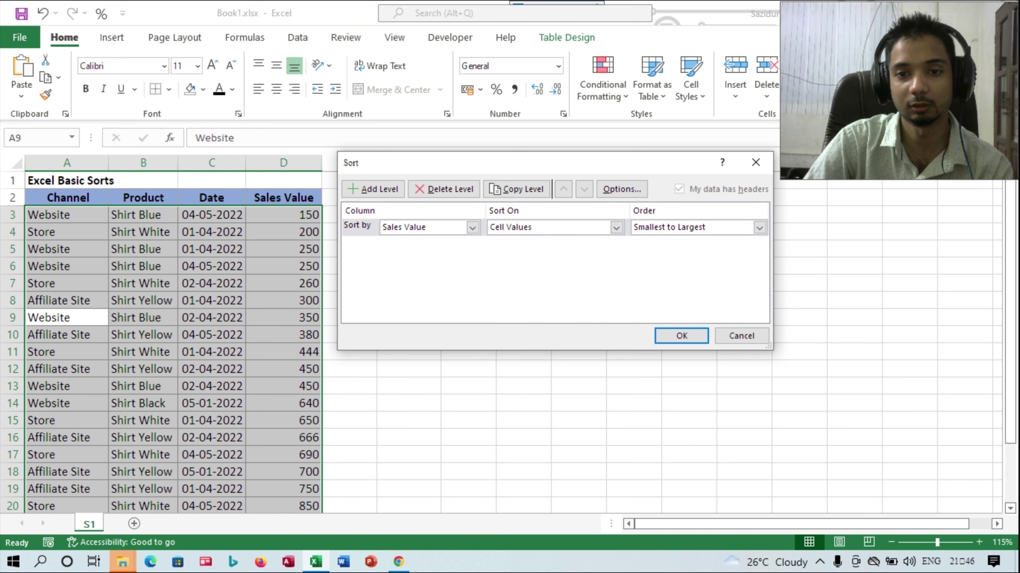
{"action": "left_click", "coordinate": [473, 228]}
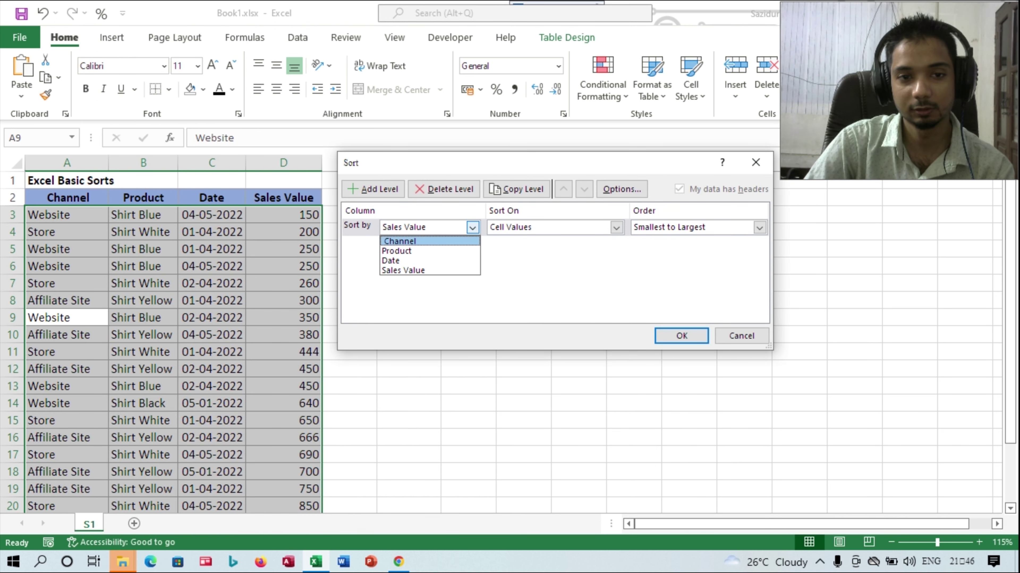
{"action": "left_click", "coordinate": [400, 241]}
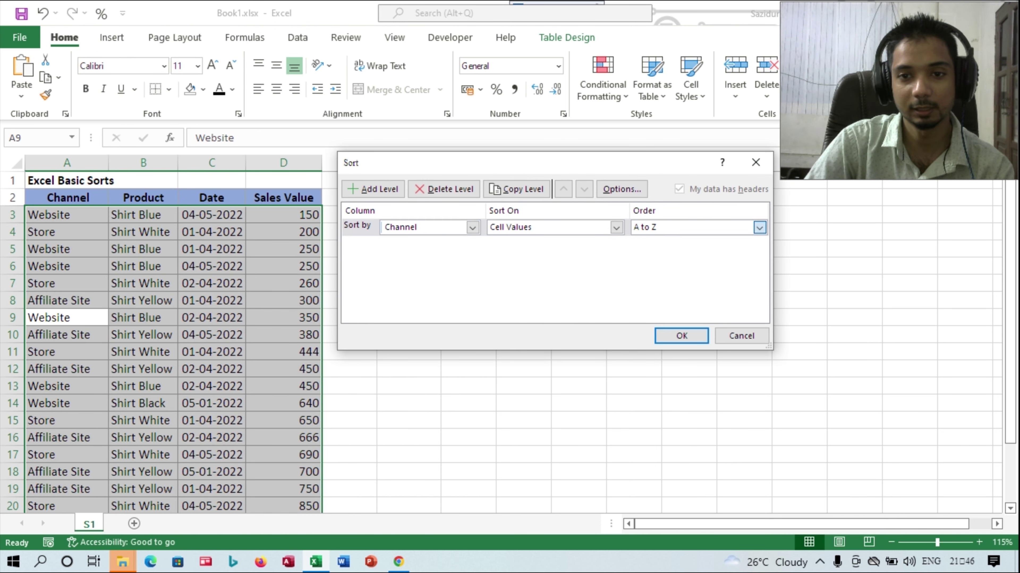
{"action": "left_click", "coordinate": [759, 228]}
{"action": "left_click", "coordinate": [662, 261]}
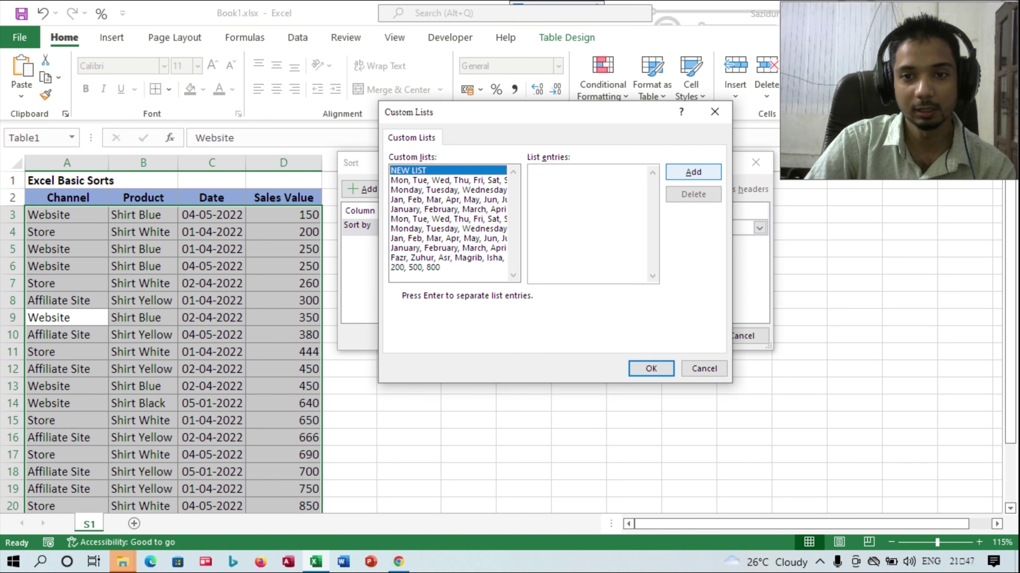
Replace the 200, 500, 800 list with Website, Store, Affiliate Site and apply it to Channel.
{"action": "left_click", "coordinate": [415, 267]}
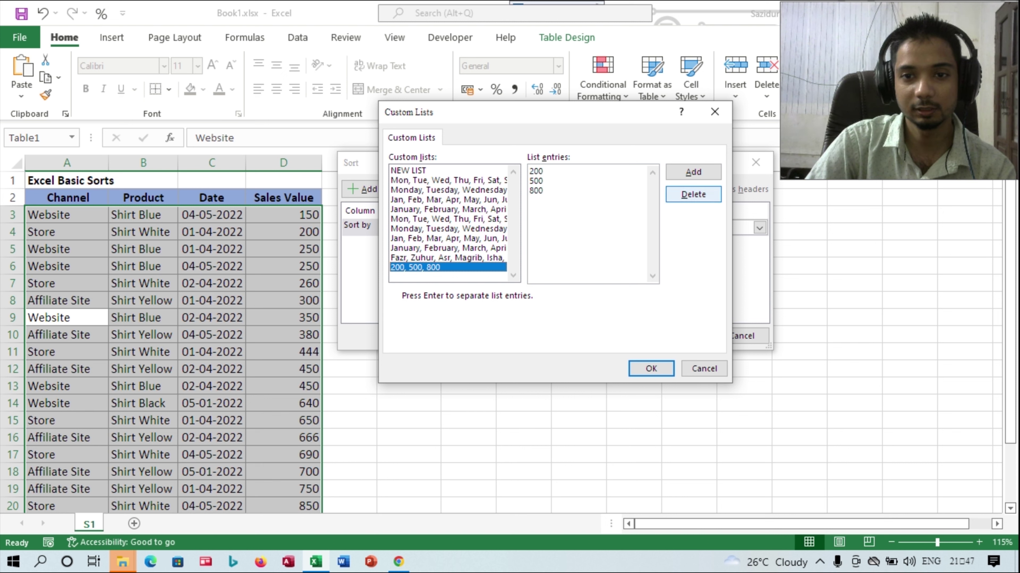
{"action": "left_click", "coordinate": [693, 194]}
{"action": "key", "text": "Return"}
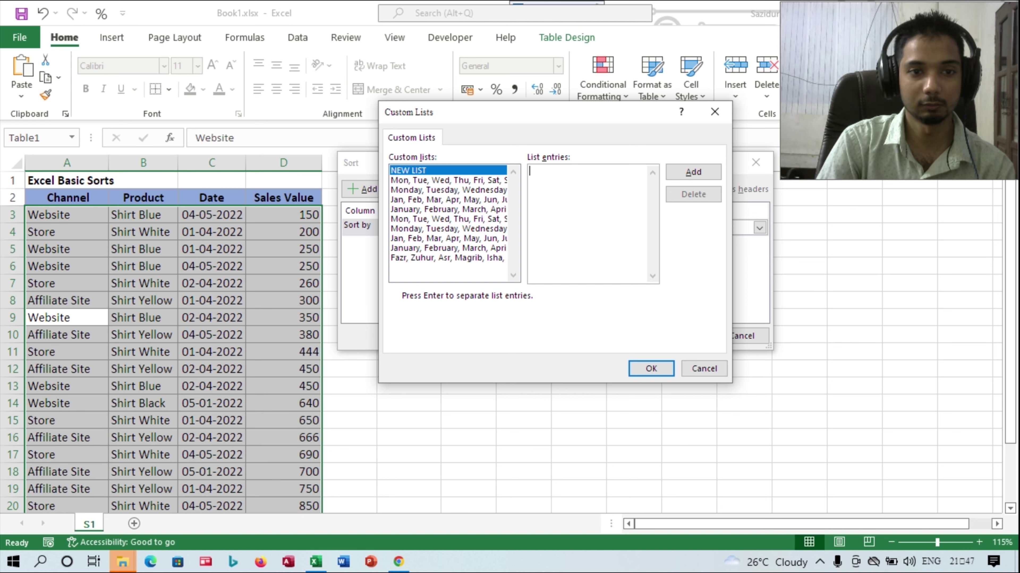
{"action": "type", "text": "We"}
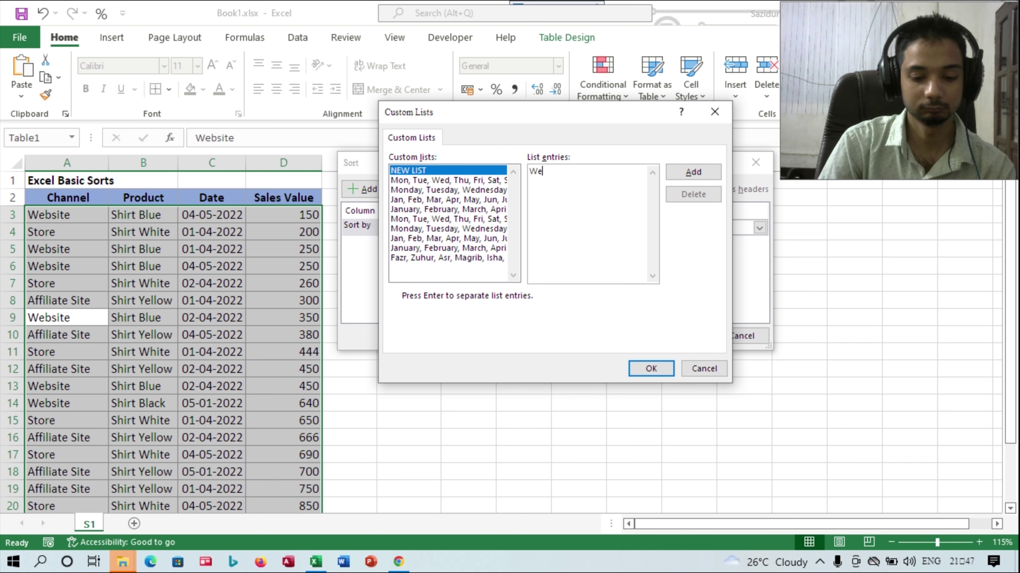
{"action": "type", "text": "bsite,"}
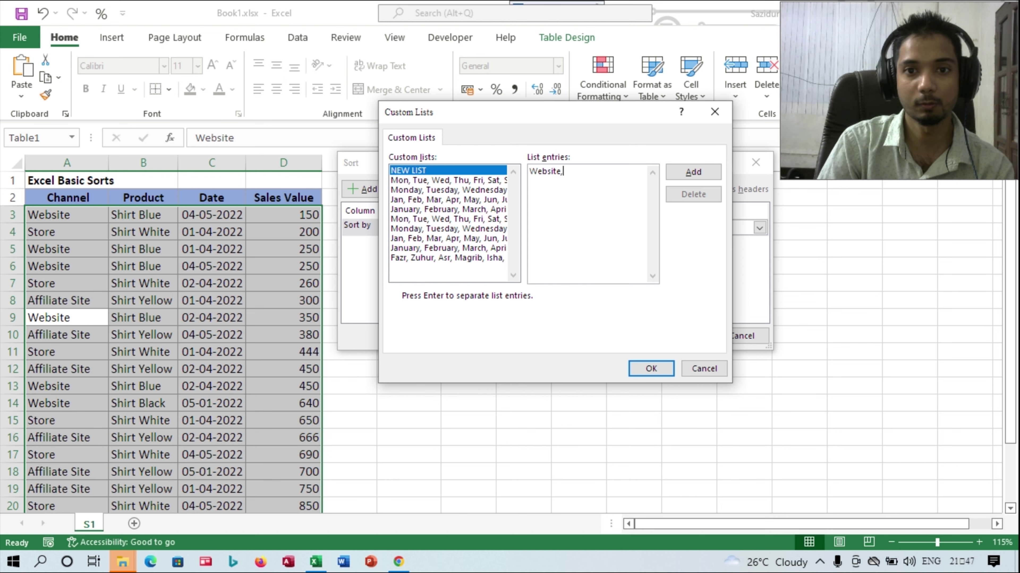
{"action": "type", "text": "Sto"}
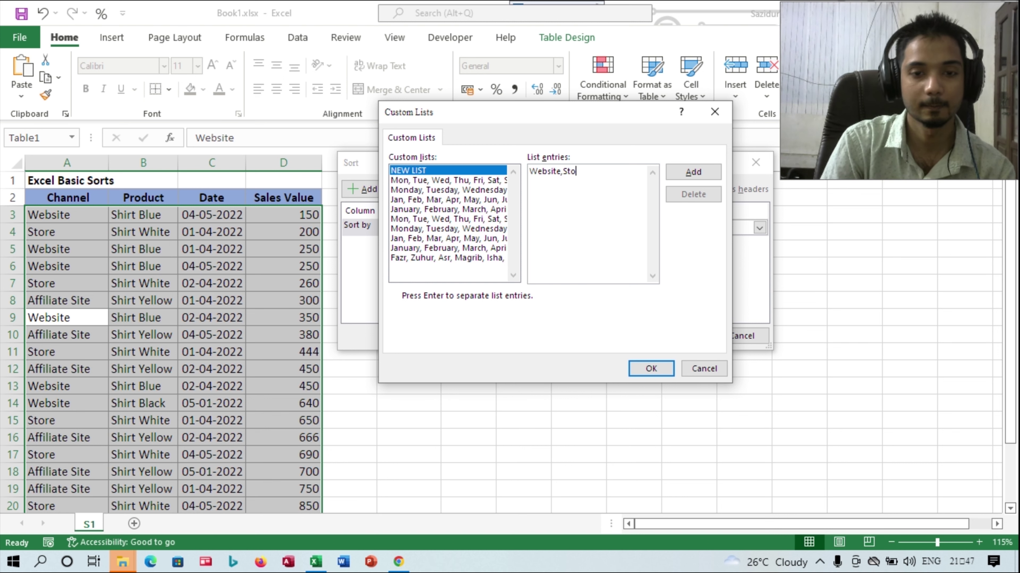
{"action": "type", "text": "re,"}
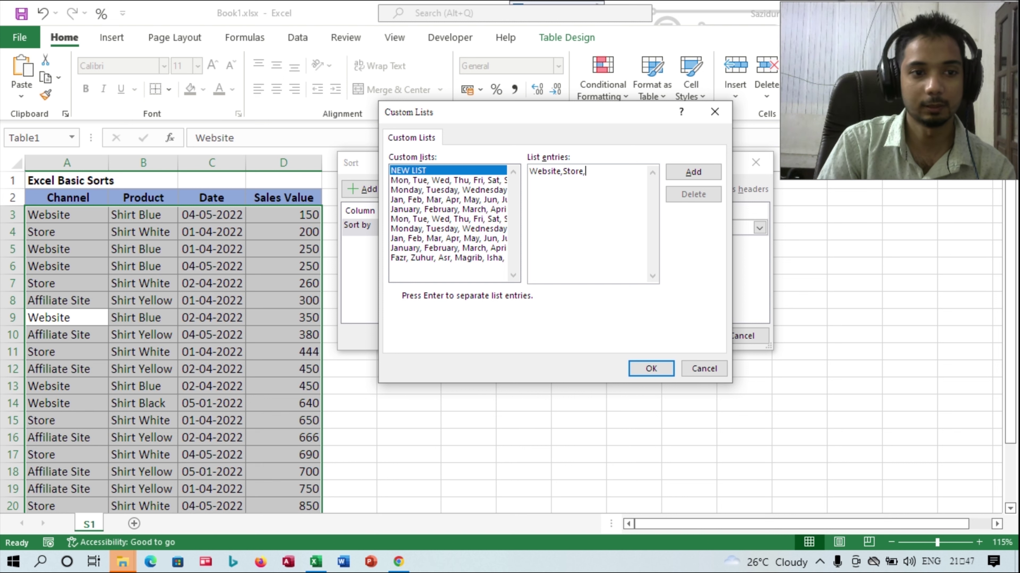
{"action": "type", "text": "Af"}
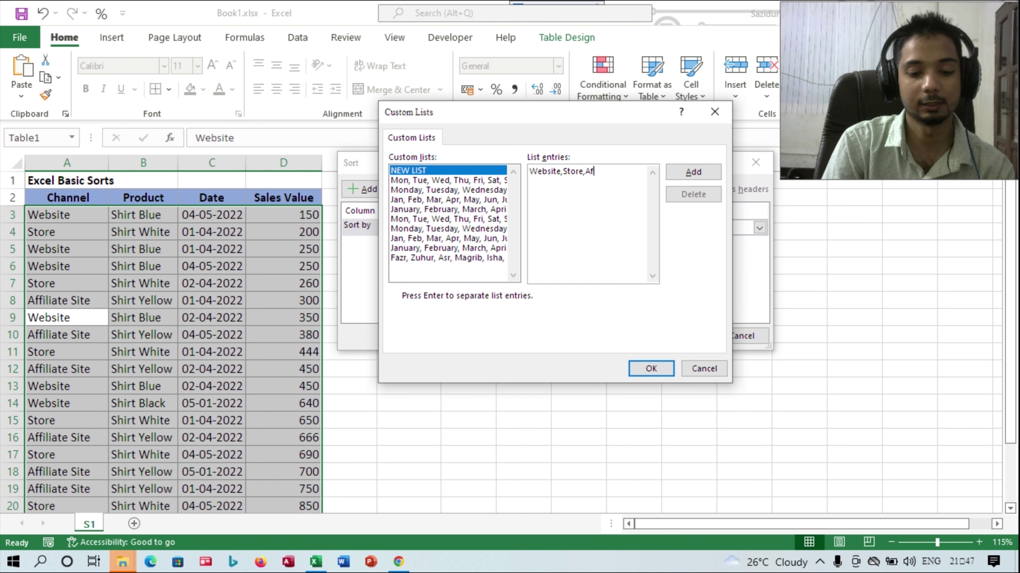
{"action": "type", "text": "fi"}
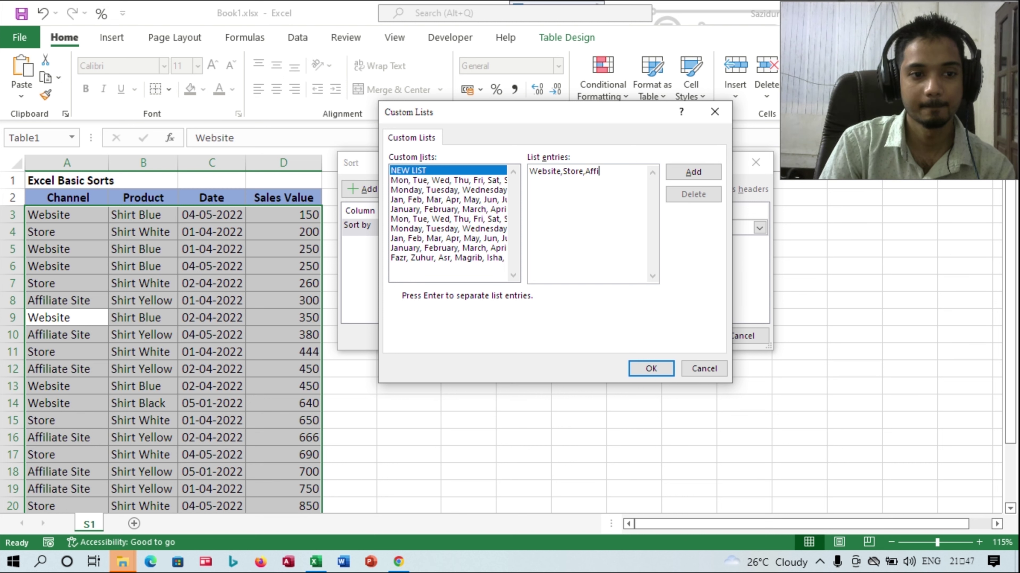
{"action": "type", "text": "li"}
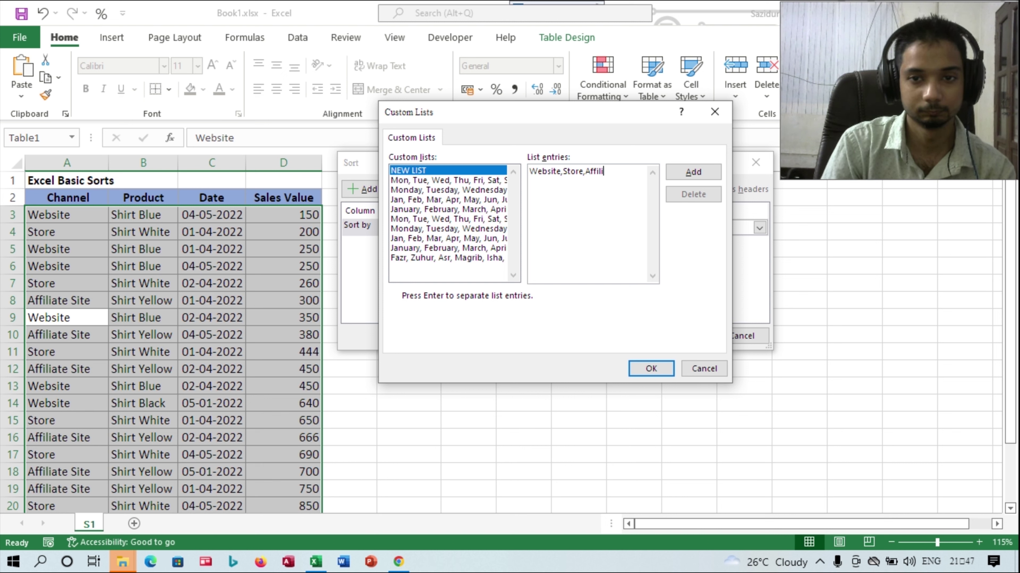
{"action": "type", "text": "ate "}
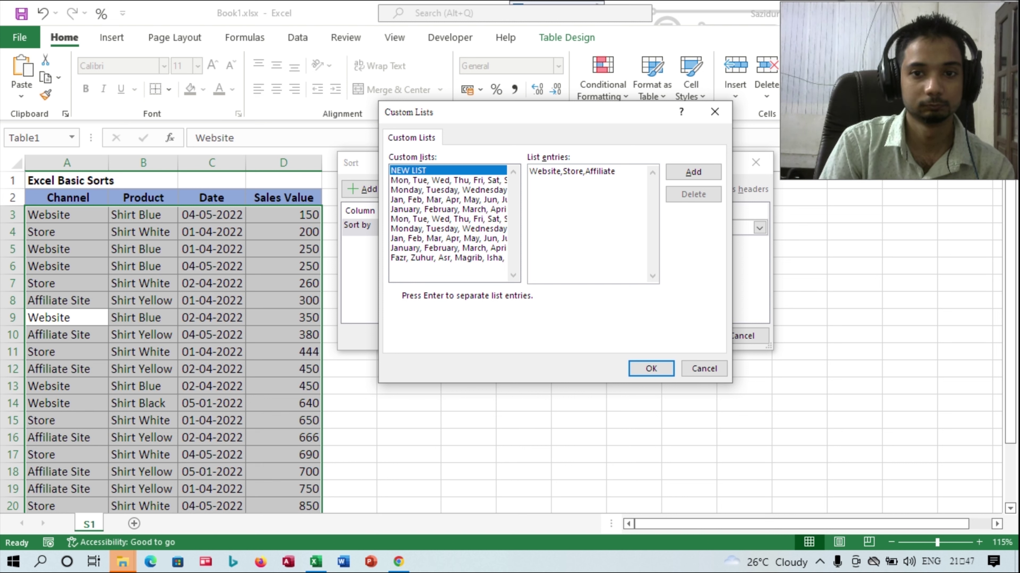
{"action": "type", "text": "Site"}
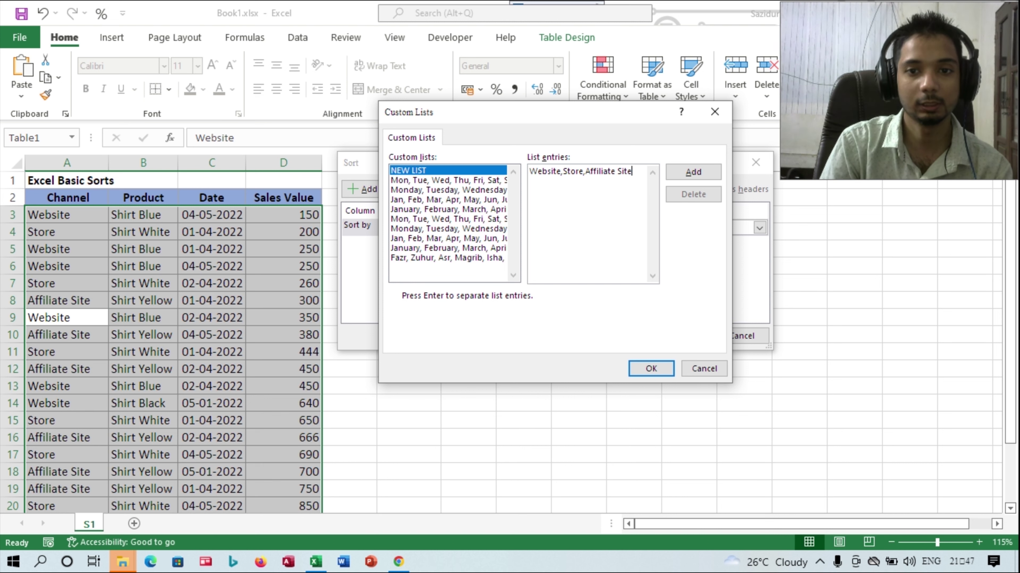
{"action": "left_click", "coordinate": [693, 172]}
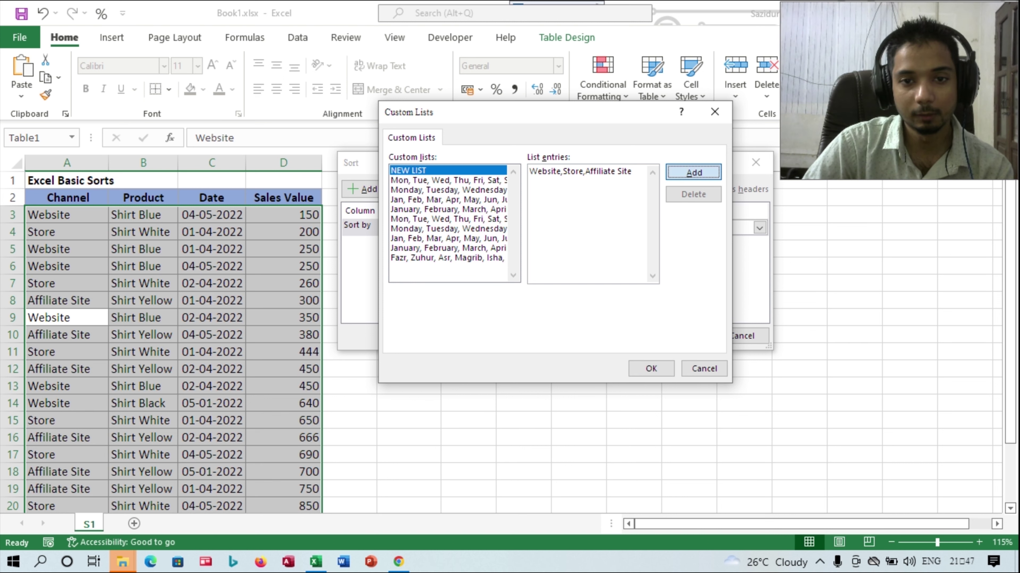
{"action": "left_click", "coordinate": [651, 369]}
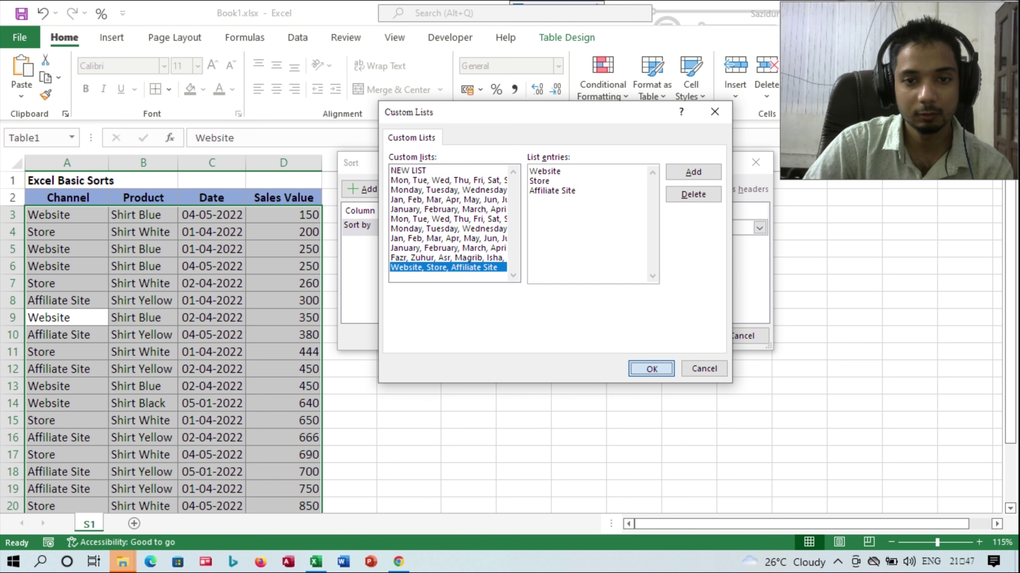
{"action": "left_click", "coordinate": [616, 228]}
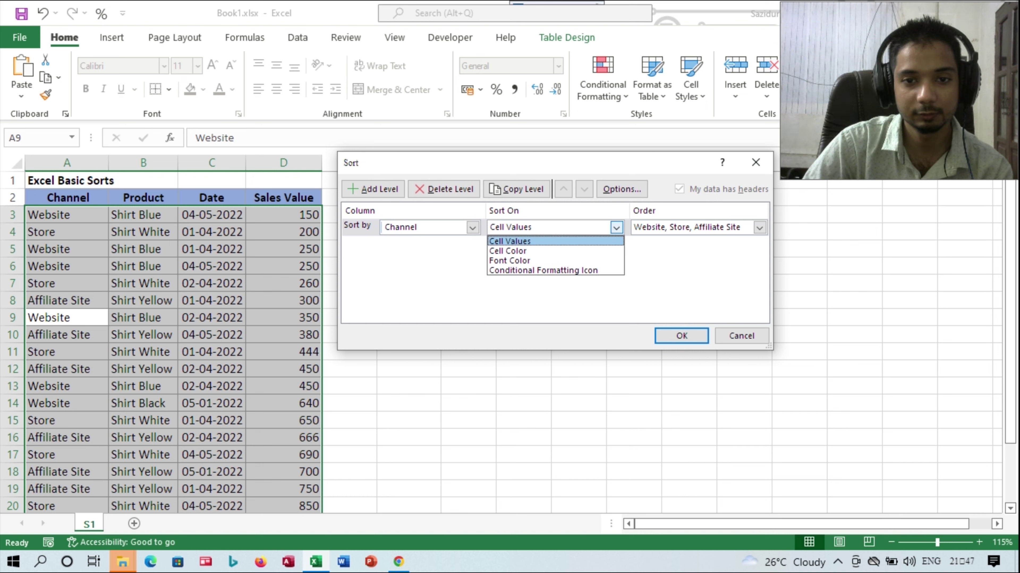
{"action": "left_click", "coordinate": [616, 227]}
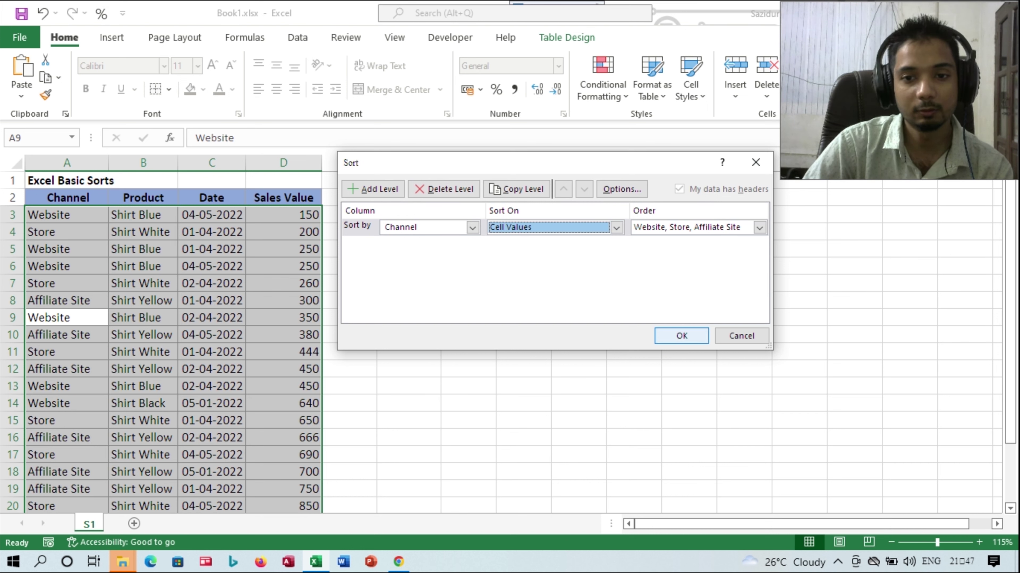
{"action": "left_click", "coordinate": [682, 336]}
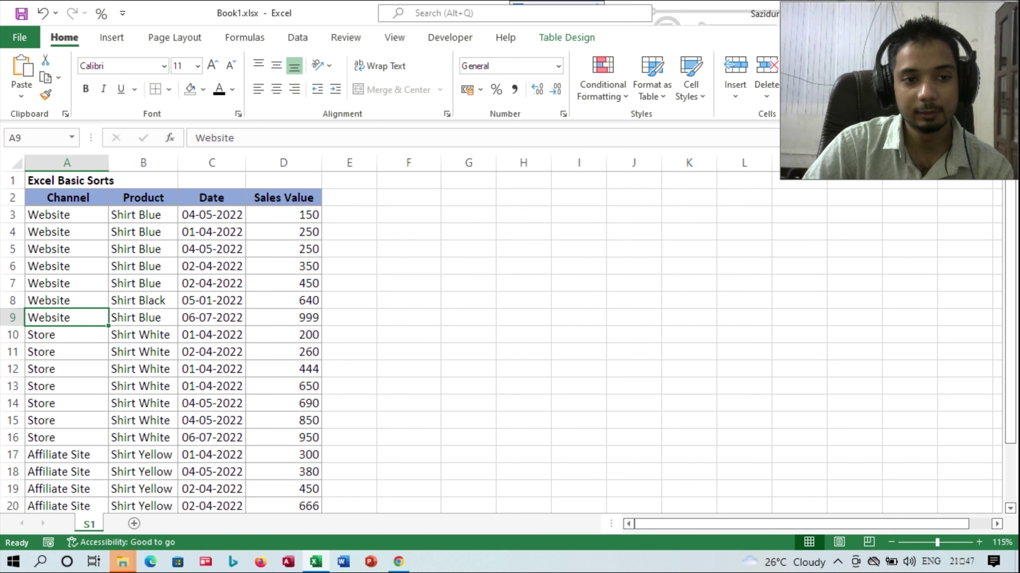
{"action": "scroll", "coordinate": [172, 341], "scroll_direction": "down", "scroll_amount": 1}
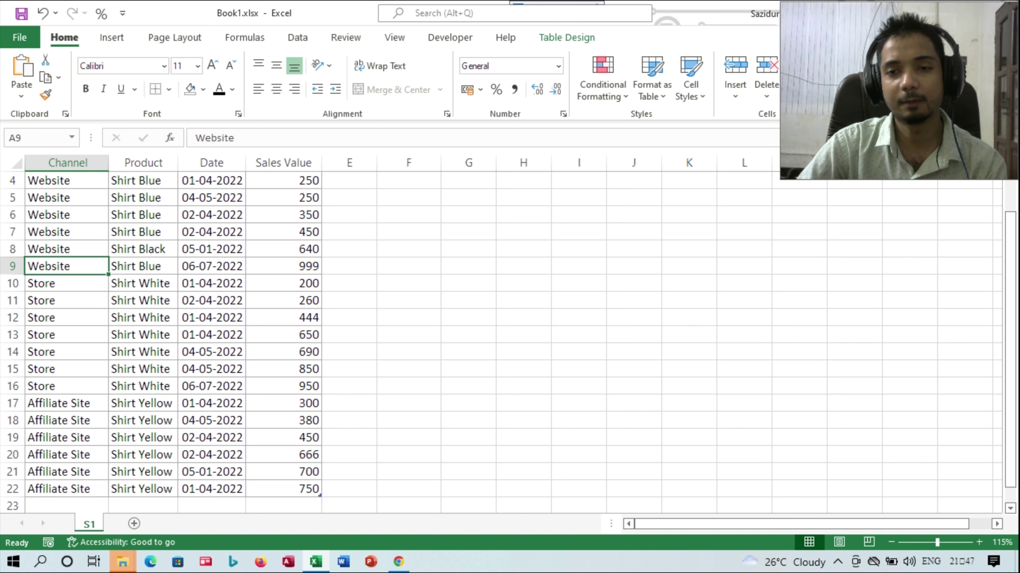
{"action": "scroll", "coordinate": [173, 341], "scroll_direction": "up", "scroll_amount": 1}
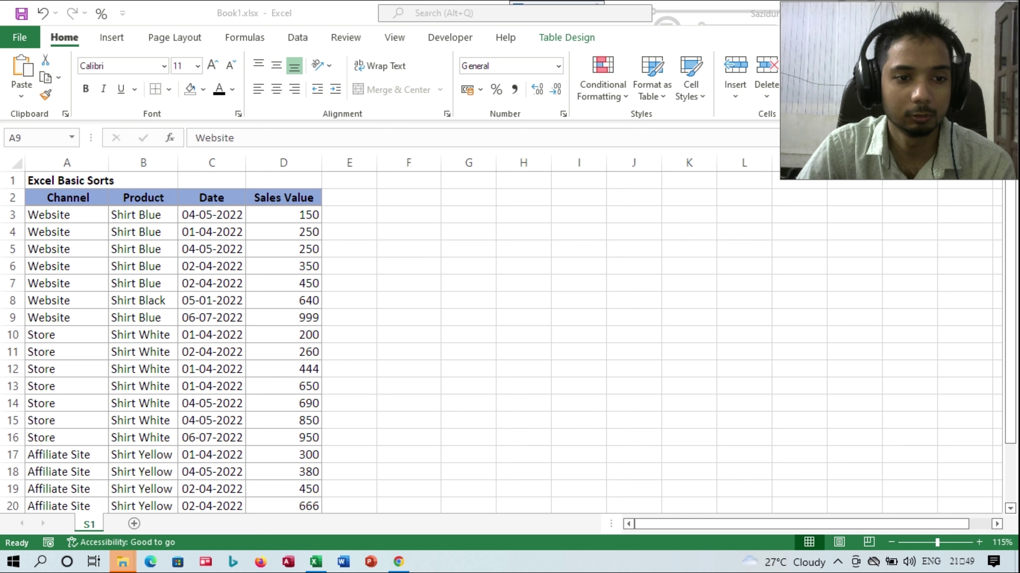
{"action": "key", "text": "alt+Tab"}
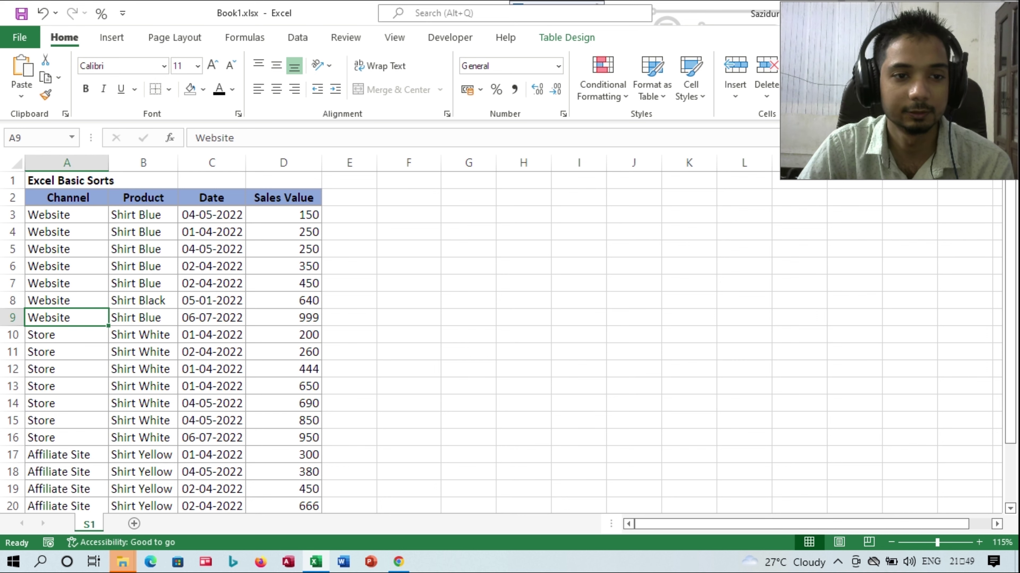
{"action": "scroll", "coordinate": [501, 342], "scroll_direction": "down", "scroll_amount": 3}
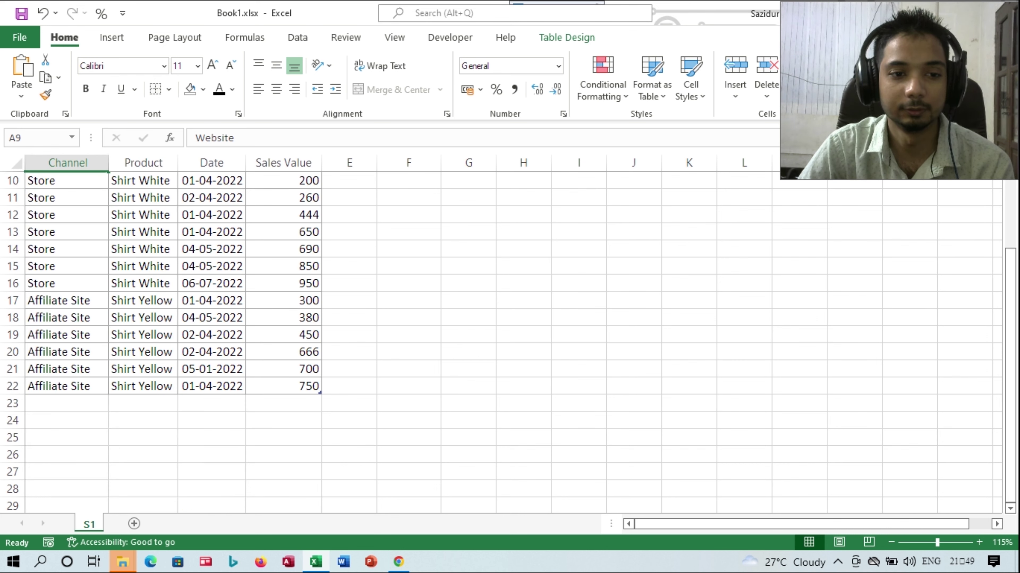
{"action": "scroll", "coordinate": [502, 341], "scroll_direction": "up", "scroll_amount": 2}
{"action": "scroll", "coordinate": [502, 342], "scroll_direction": "up", "scroll_amount": 1}
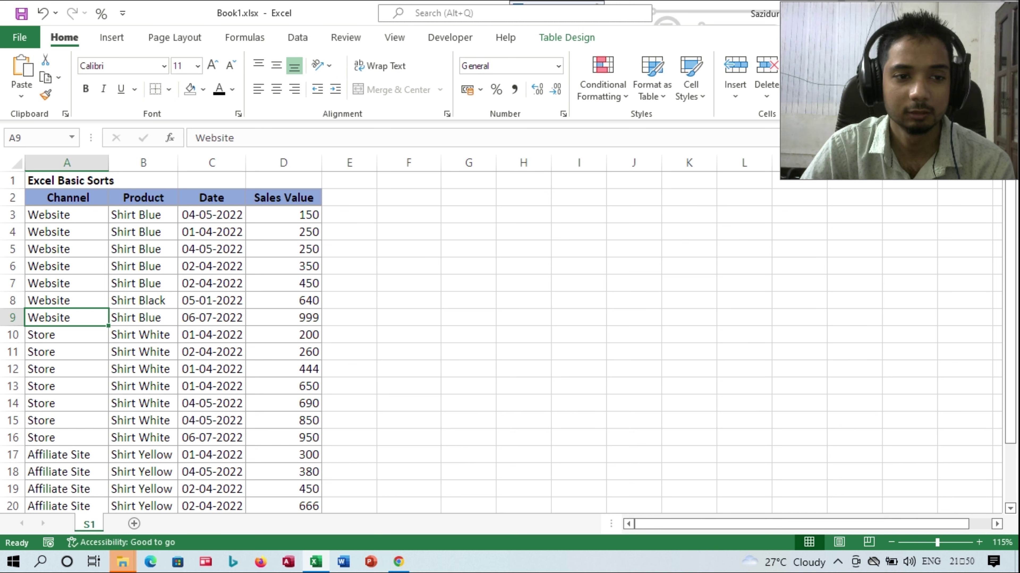
Open Custom Sort and set the first level to Channel in Website, Store, Affiliate Site order.
{"action": "left_click", "coordinate": [79, 283]}
{"action": "right_click", "coordinate": [80, 283]}
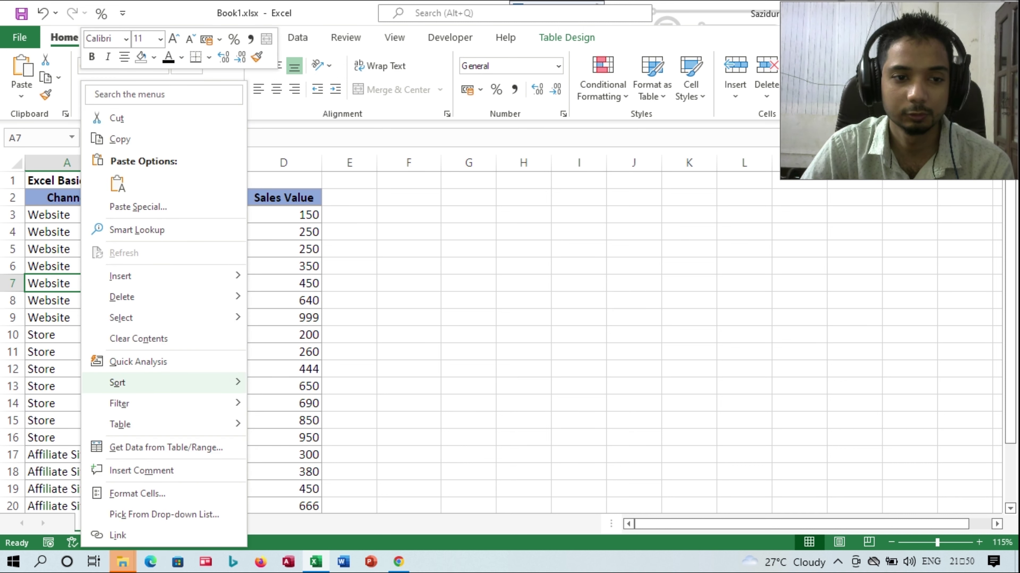
{"action": "left_click", "coordinate": [303, 488]}
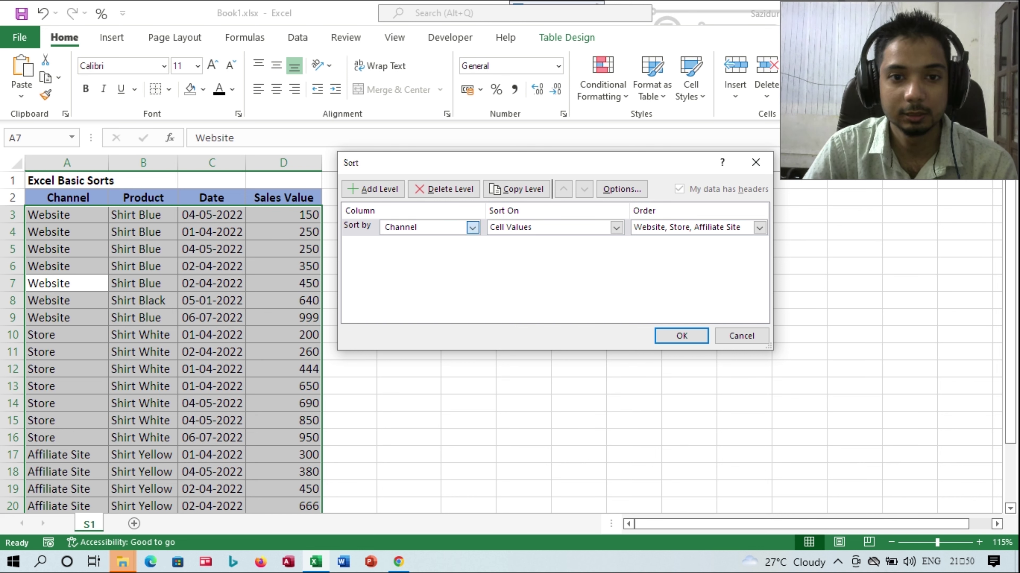
{"action": "left_click", "coordinate": [472, 227]}
{"action": "left_click", "coordinate": [401, 241]}
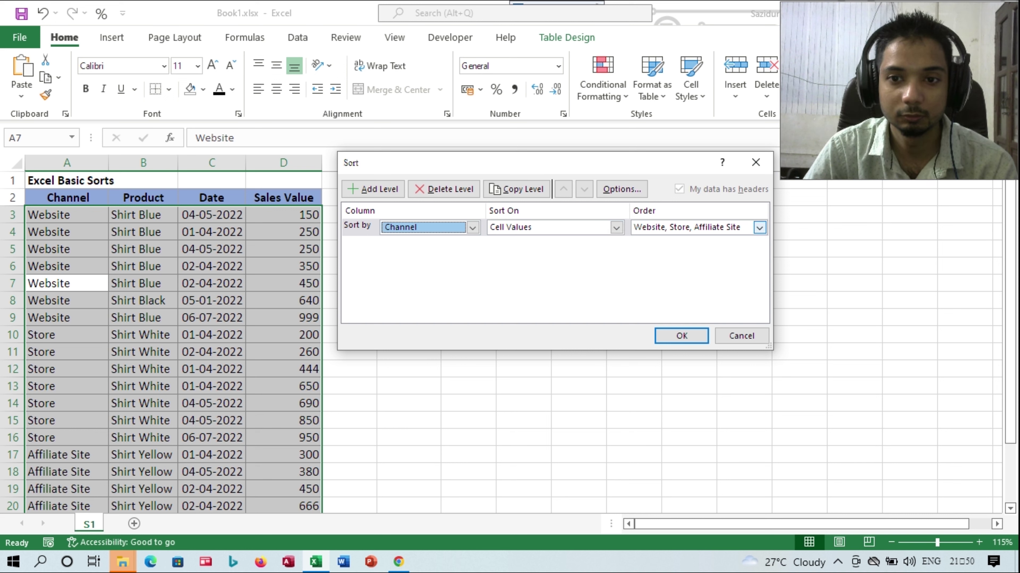
{"action": "left_click", "coordinate": [759, 227]}
{"action": "left_click", "coordinate": [662, 241]}
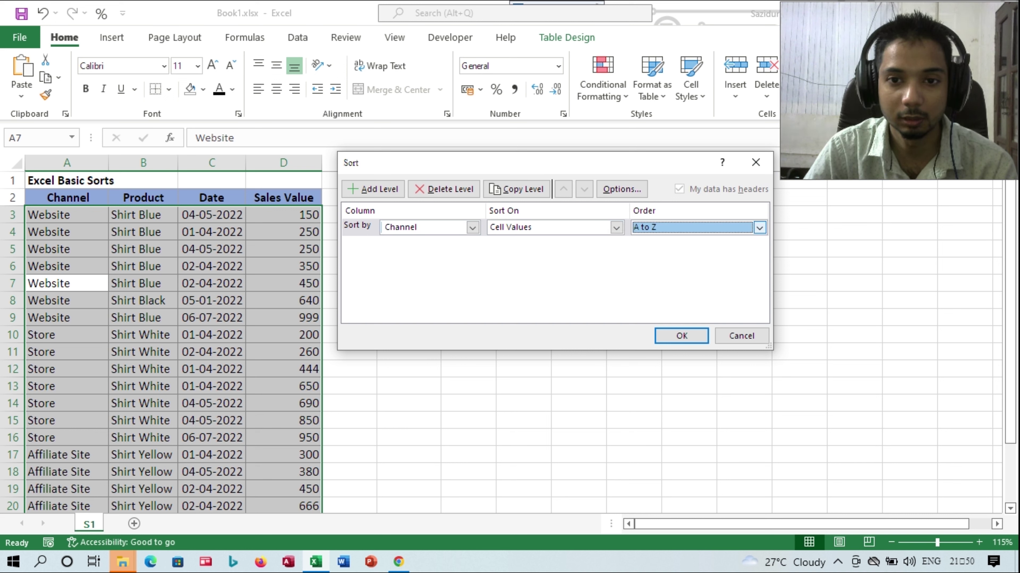
{"action": "left_click", "coordinate": [759, 227]}
{"action": "left_click", "coordinate": [687, 260]}
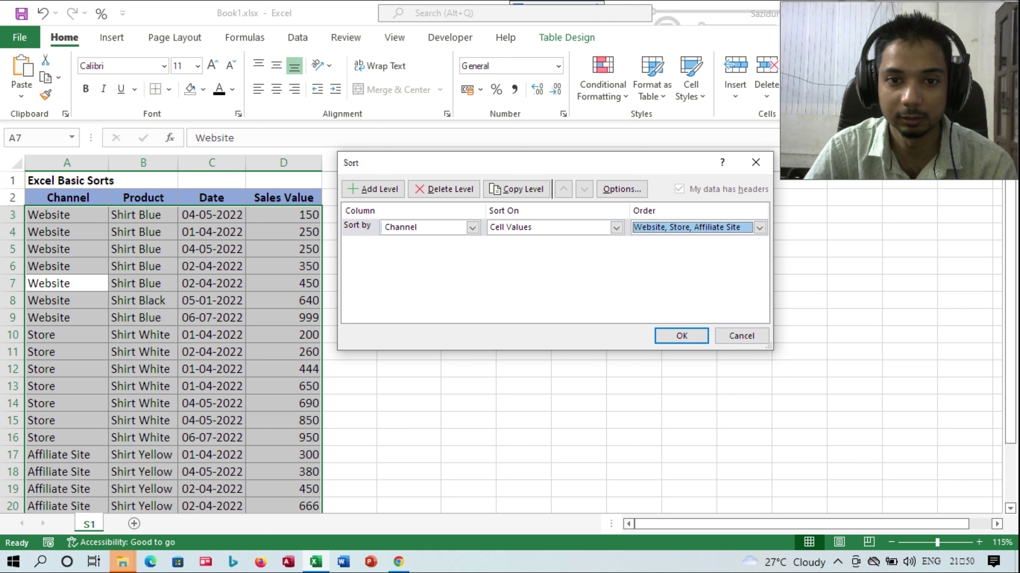
Add a second level sorting Product by cell values.
{"action": "left_click", "coordinate": [373, 189]}
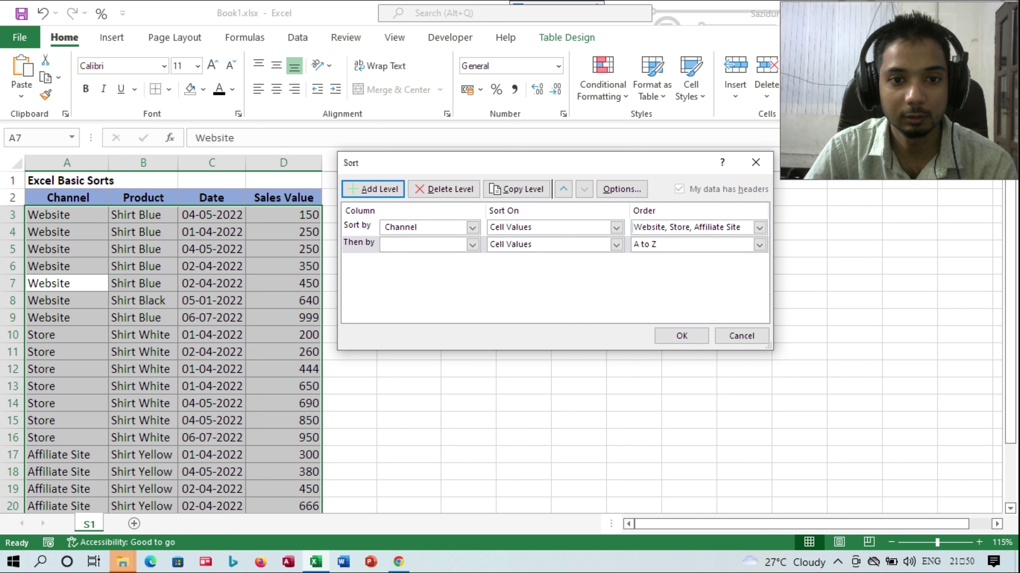
{"action": "left_click", "coordinate": [472, 245]}
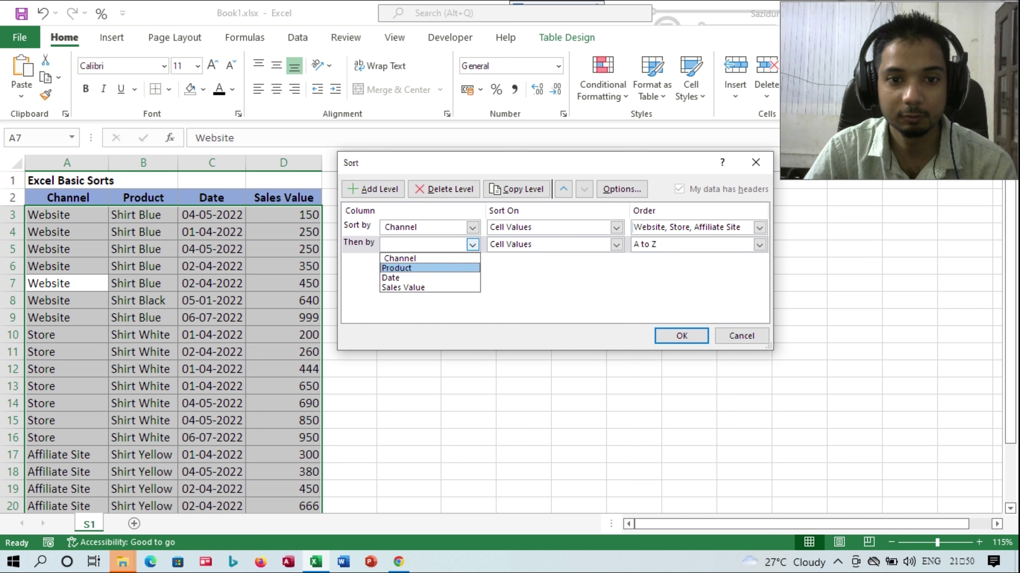
{"action": "left_click", "coordinate": [401, 268]}
{"action": "left_click", "coordinate": [616, 245]}
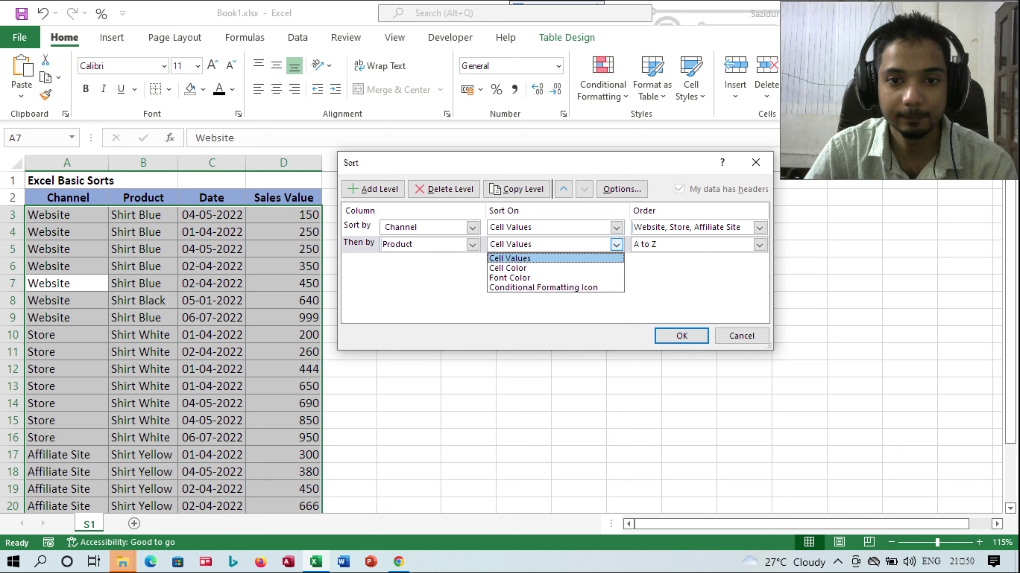
{"action": "left_click", "coordinate": [616, 244]}
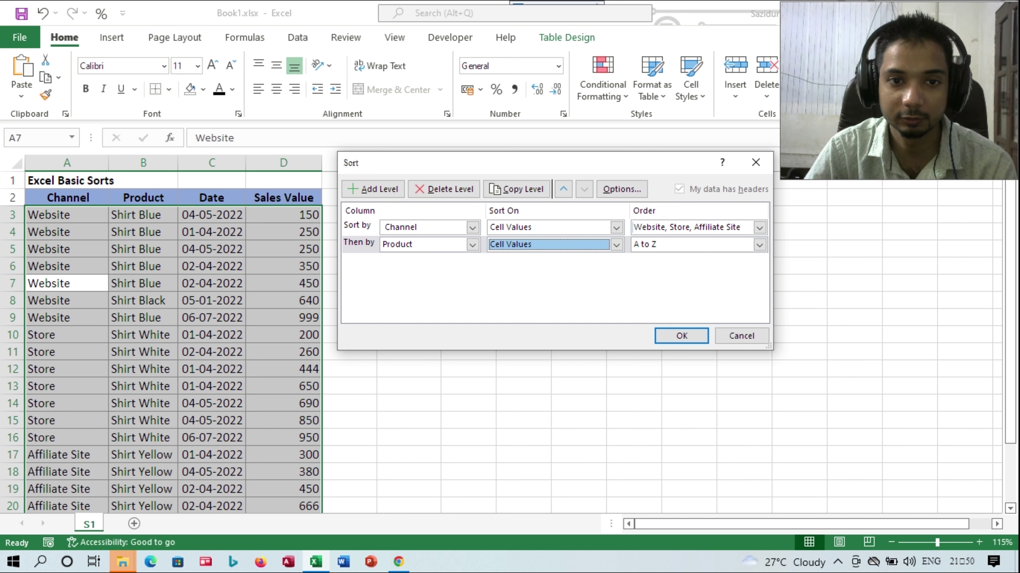
Add a third level sorting Date Oldest to Newest.
{"action": "left_click", "coordinate": [373, 189]}
{"action": "left_click", "coordinate": [472, 262]}
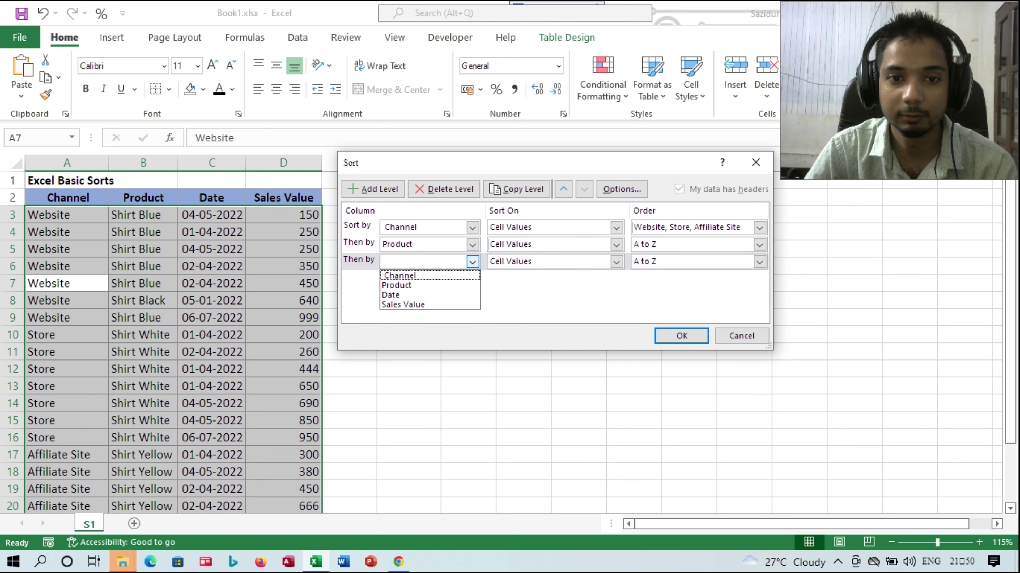
{"action": "left_click", "coordinate": [402, 295]}
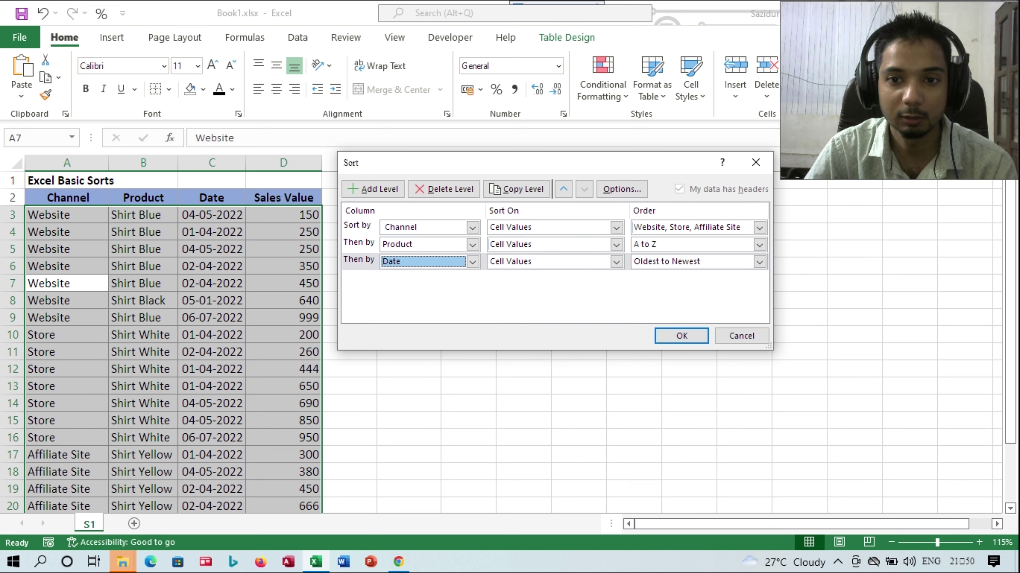
{"action": "left_click", "coordinate": [759, 262]}
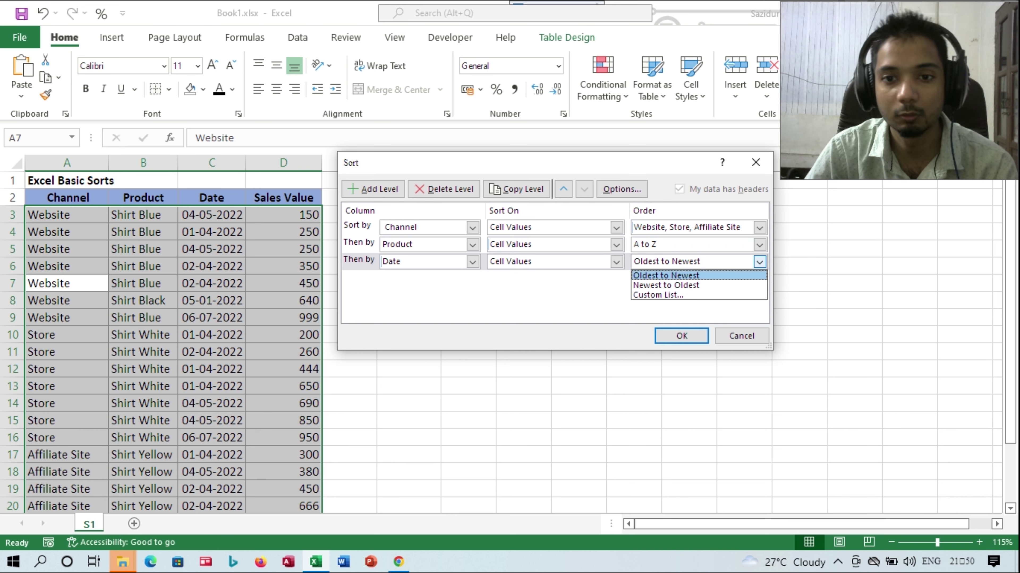
{"action": "key", "text": "Return"}
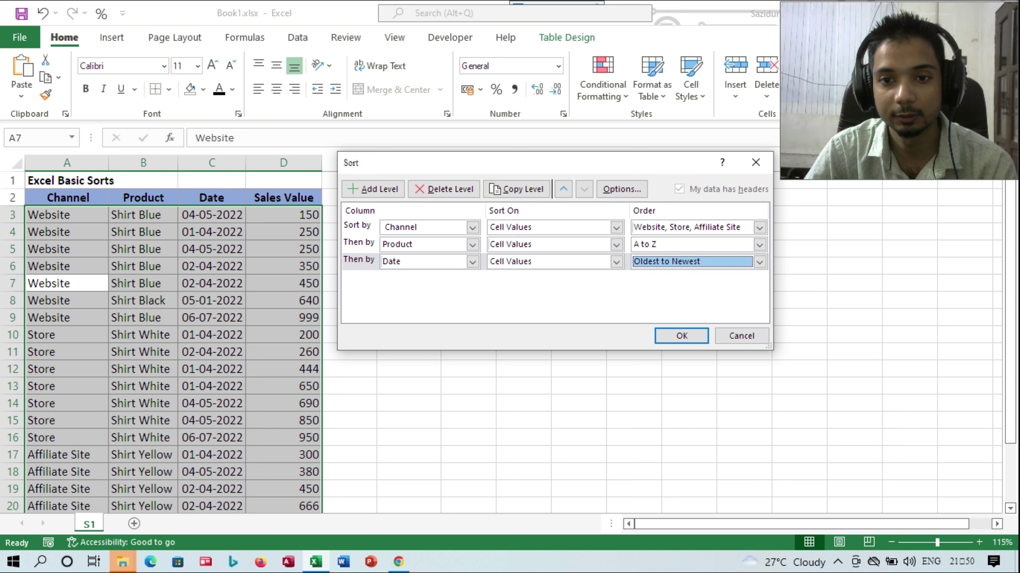
Add a fourth level for Sales Value Smallest to Largest and apply the sort.
{"action": "left_click", "coordinate": [372, 188]}
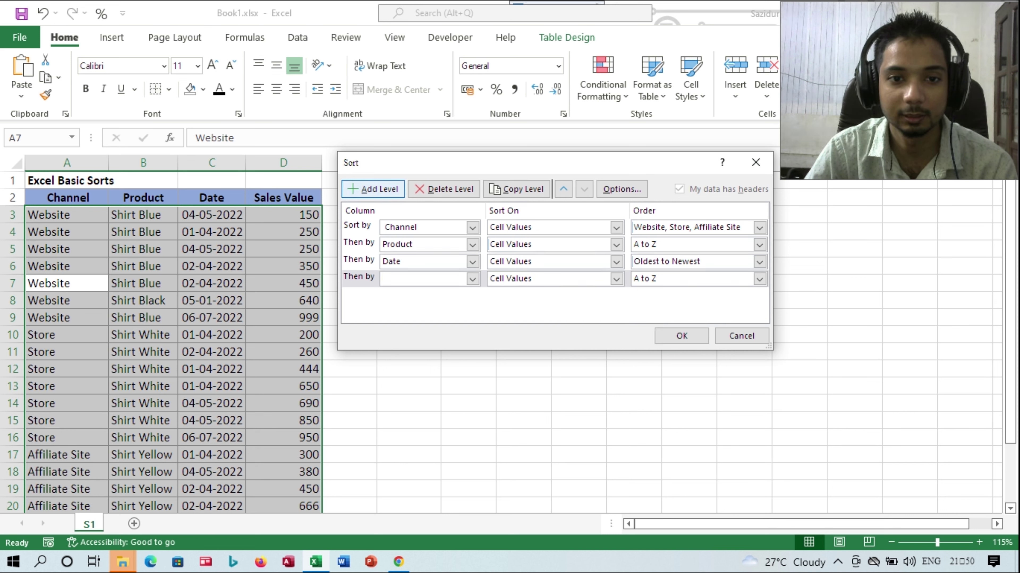
{"action": "left_click", "coordinate": [473, 279]}
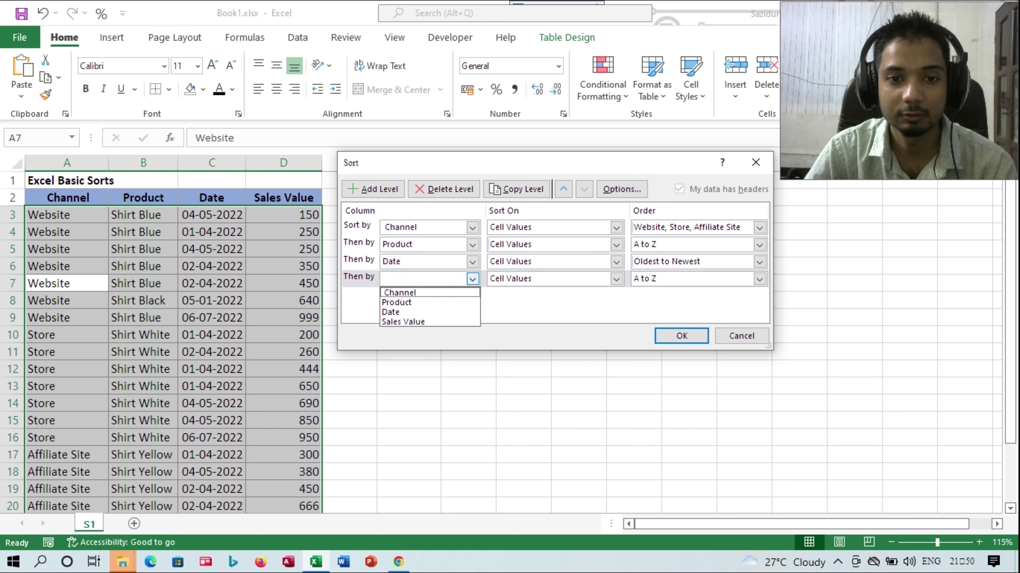
{"action": "left_click", "coordinate": [426, 321]}
{"action": "left_click", "coordinate": [759, 278]}
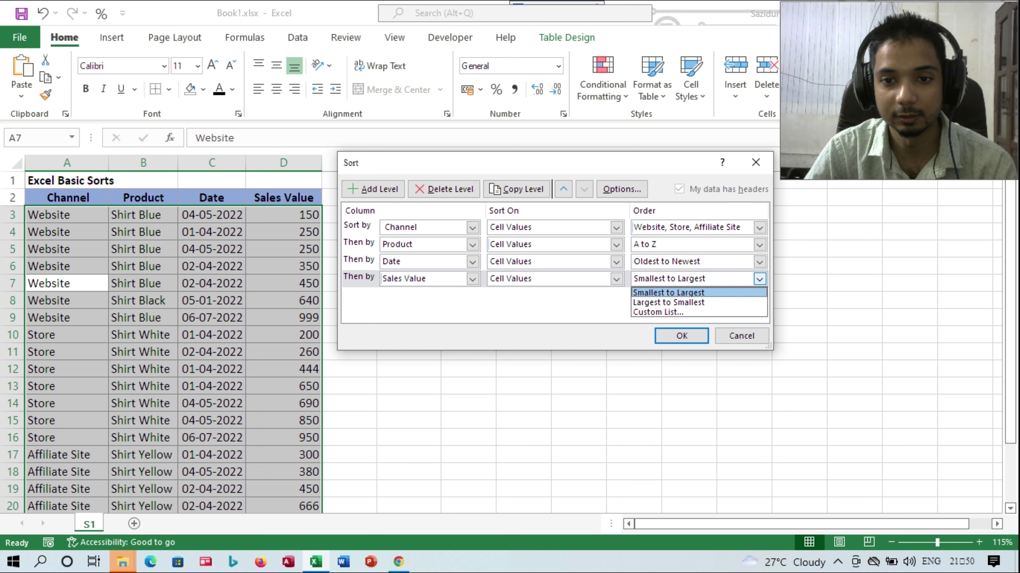
{"action": "key", "text": "Return"}
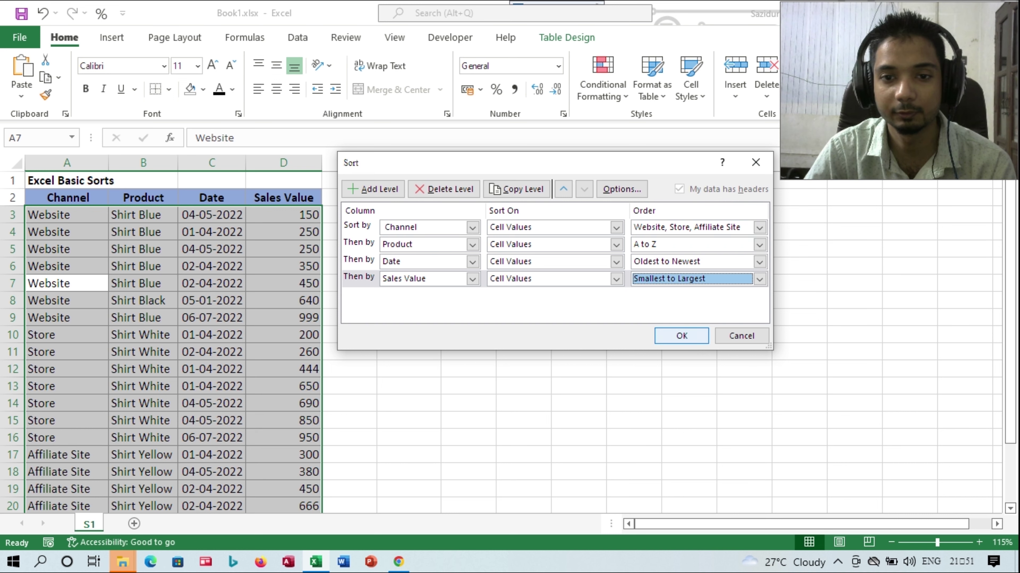
{"action": "key", "text": "Return"}
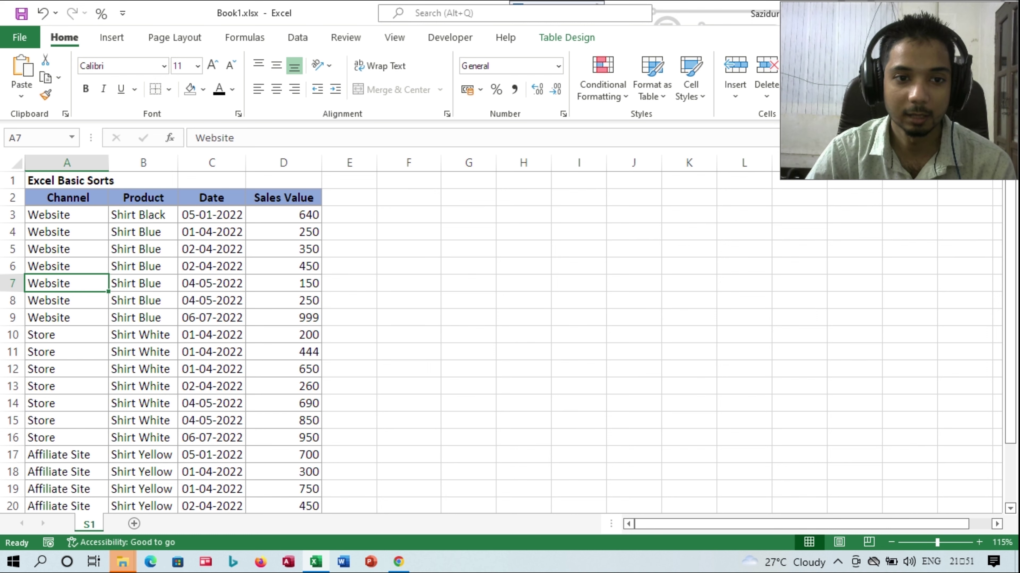
{"action": "scroll", "coordinate": [401, 341], "scroll_direction": "down", "scroll_amount": 1}
{"action": "scroll", "coordinate": [401, 342], "scroll_direction": "down", "scroll_amount": 1}
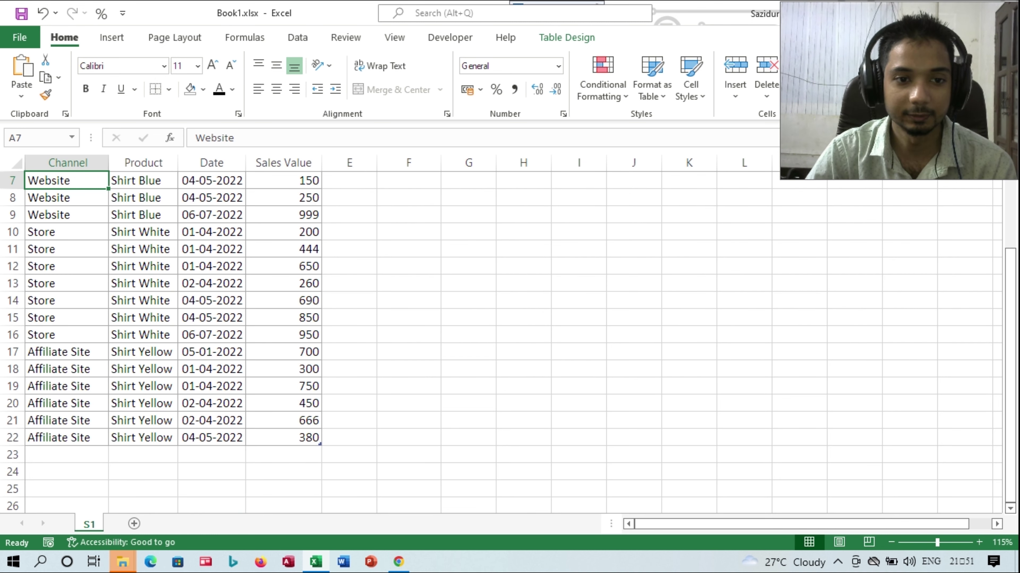
{"action": "scroll", "coordinate": [401, 342], "scroll_direction": "up", "scroll_amount": 1}
{"action": "scroll", "coordinate": [402, 342], "scroll_direction": "up", "scroll_amount": 1}
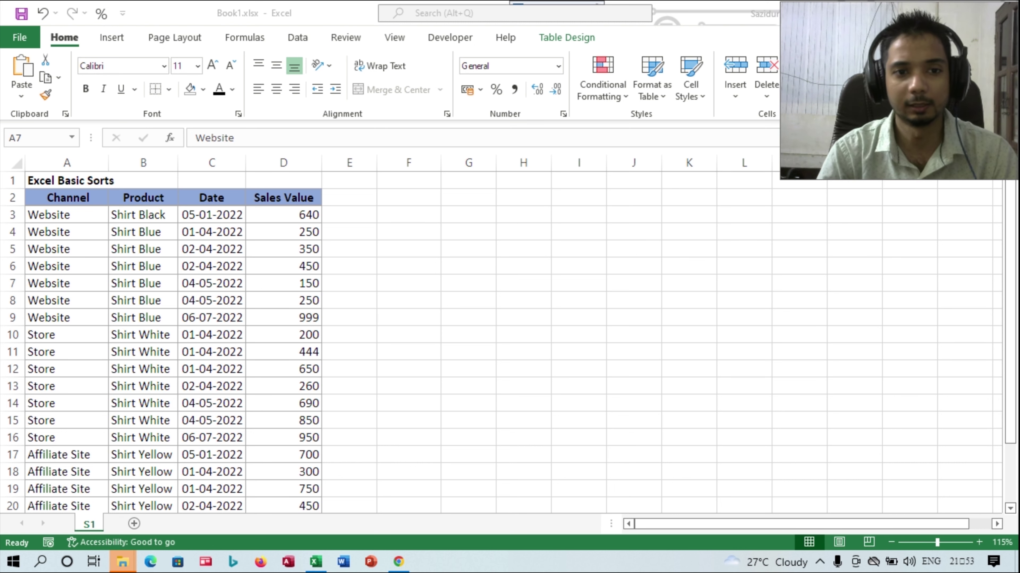
{"action": "left_click", "coordinate": [67, 283]}
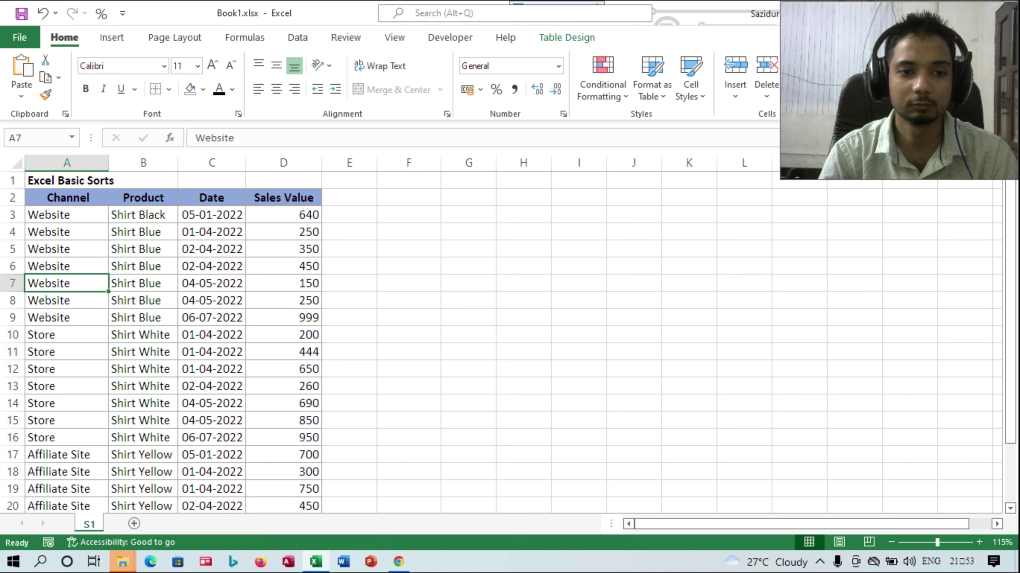
{"action": "left_click", "coordinate": [211, 335]}
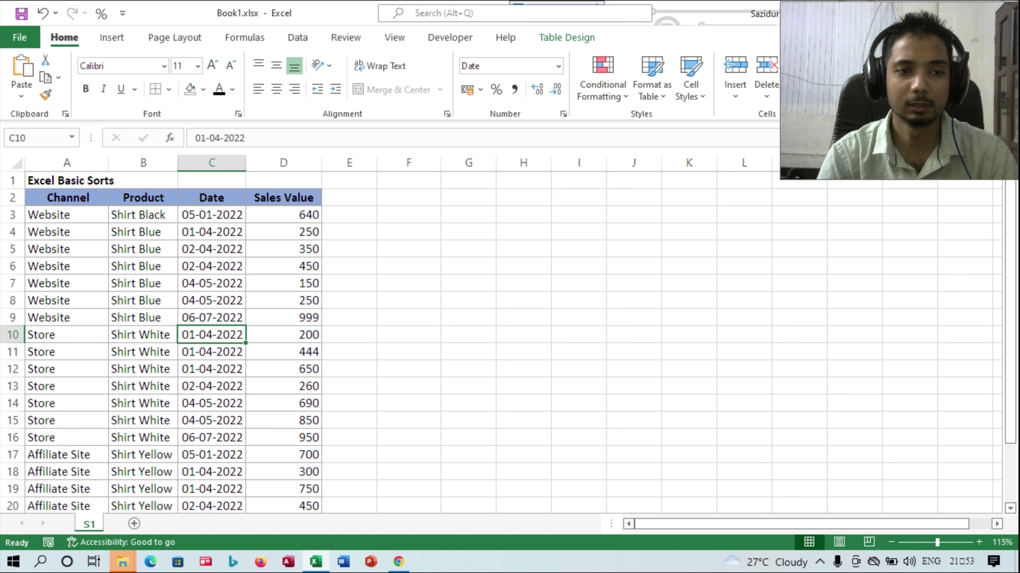
{"action": "left_click", "coordinate": [212, 317]}
{"action": "right_click", "coordinate": [212, 317]}
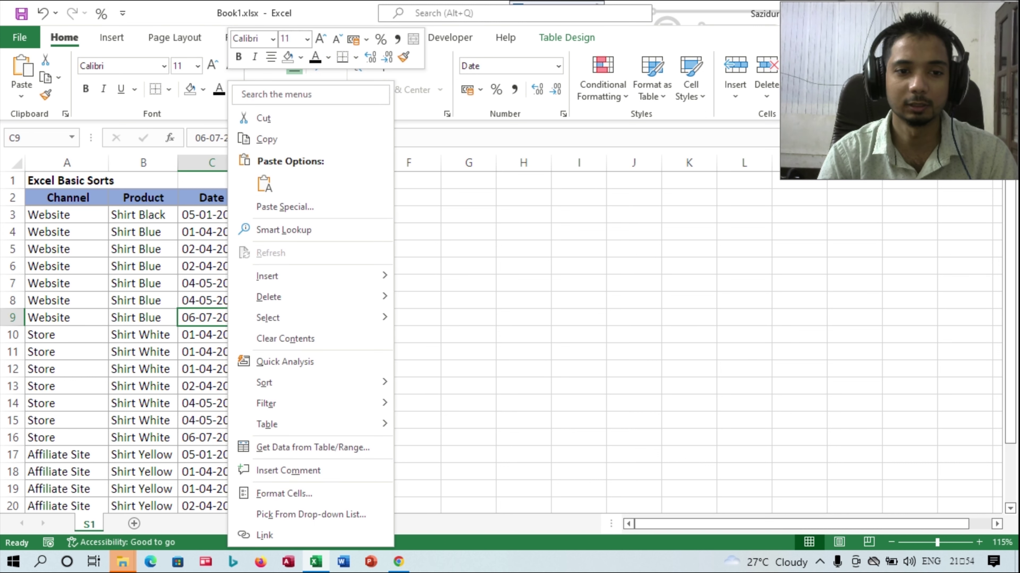
{"action": "key", "text": "Escape"}
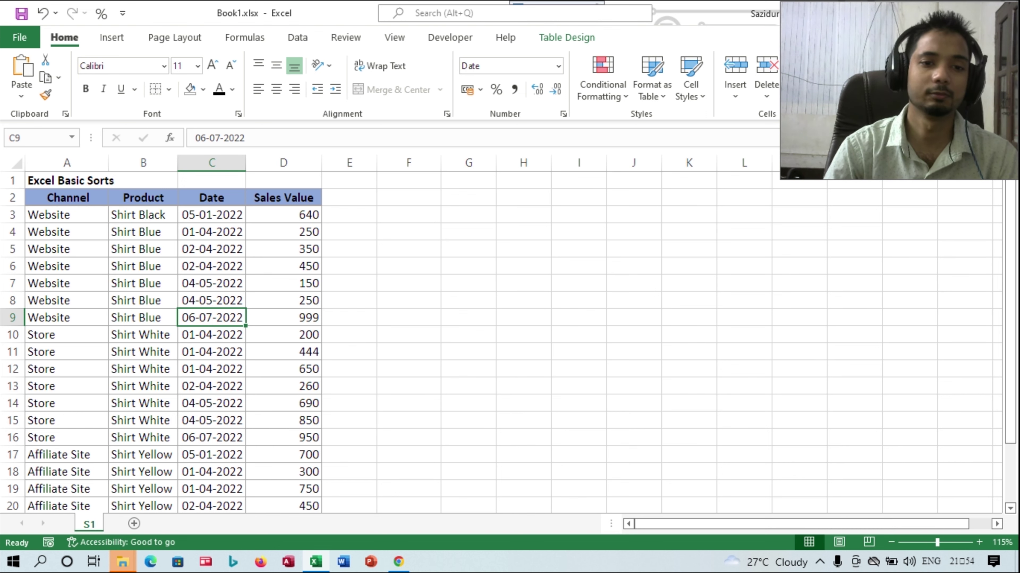
{"action": "left_click", "coordinate": [284, 283]}
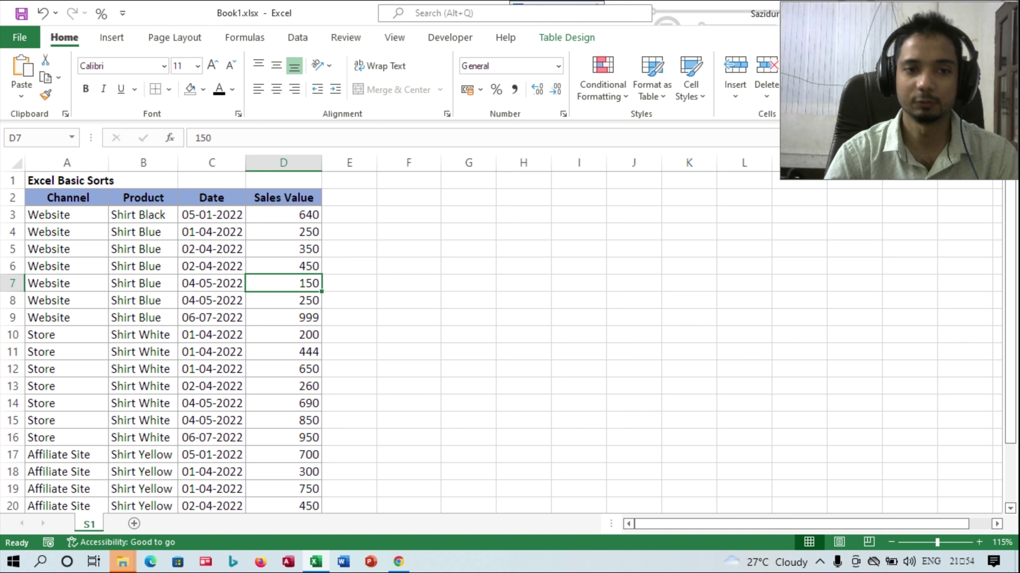
Format D7's 150 with yellow text on a black fill and copy its formatting.
{"action": "left_click", "coordinate": [232, 89]}
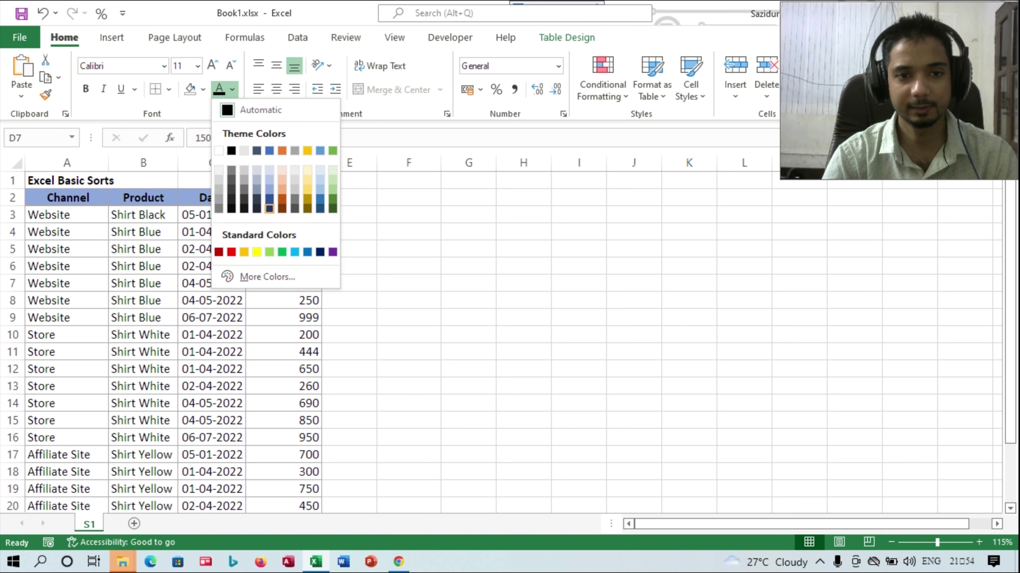
{"action": "left_click", "coordinate": [257, 251]}
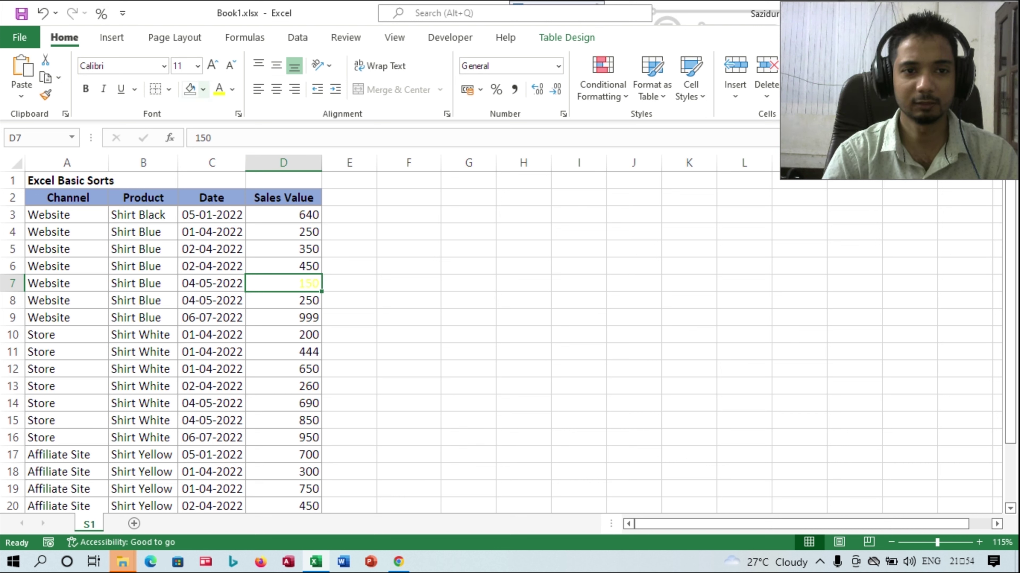
{"action": "left_click", "coordinate": [203, 89]}
{"action": "left_click", "coordinate": [203, 128]}
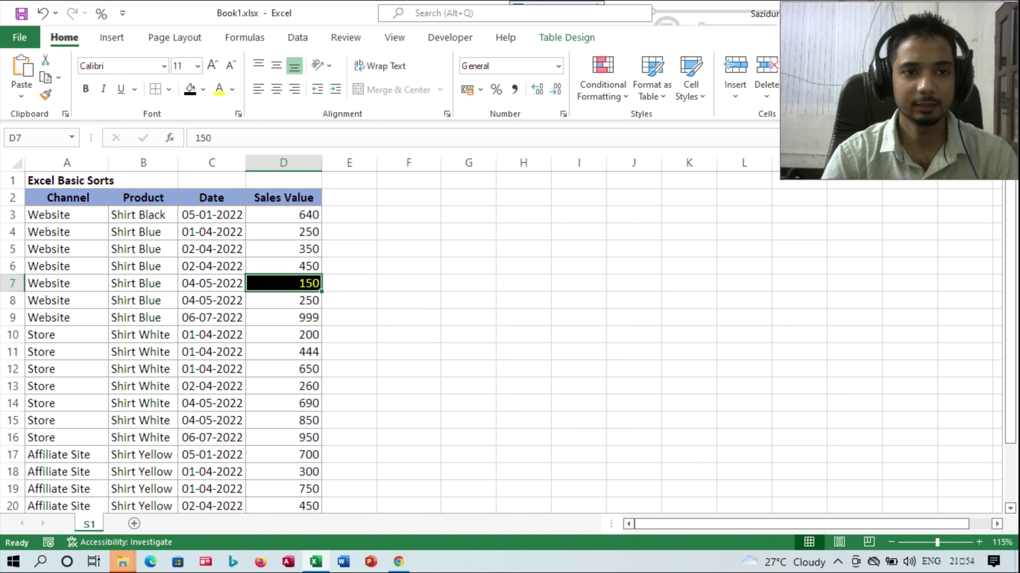
{"action": "left_click", "coordinate": [46, 95]}
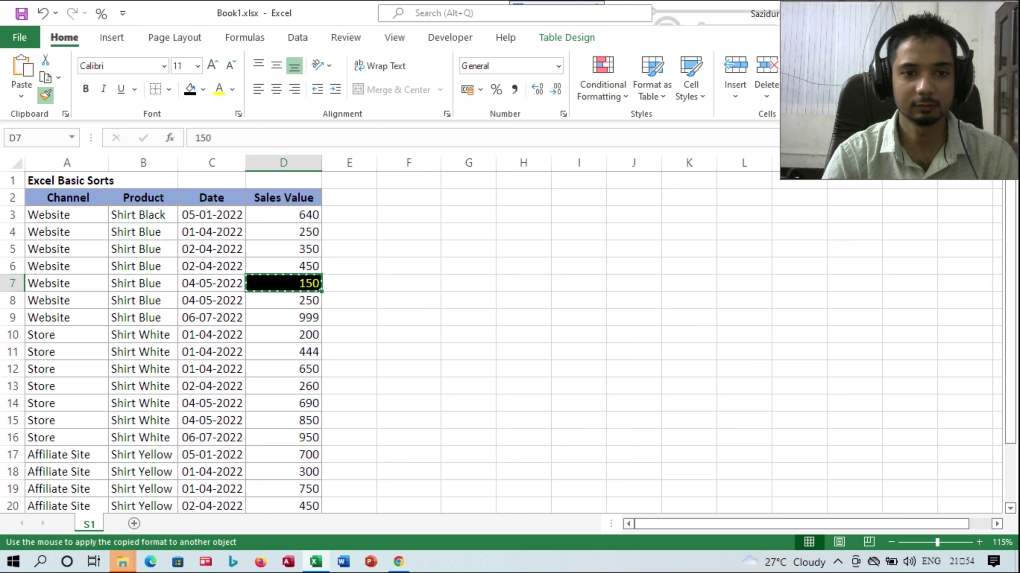
Apply D7's yellow-on-black style to D11 (444), D14 (690) and D17 (700).
{"action": "left_click", "coordinate": [283, 352]}
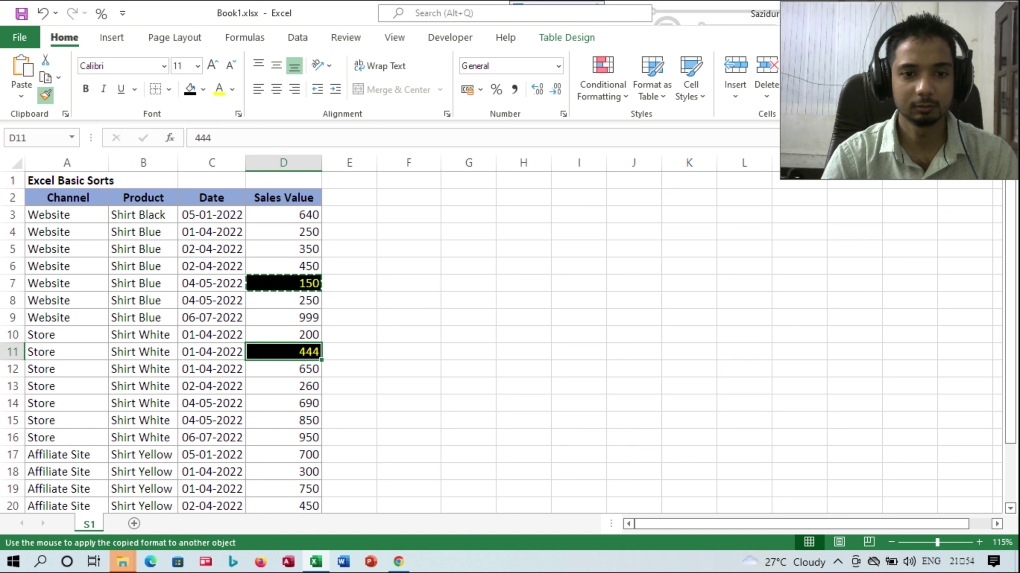
{"action": "left_click", "coordinate": [283, 403]}
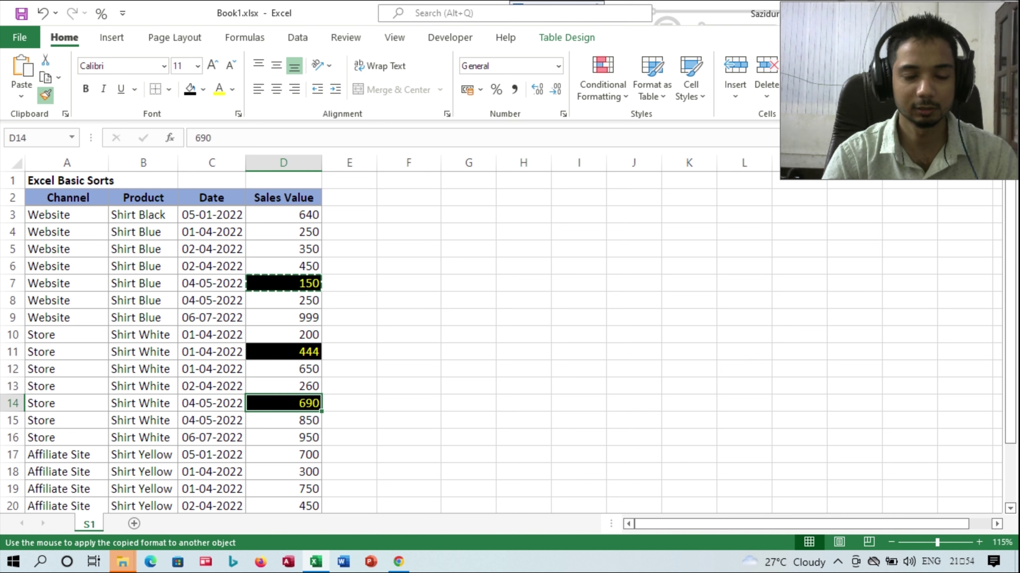
{"action": "left_click", "coordinate": [283, 454]}
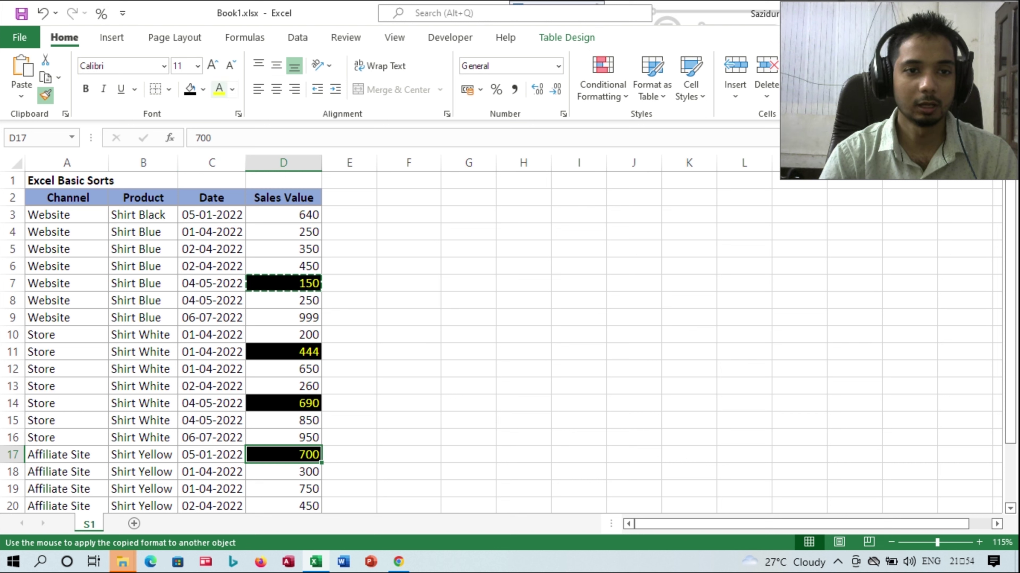
{"action": "key", "text": "Escape"}
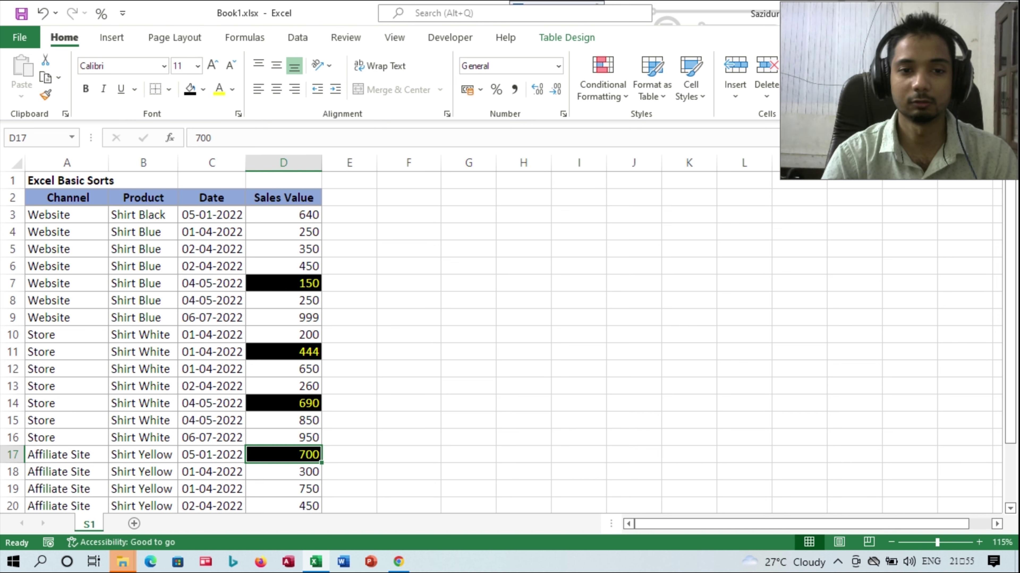
Fill cell D5 (350) light green.
{"action": "left_click", "coordinate": [284, 232]}
{"action": "left_click", "coordinate": [284, 249]}
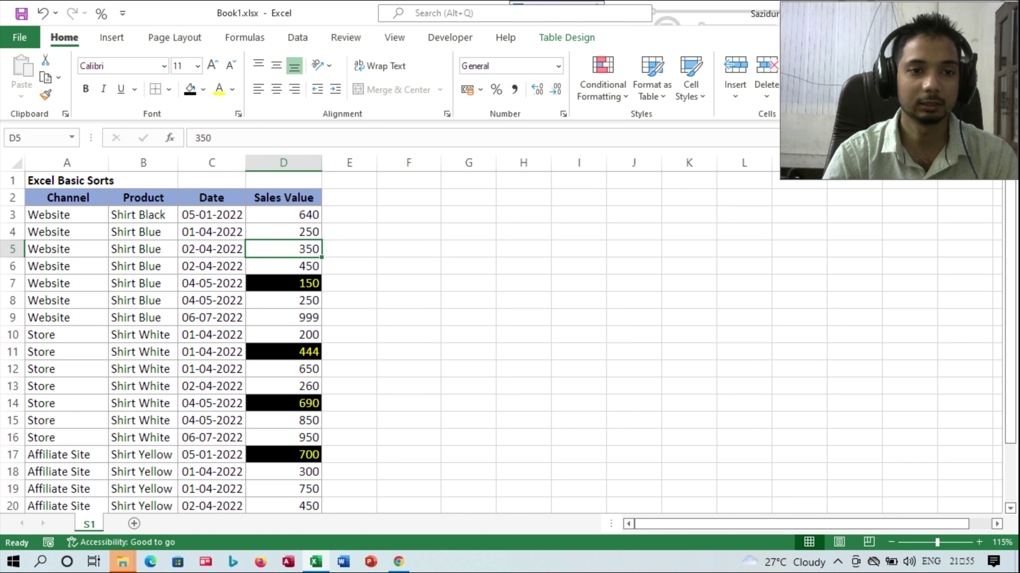
{"action": "left_click", "coordinate": [232, 90]}
{"action": "key", "text": "Escape"}
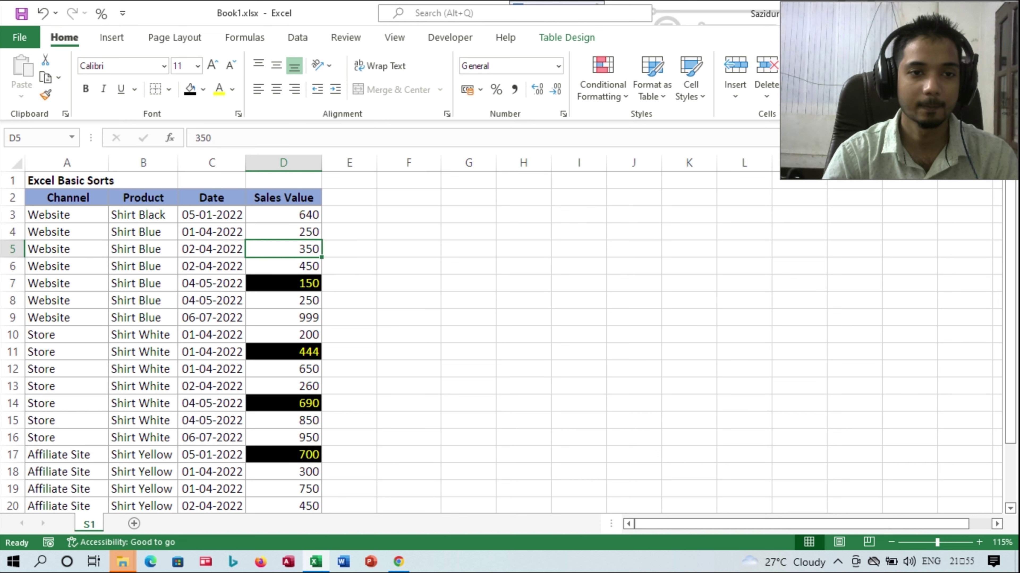
{"action": "left_click", "coordinate": [202, 89]}
{"action": "left_click", "coordinate": [241, 228]}
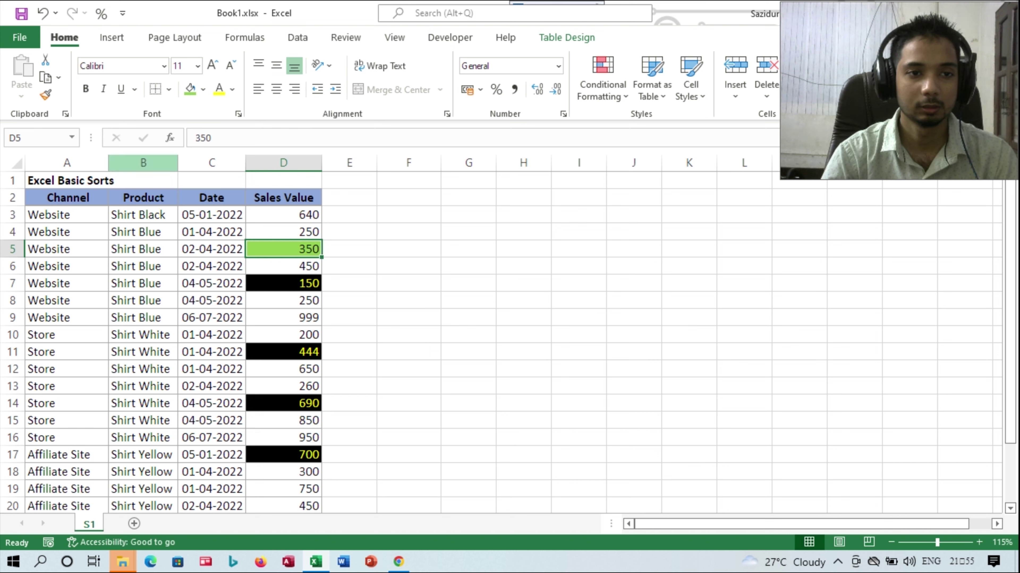
Copy D5's green fill to D9 (999) and D19 (750) with Format Painter, then pick a table cell.
{"action": "left_click", "coordinate": [46, 95]}
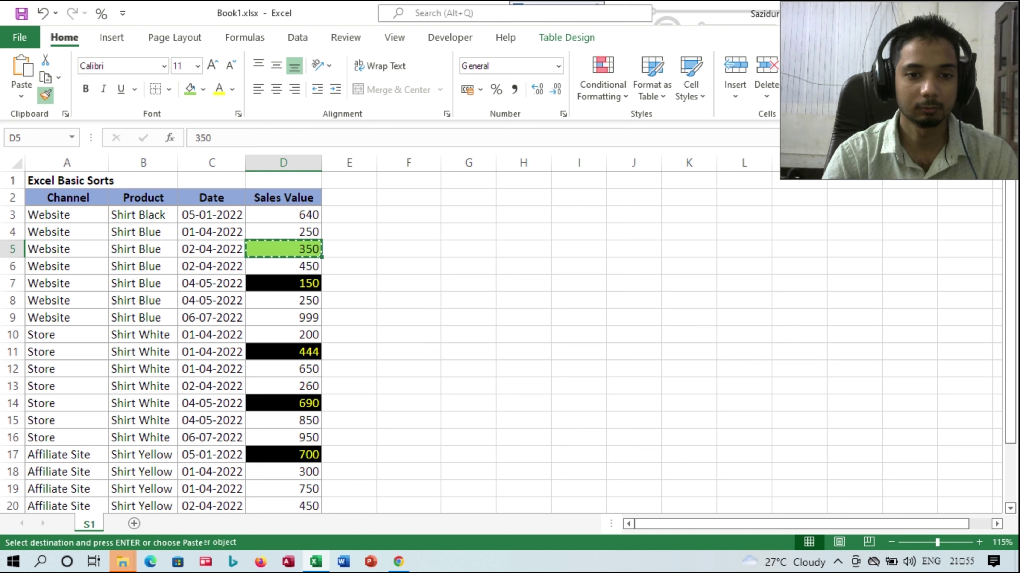
{"action": "left_click", "coordinate": [284, 317]}
{"action": "left_click", "coordinate": [284, 489]}
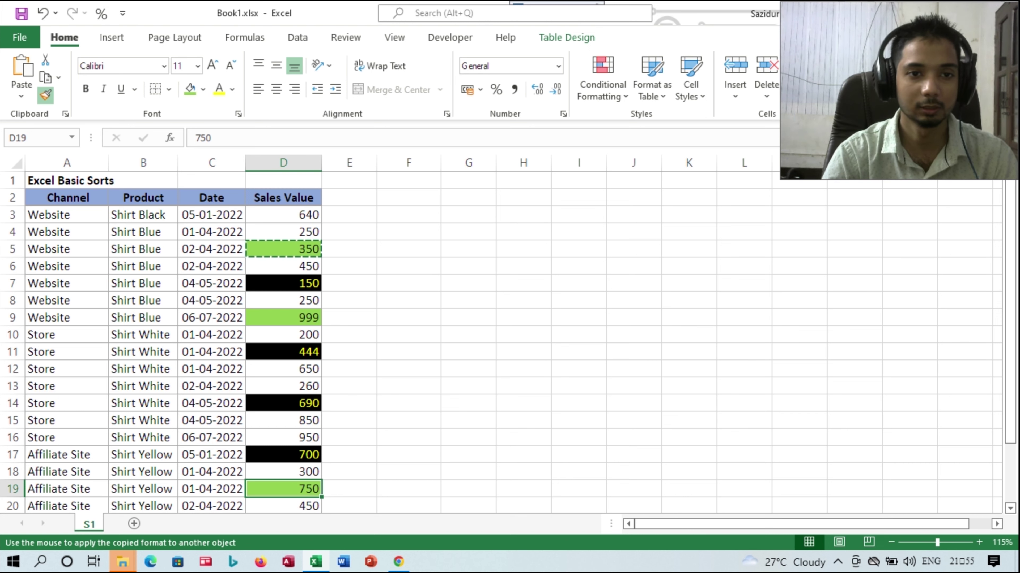
{"action": "key", "text": "Escape"}
{"action": "left_click", "coordinate": [408, 266]}
{"action": "left_click", "coordinate": [349, 283]}
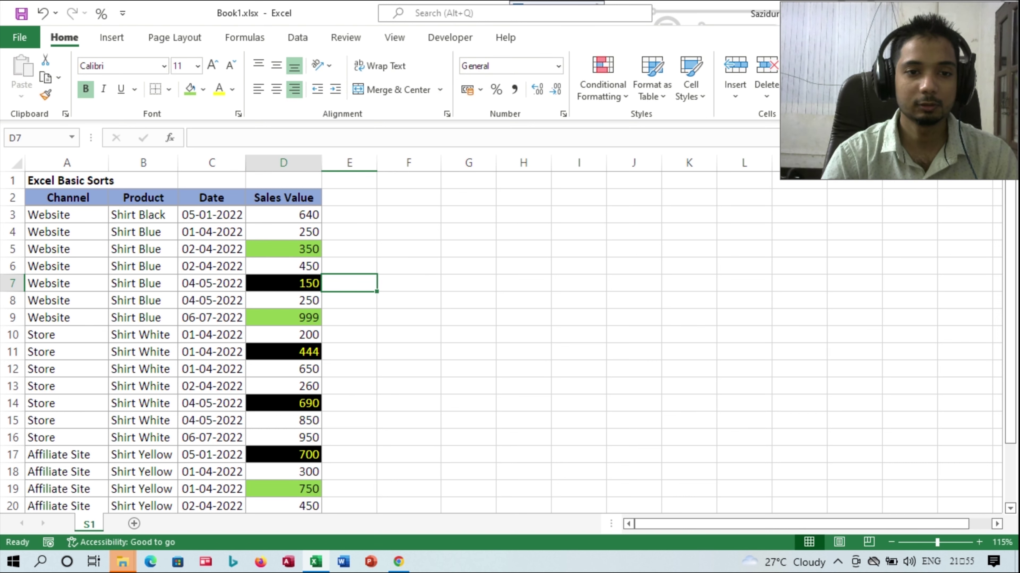
{"action": "left_click", "coordinate": [284, 283]}
{"action": "left_click", "coordinate": [197, 300]}
In Custom Sort, move the Channel level below Product so Product (A to Z) sorts first.
{"action": "right_click", "coordinate": [209, 300]}
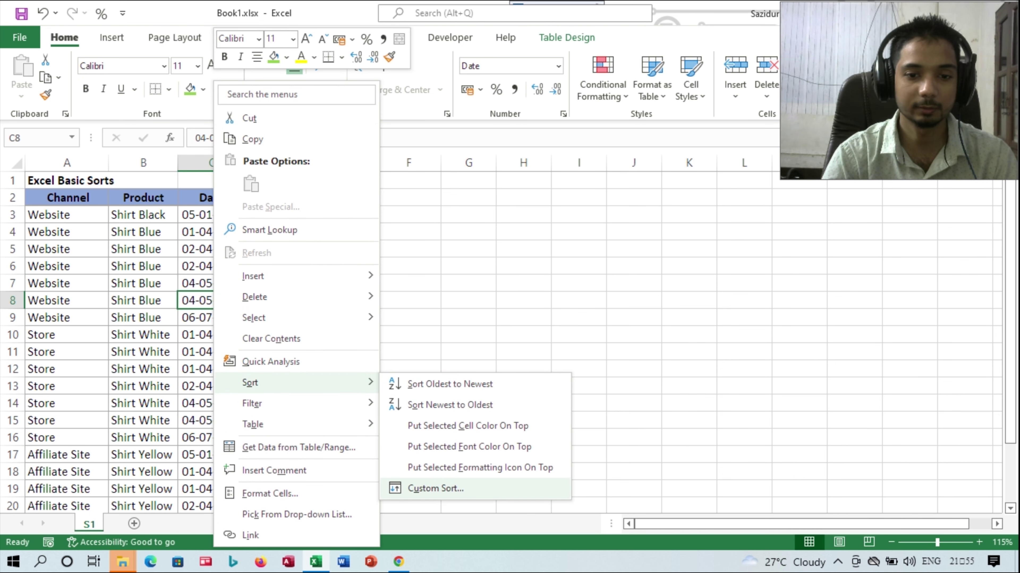
{"action": "left_click", "coordinate": [435, 489]}
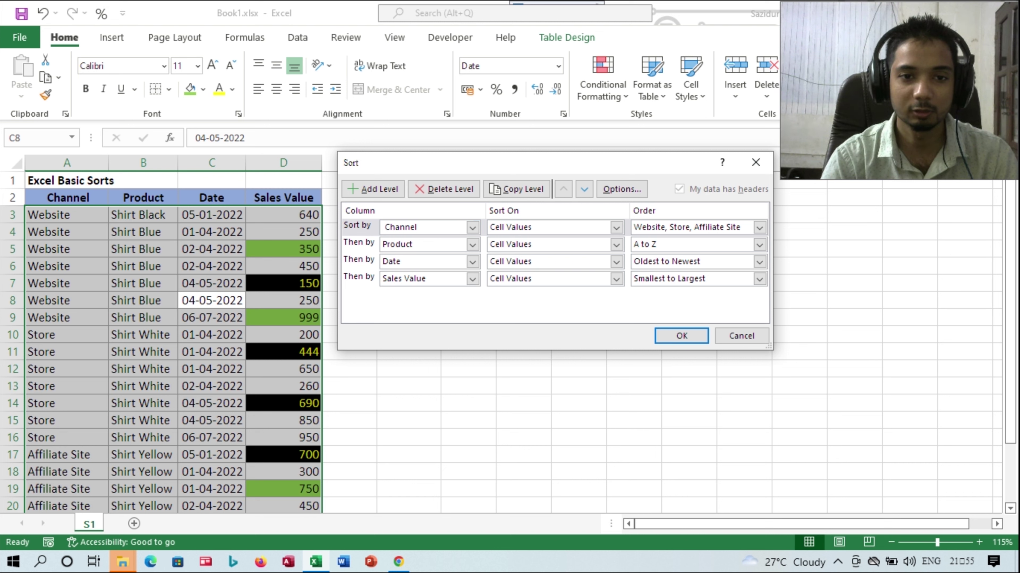
{"action": "left_click", "coordinate": [359, 242]}
{"action": "left_click", "coordinate": [357, 226]}
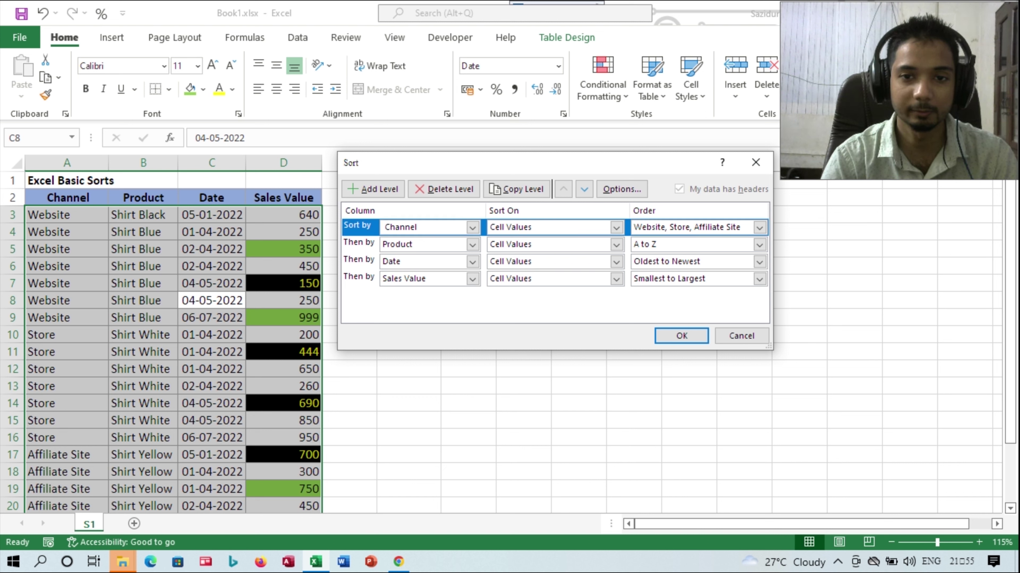
{"action": "left_click", "coordinate": [584, 189]}
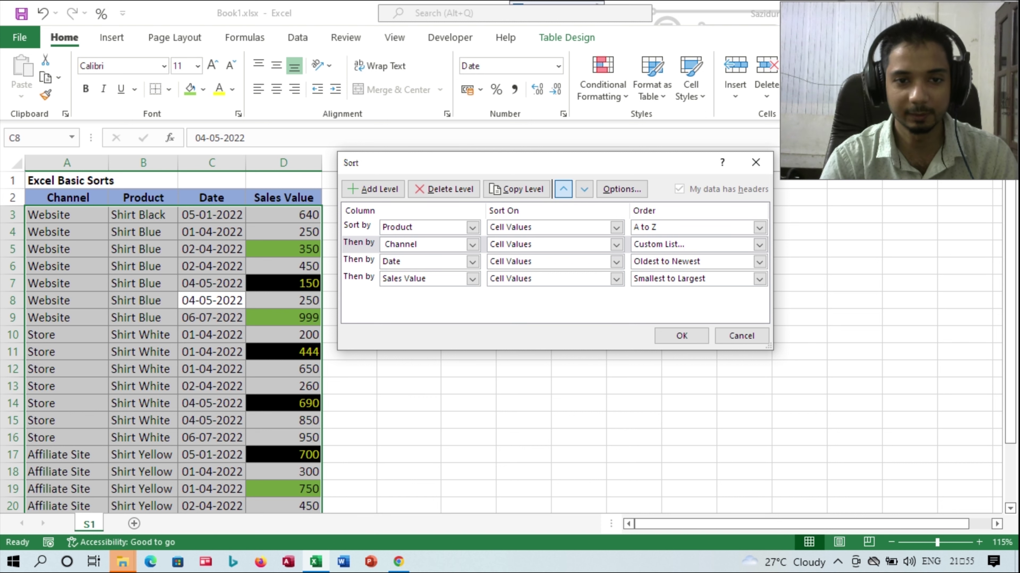
{"action": "left_click", "coordinate": [563, 188]}
{"action": "left_click", "coordinate": [584, 189]}
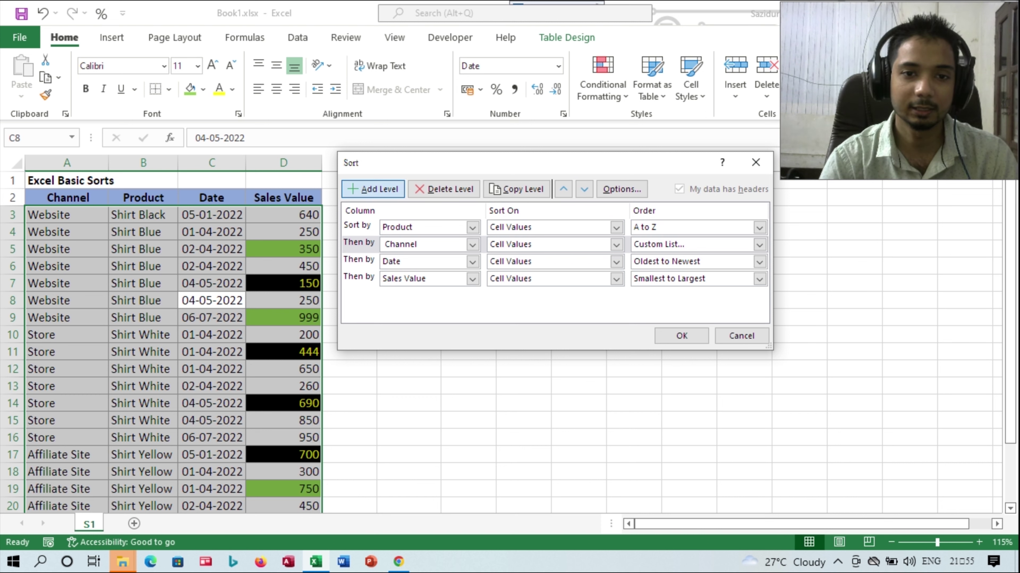
Add a new sort level on Sales Value, sorting on Cell Color.
{"action": "left_click", "coordinate": [373, 189]}
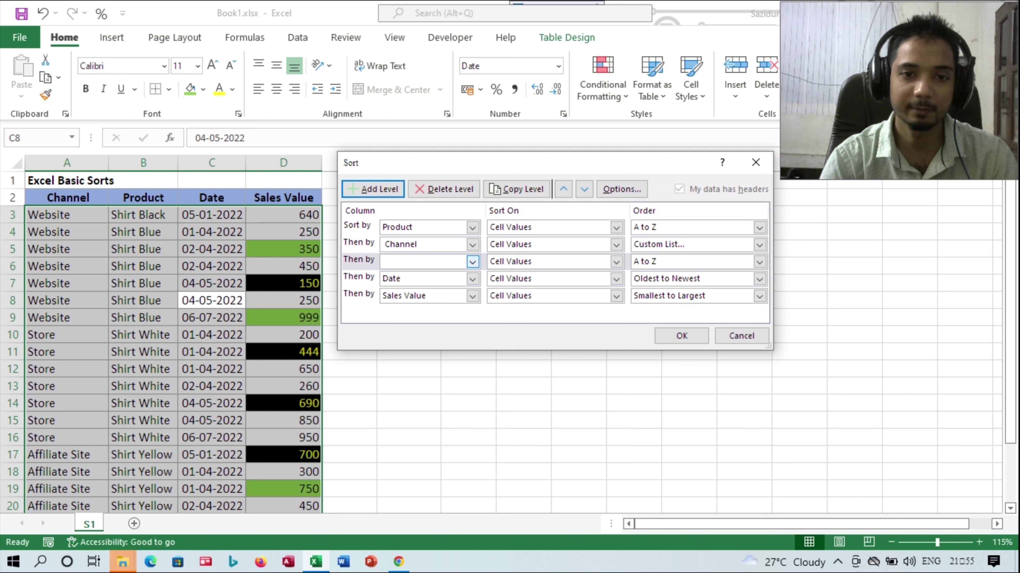
{"action": "left_click", "coordinate": [472, 262]}
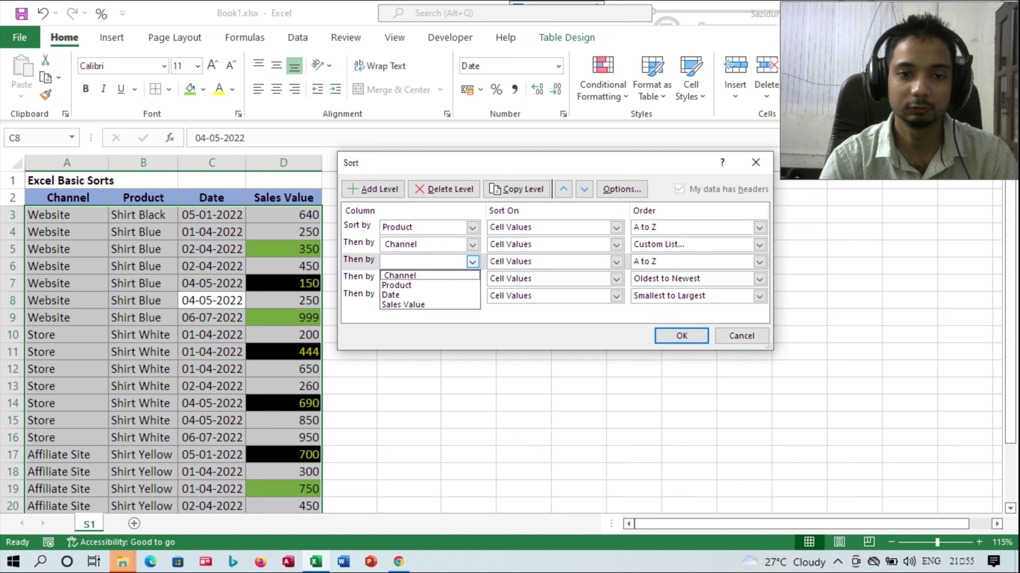
{"action": "left_click", "coordinate": [403, 304]}
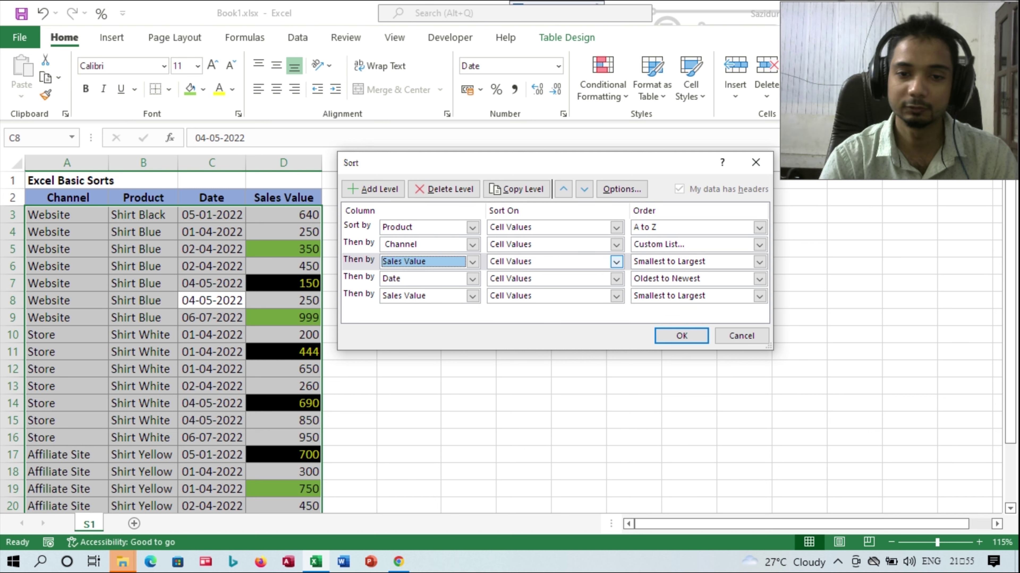
{"action": "left_click", "coordinate": [616, 262]}
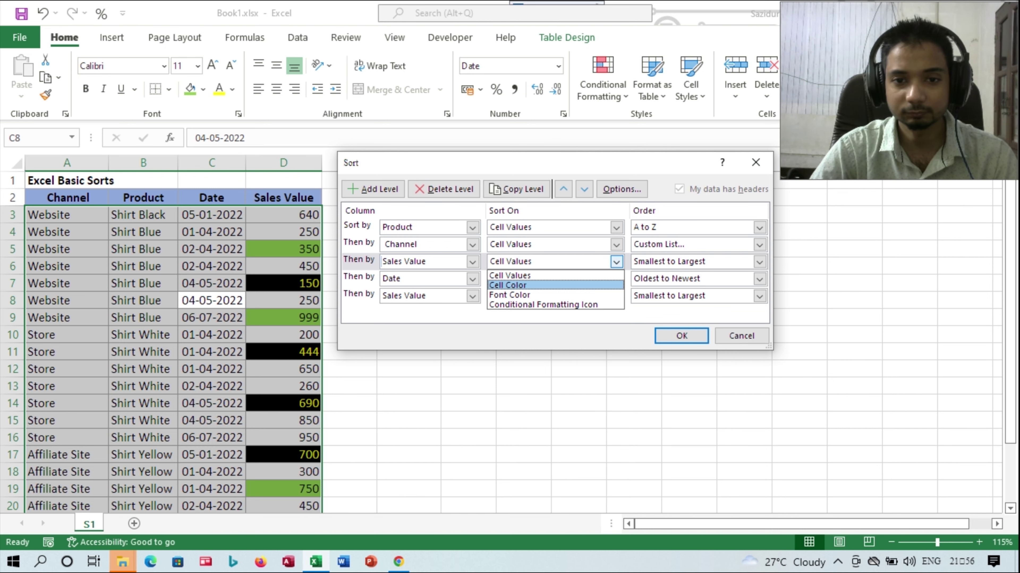
{"action": "key", "text": "Return"}
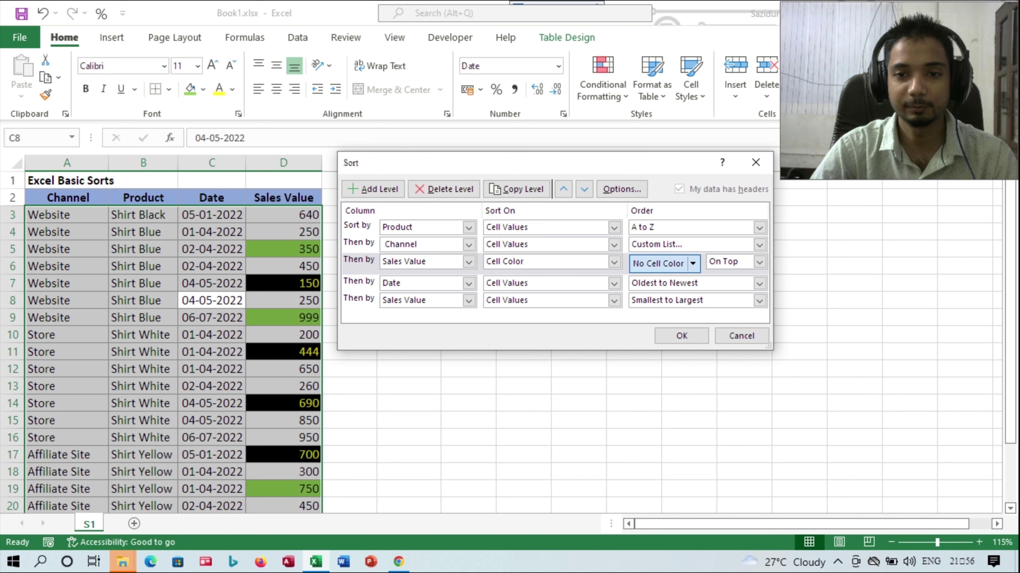
Set that level to green On Top and move it up to be the first sort.
{"action": "left_click", "coordinate": [692, 264]}
{"action": "left_click", "coordinate": [641, 304]}
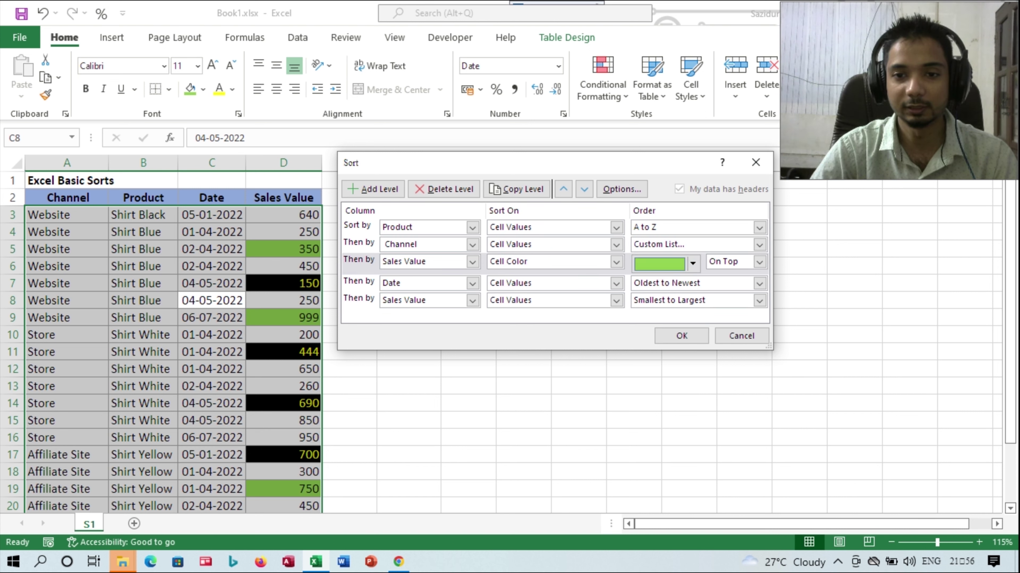
{"action": "left_click", "coordinate": [759, 262]}
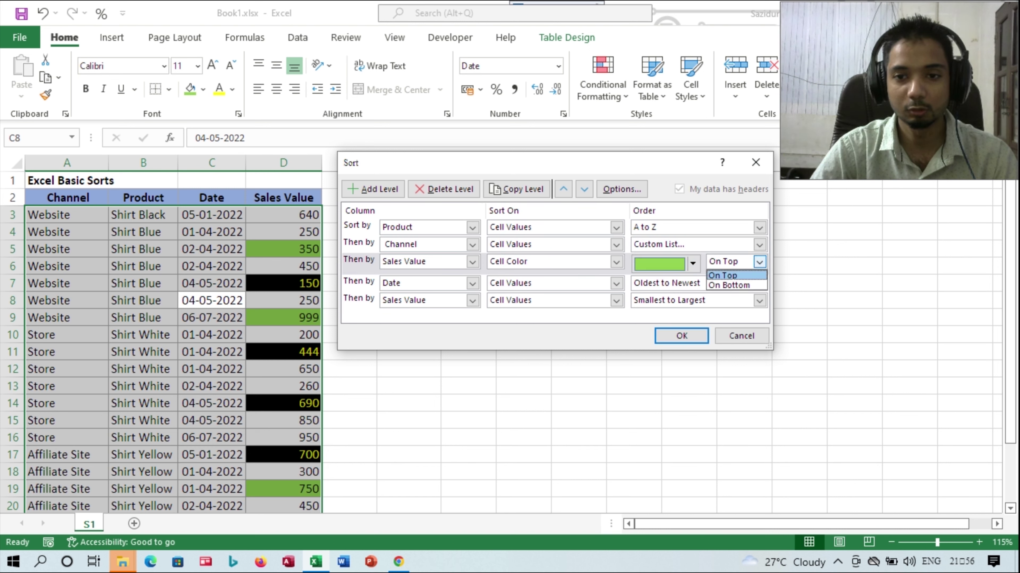
{"action": "left_click", "coordinate": [757, 285]}
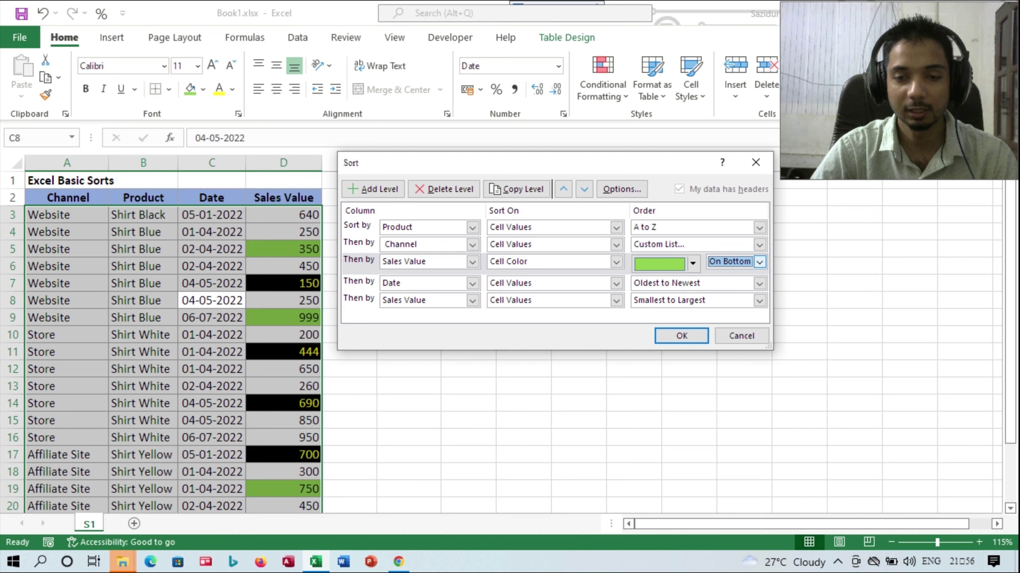
{"action": "left_click", "coordinate": [759, 262]}
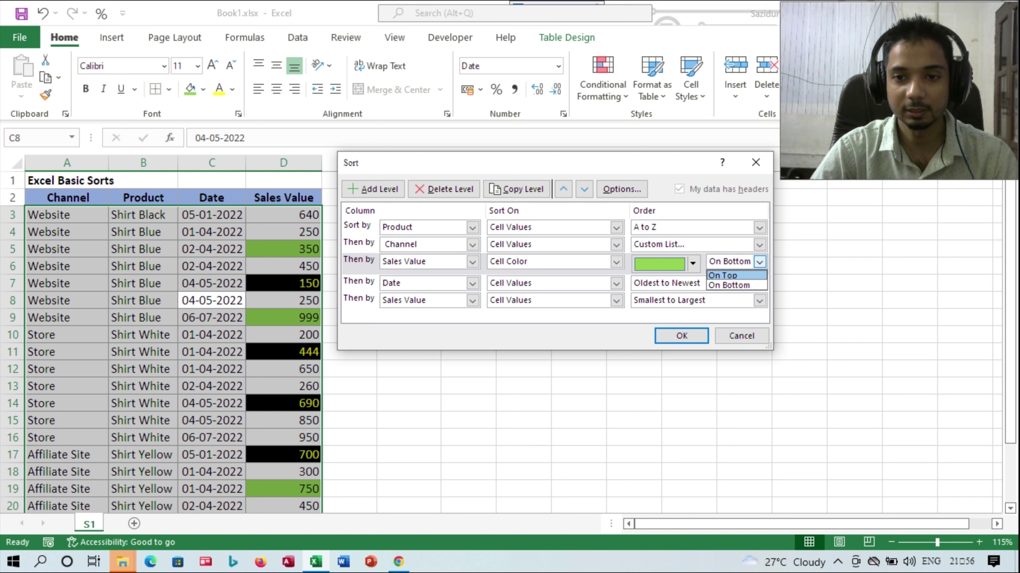
{"action": "left_click", "coordinate": [735, 275]}
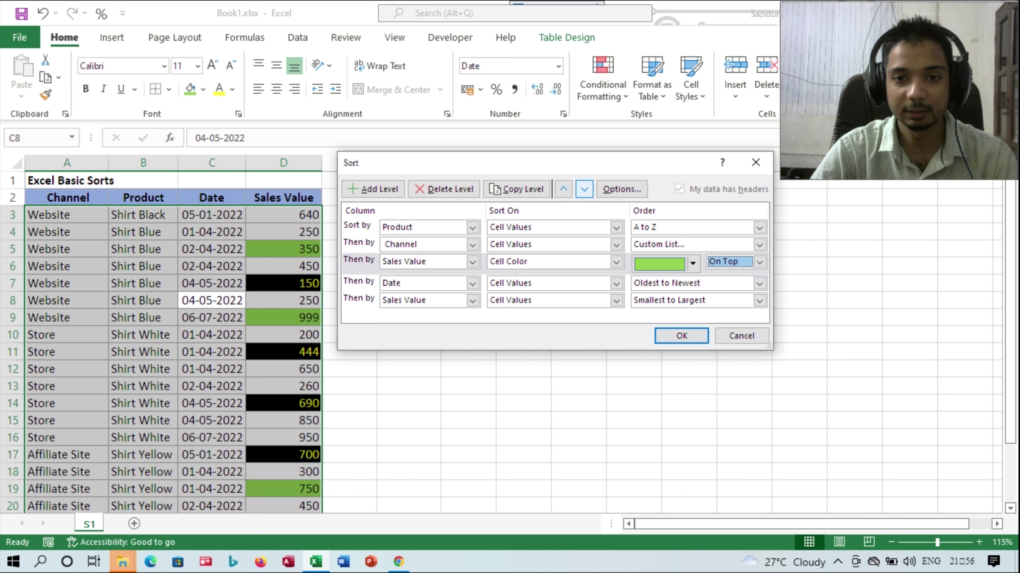
{"action": "left_click", "coordinate": [563, 189]}
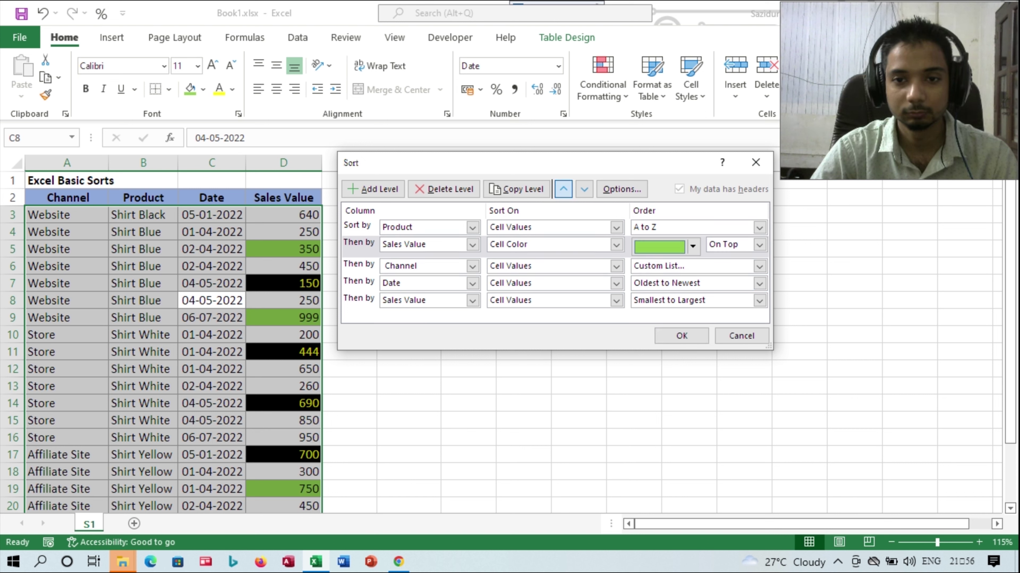
{"action": "left_click", "coordinate": [563, 188]}
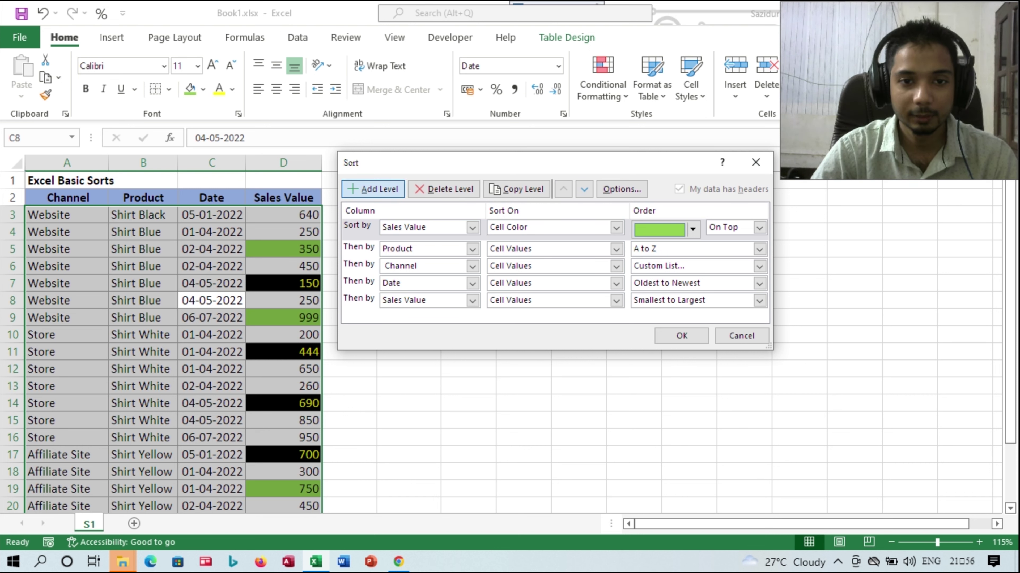
Add a Sales Value level sorting on Font Color with yellow On Top, below the green-fill level.
{"action": "left_click", "coordinate": [373, 190]}
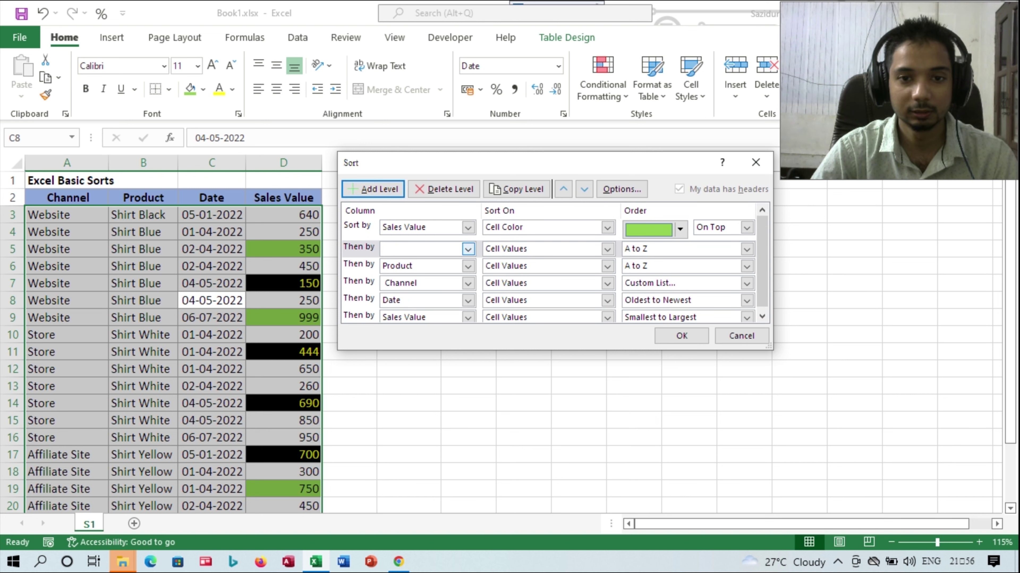
{"action": "left_click", "coordinate": [467, 249]}
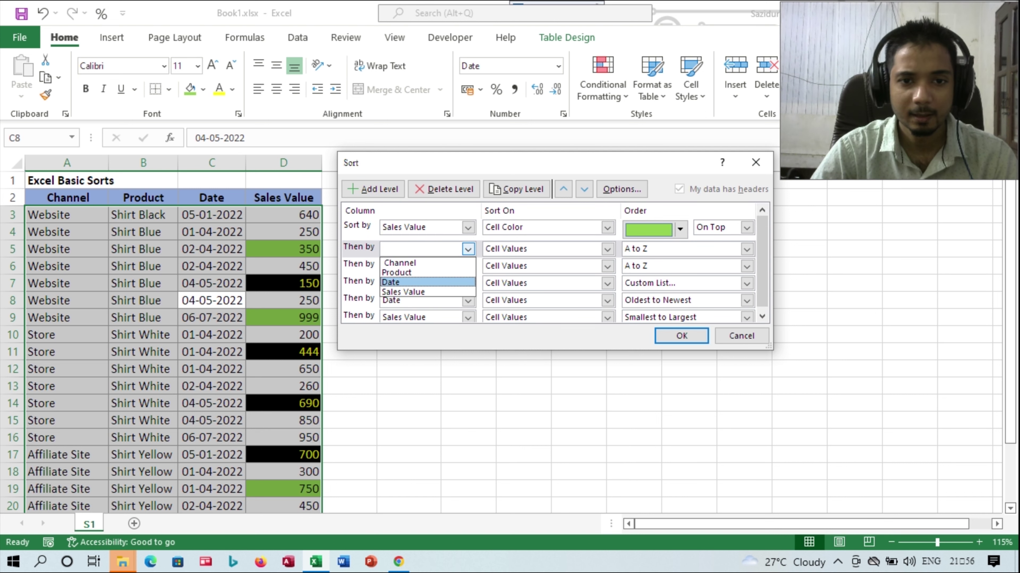
{"action": "left_click", "coordinate": [403, 292]}
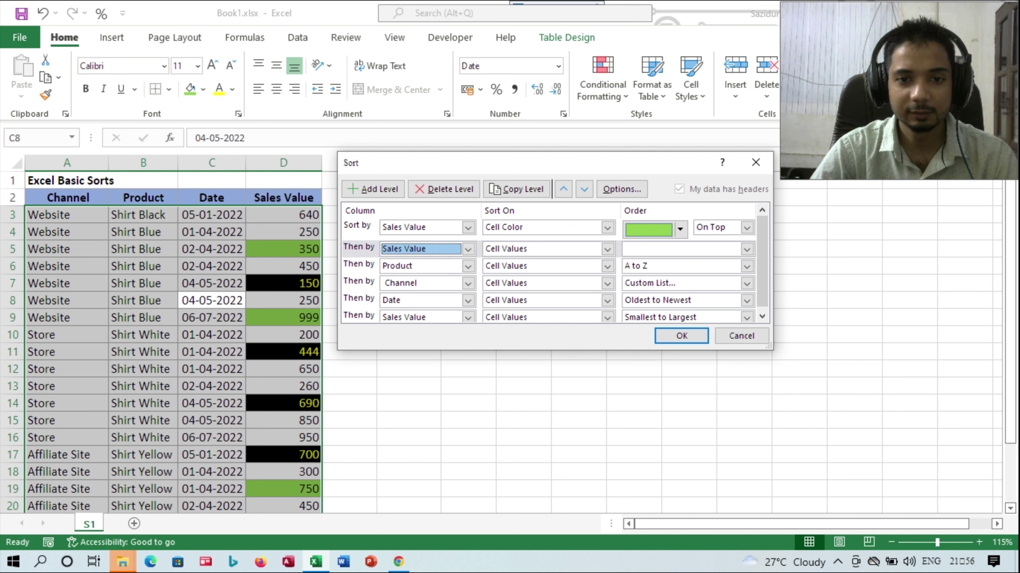
{"action": "left_click", "coordinate": [607, 249]}
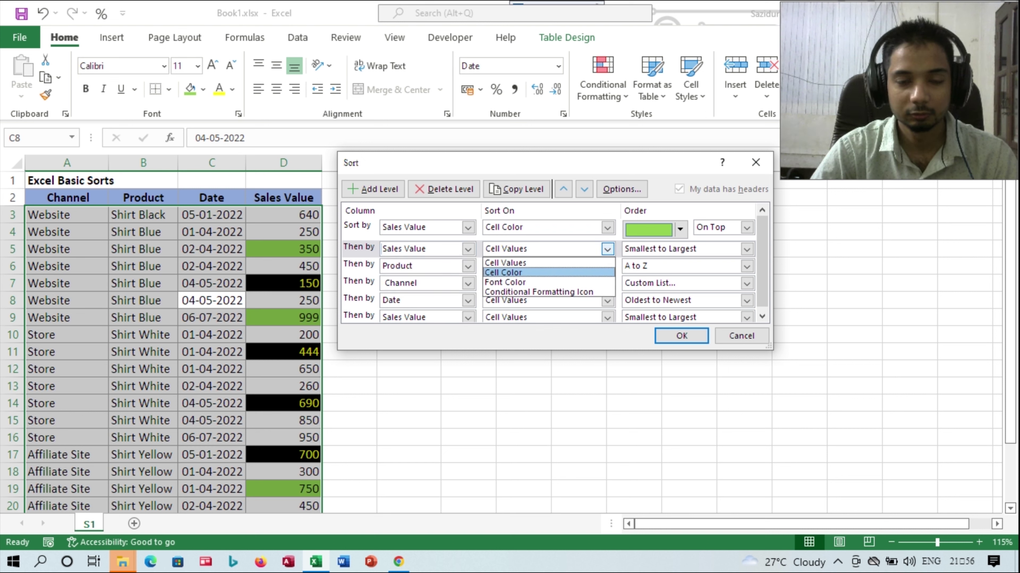
{"action": "left_click", "coordinate": [467, 249]}
{"action": "left_click", "coordinate": [468, 249]}
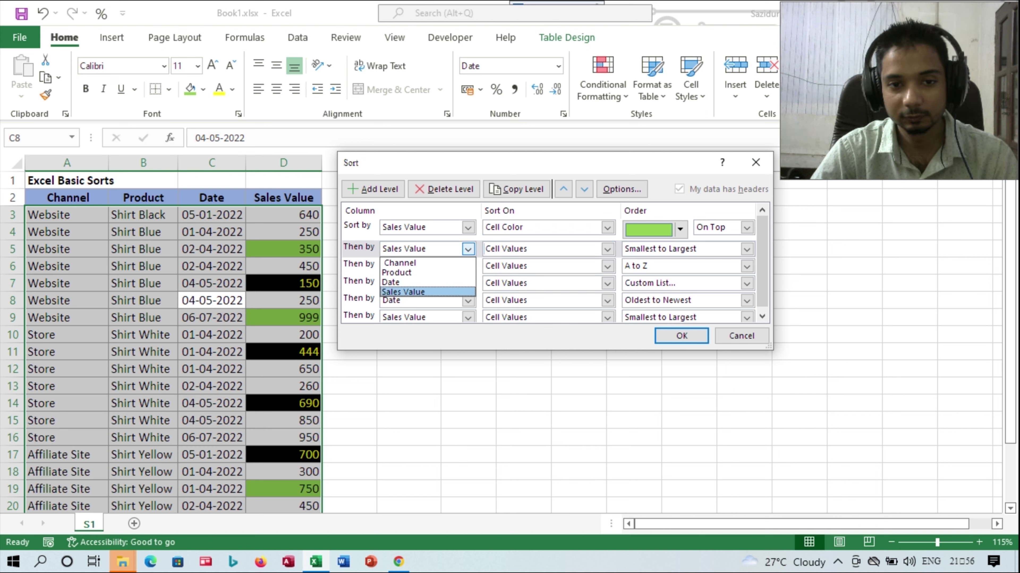
{"action": "left_click", "coordinate": [427, 292]}
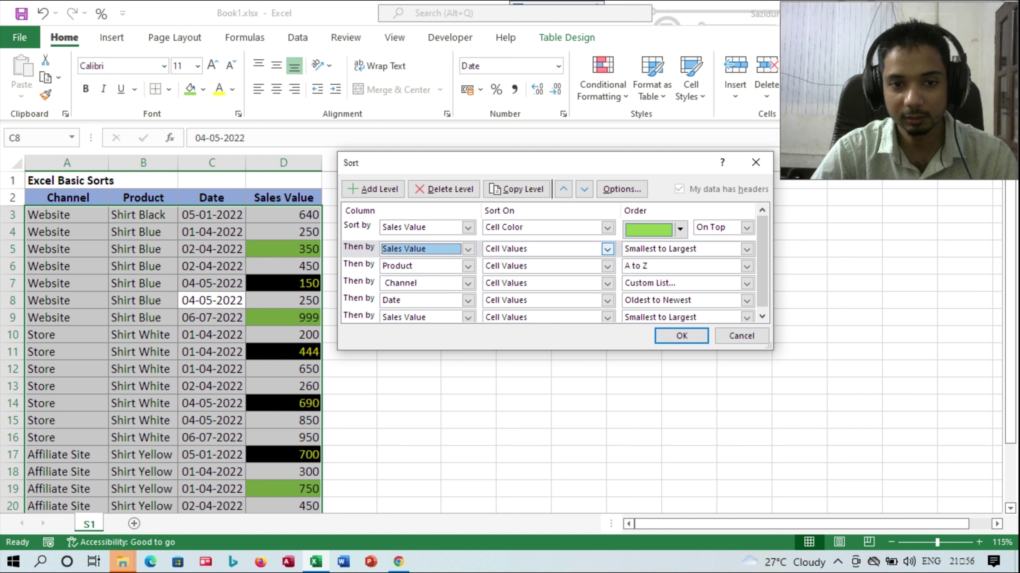
{"action": "left_click", "coordinate": [607, 249]}
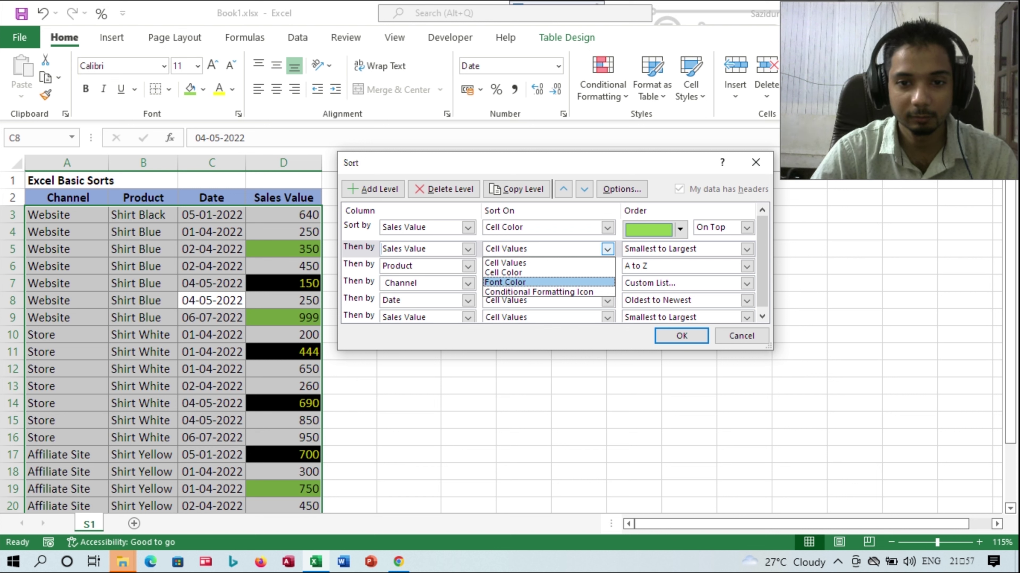
{"action": "left_click", "coordinate": [606, 285]}
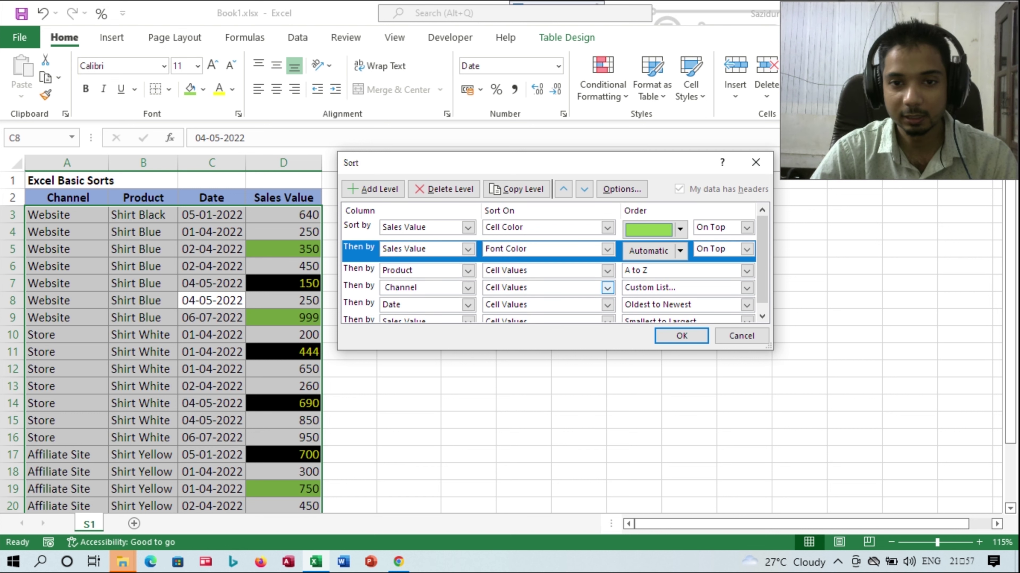
{"action": "left_click", "coordinate": [650, 251]}
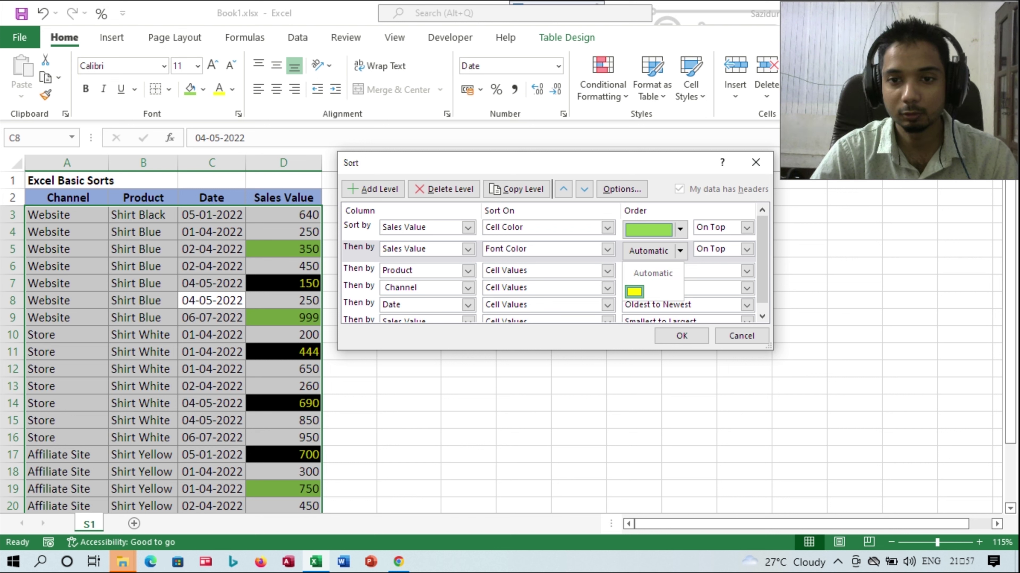
{"action": "left_click", "coordinate": [634, 291]}
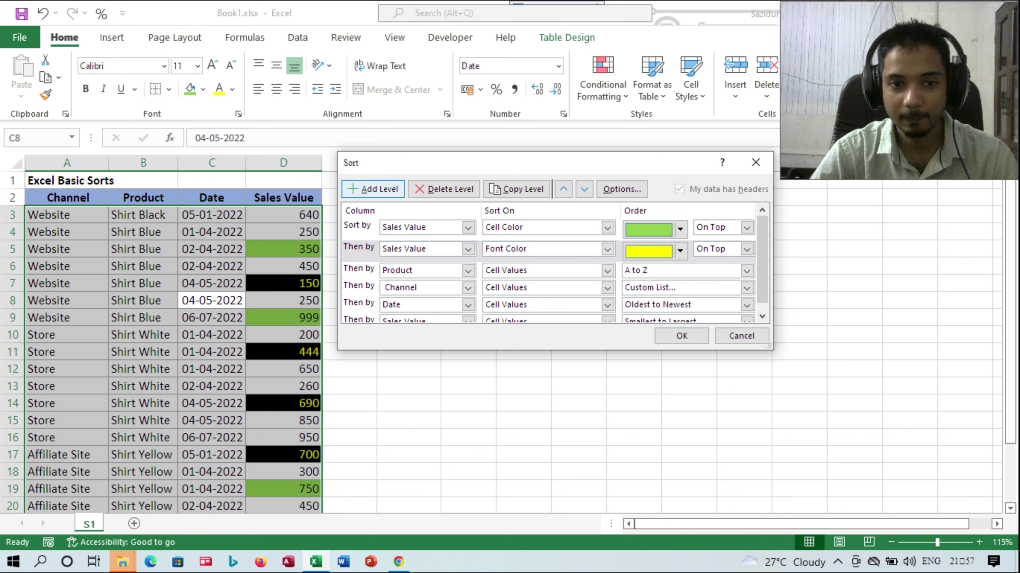
Add a third Sales Value level with black cell colour On Top, then apply the sort.
{"action": "left_click", "coordinate": [373, 188]}
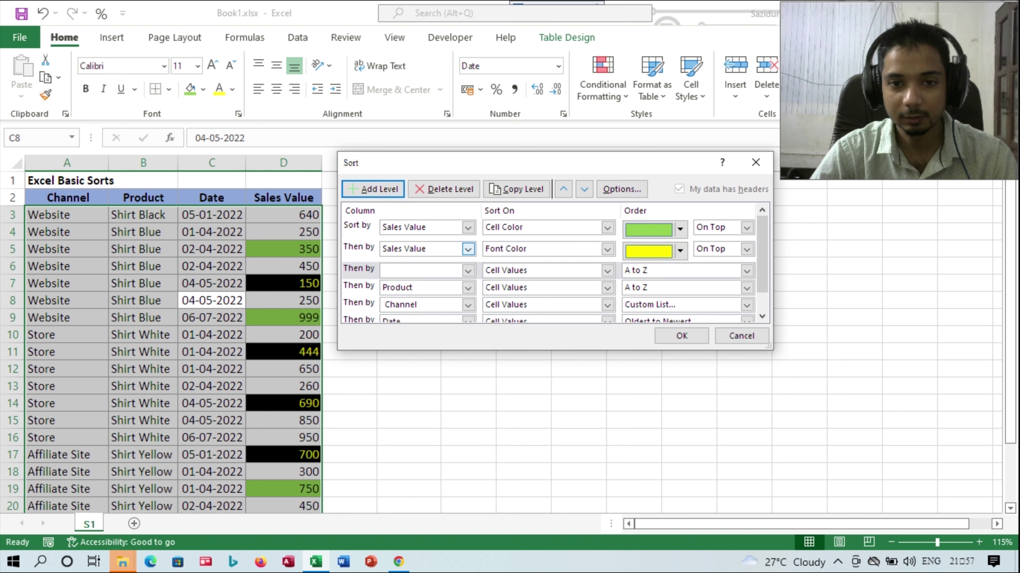
{"action": "left_click", "coordinate": [467, 271]}
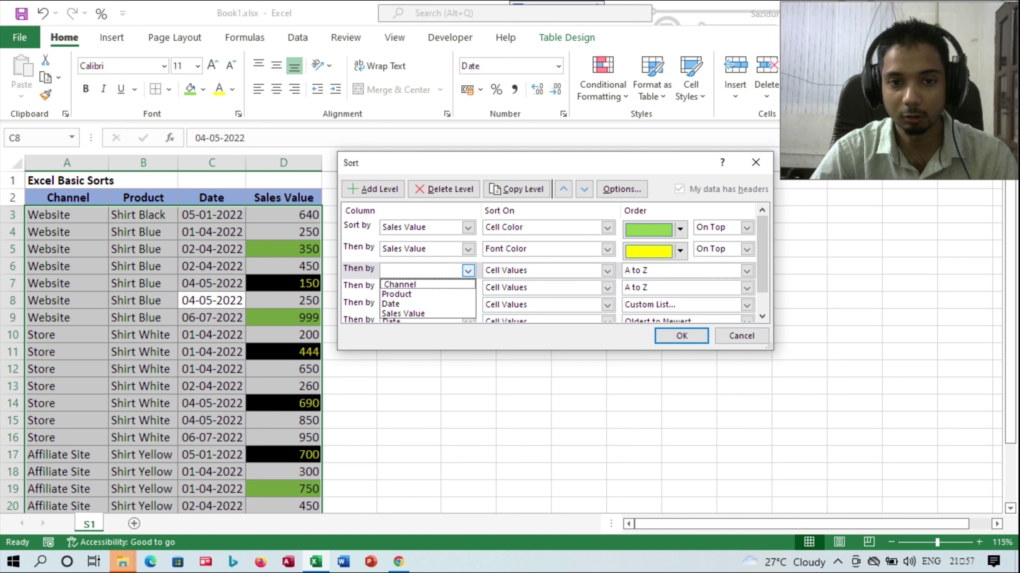
{"action": "key", "text": "Down"}
{"action": "key", "text": "Down"}
{"action": "key", "text": "Down"}
{"action": "key", "text": "Down"}
{"action": "key", "text": "Return"}
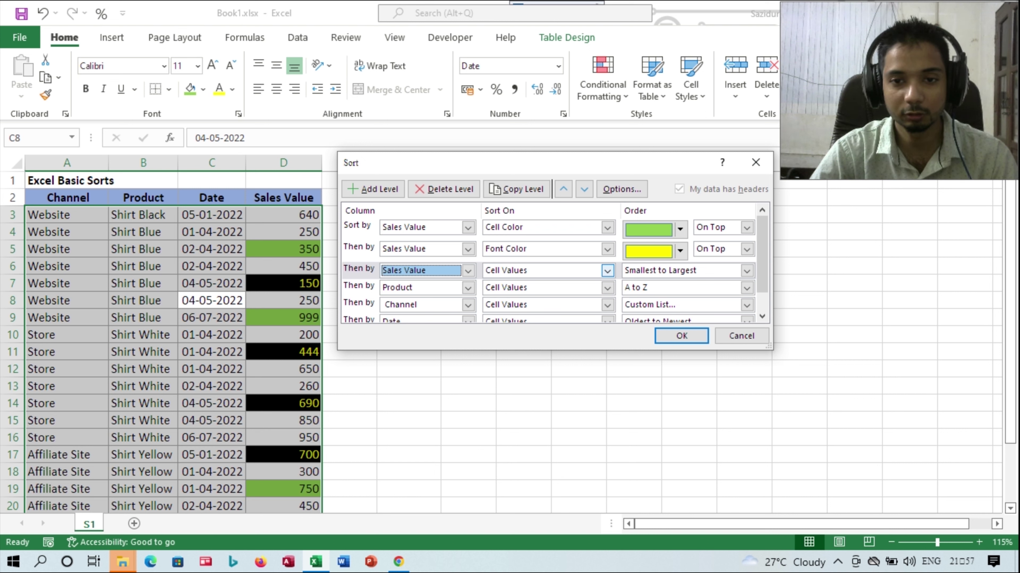
{"action": "left_click", "coordinate": [607, 271]}
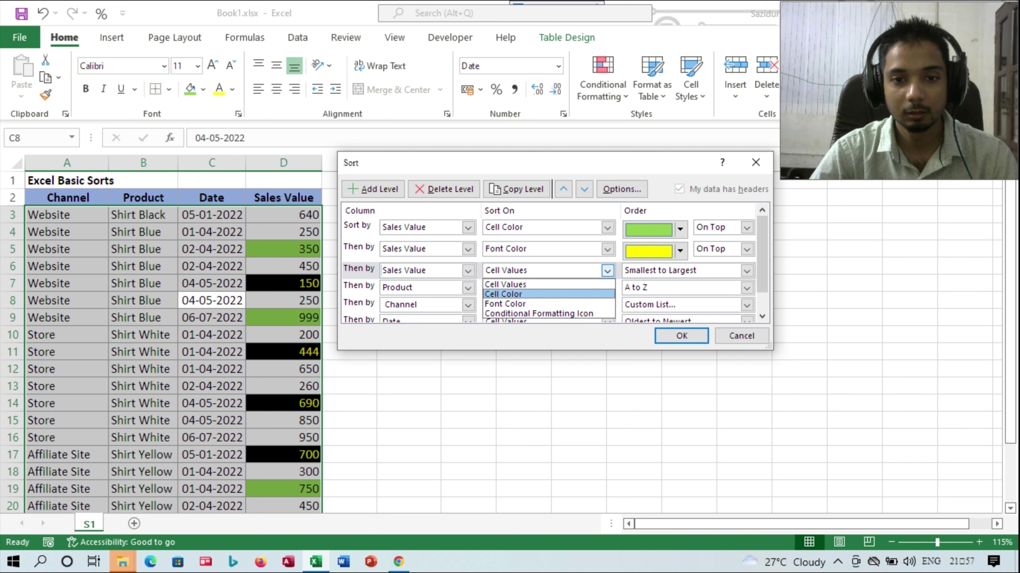
{"action": "left_click", "coordinate": [517, 294]}
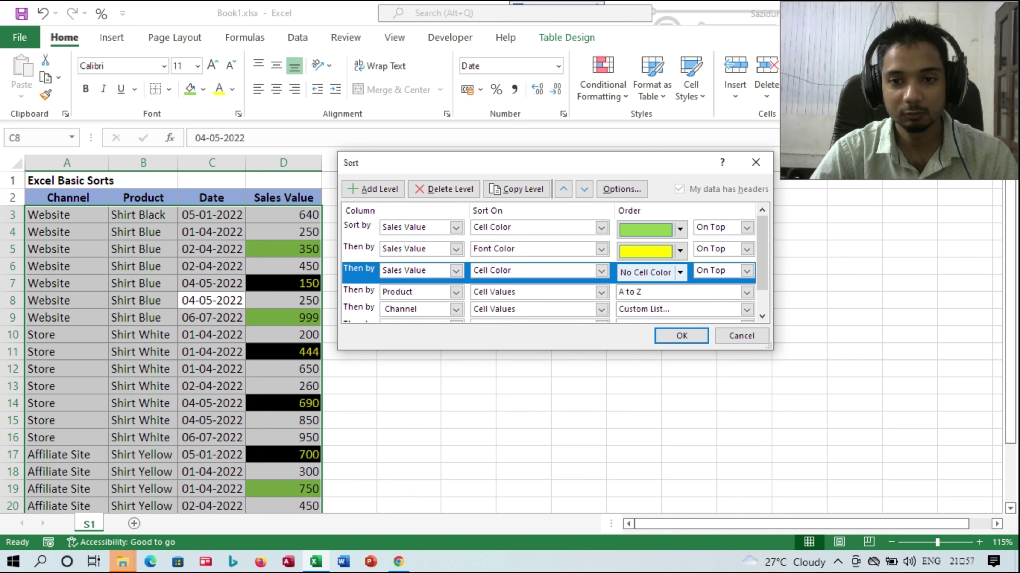
{"action": "left_click", "coordinate": [680, 272]}
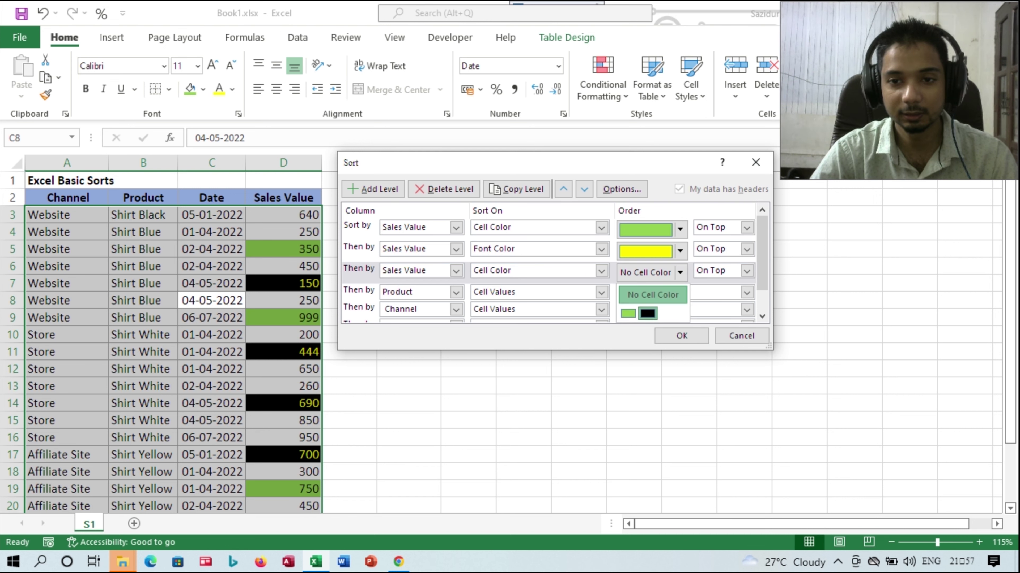
{"action": "left_click", "coordinate": [647, 314]}
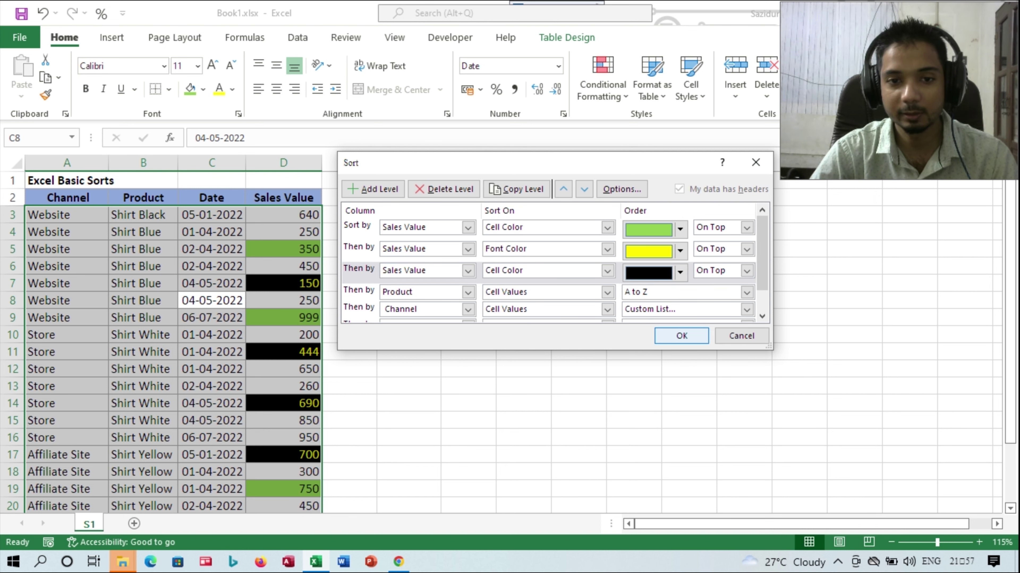
{"action": "left_click", "coordinate": [681, 336]}
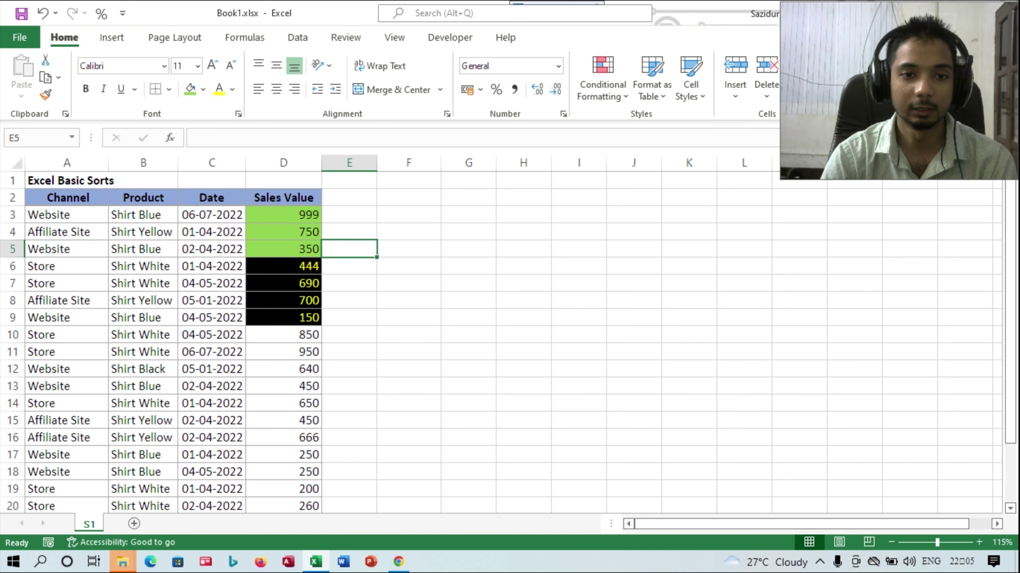
Change the font colour of D3:D9 to black.
{"action": "left_click_drag", "start_coordinate": [283, 215], "coordinate": [283, 317]}
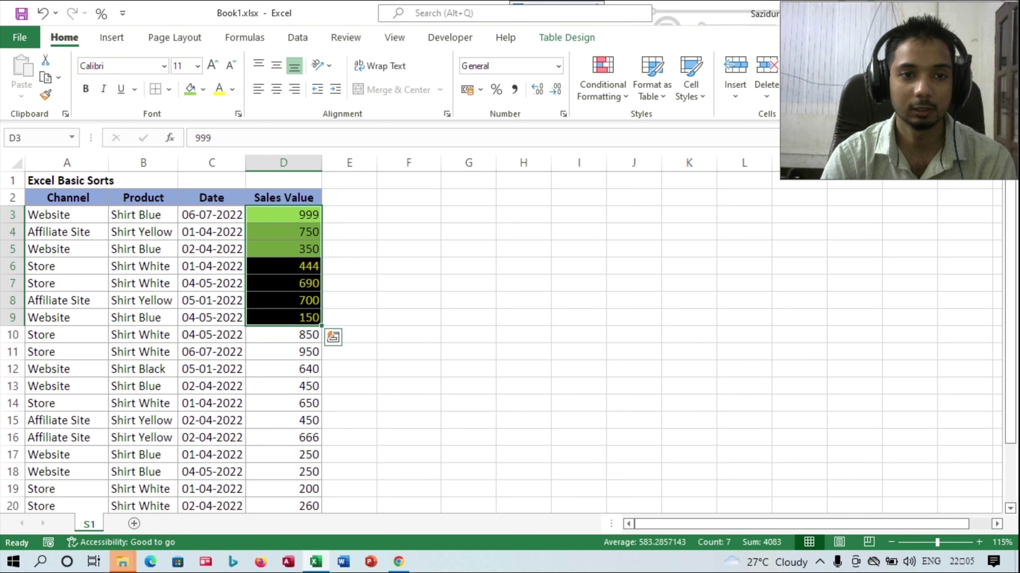
{"action": "left_click", "coordinate": [232, 89]}
{"action": "left_click", "coordinate": [240, 106]}
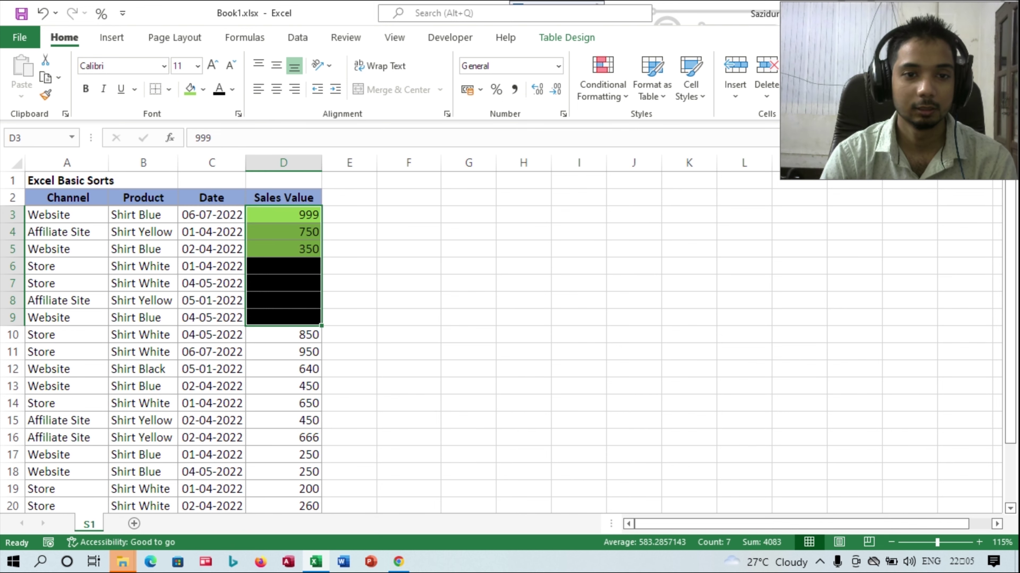
Set the fill of D3:D9 to No Fill.
{"action": "left_click", "coordinate": [203, 90]}
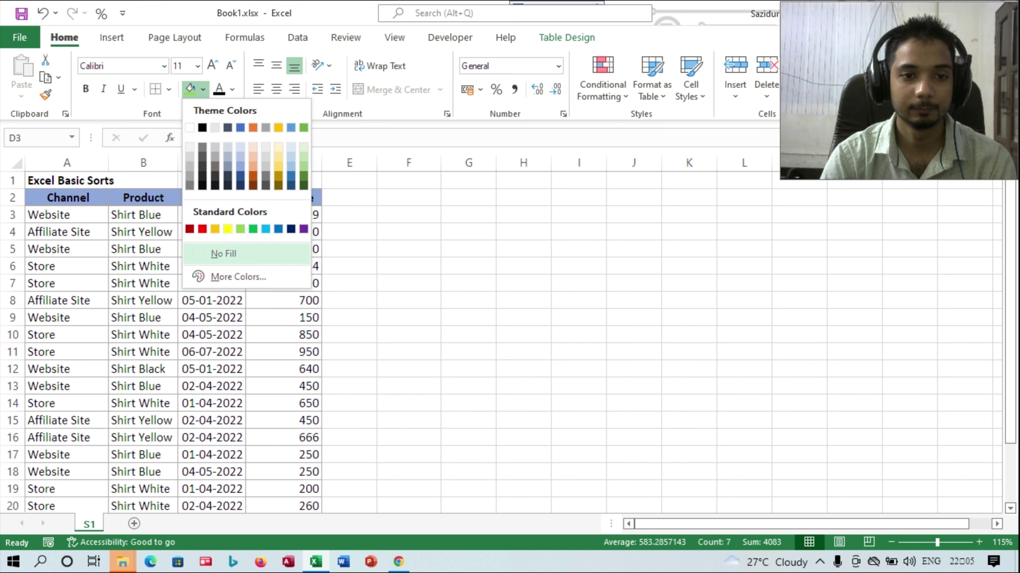
{"action": "left_click", "coordinate": [223, 253]}
{"action": "left_click", "coordinate": [283, 241]}
{"action": "scroll", "coordinate": [284, 240], "scroll_direction": "down", "scroll_amount": 1}
{"action": "scroll", "coordinate": [501, 342], "scroll_direction": "down", "scroll_amount": 3}
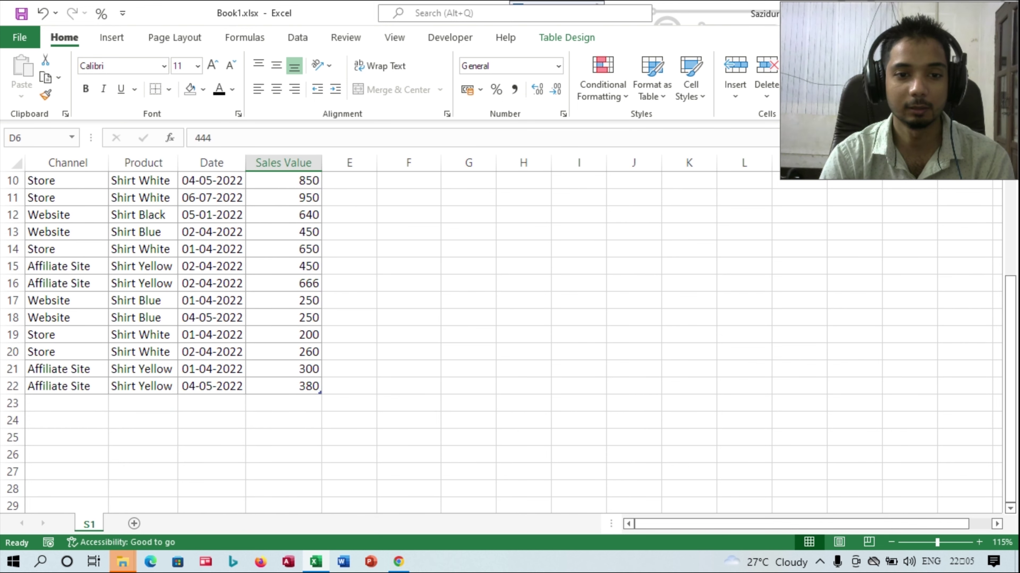
{"action": "scroll", "coordinate": [501, 342], "scroll_direction": "up", "scroll_amount": 4}
Select D3 to the end of Sales Value and apply the 3 Flags icon set.
{"action": "left_click", "coordinate": [283, 215]}
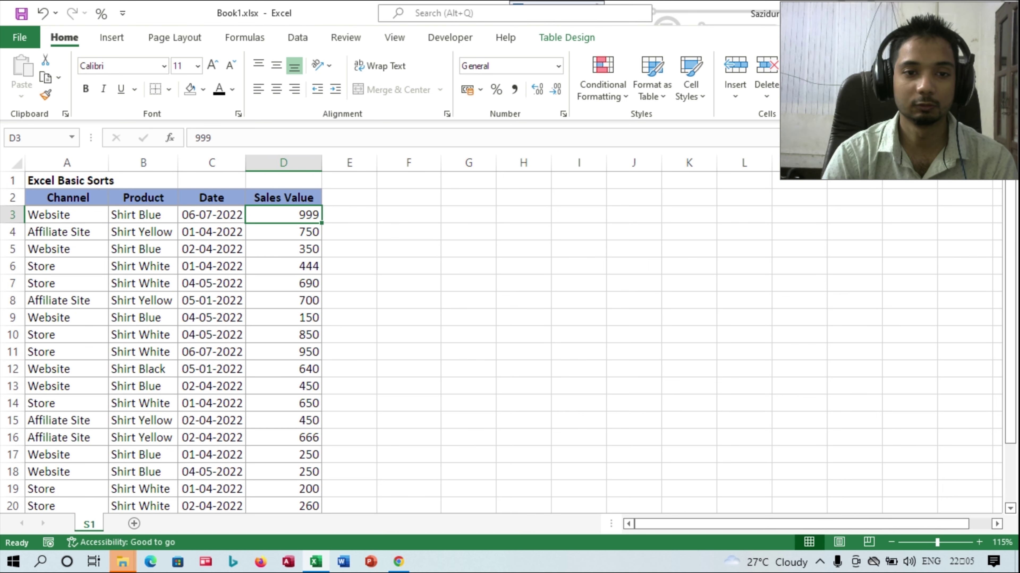
{"action": "key", "text": "ctrl+shift+Down"}
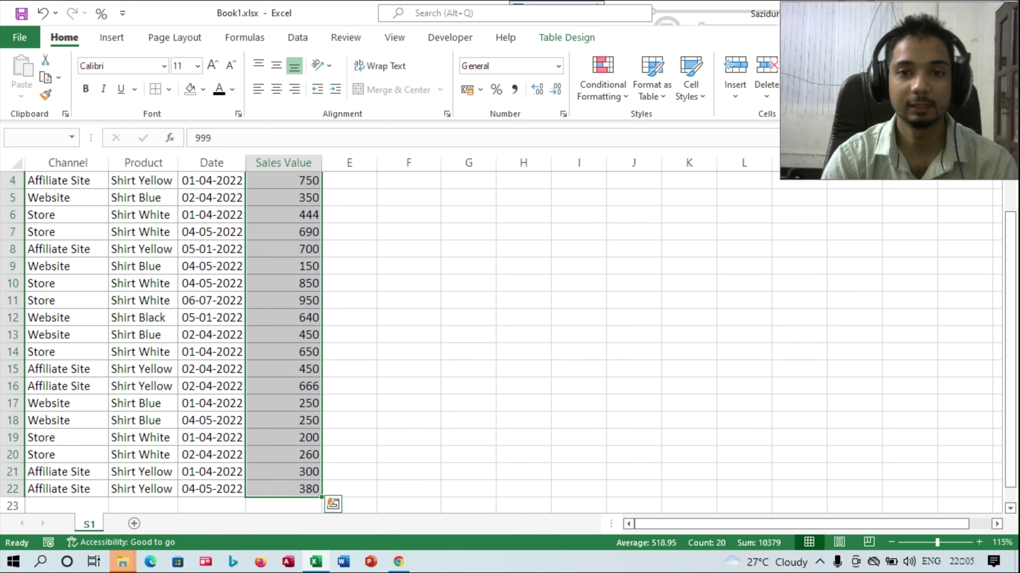
{"action": "left_click", "coordinate": [602, 78]}
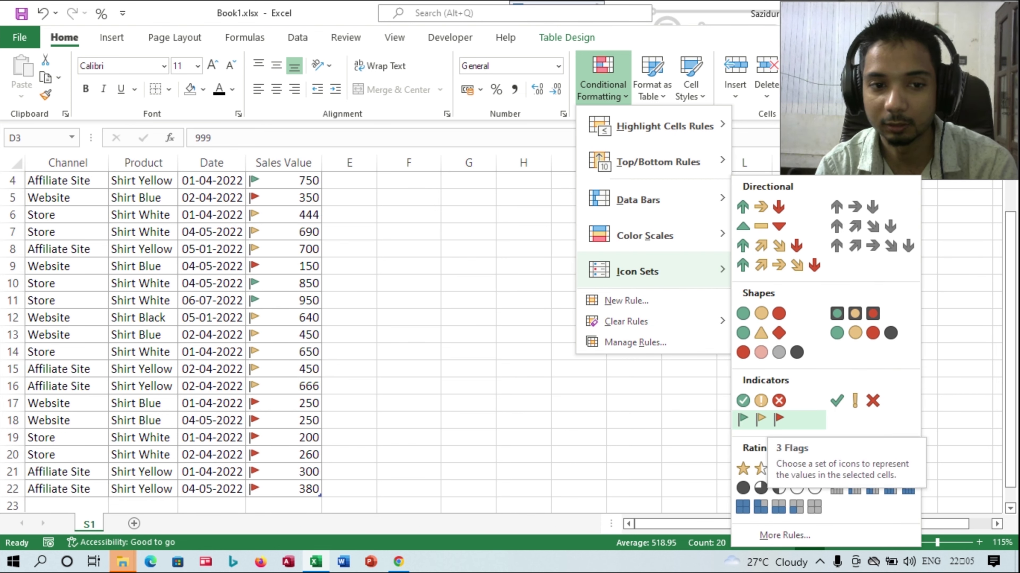
{"action": "left_click", "coordinate": [761, 419]}
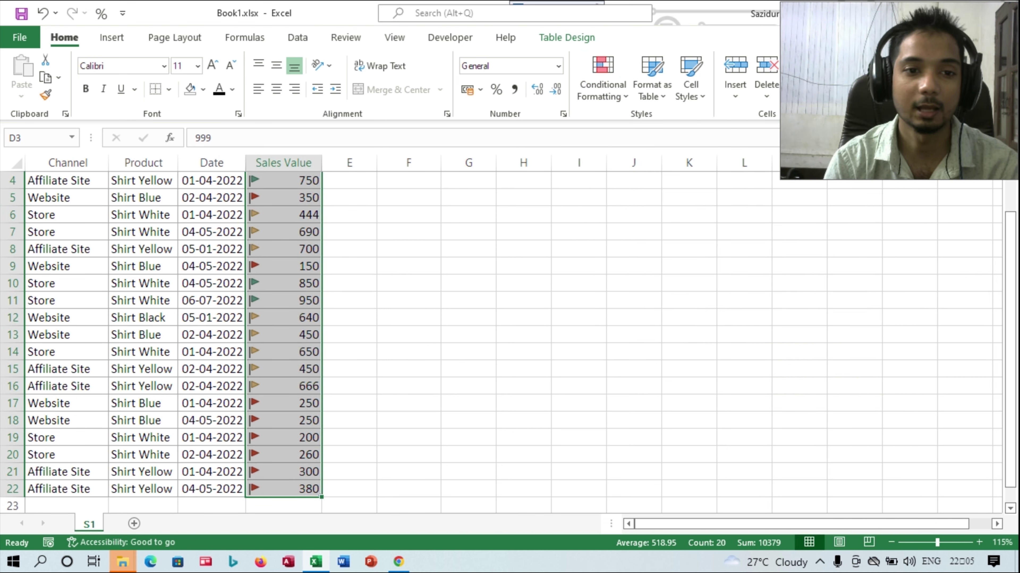
{"action": "scroll", "coordinate": [401, 342], "scroll_direction": "up", "scroll_amount": 1}
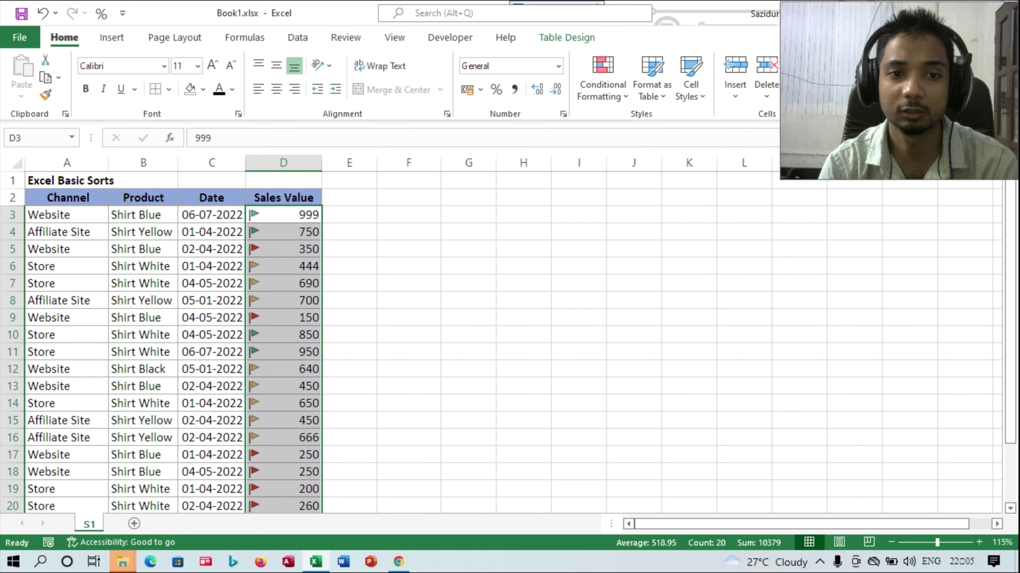
In Custom Sort, sort Sales Value by conditional formatting icon with the red flag On Top.
{"action": "left_click", "coordinate": [273, 283]}
{"action": "right_click", "coordinate": [273, 283]}
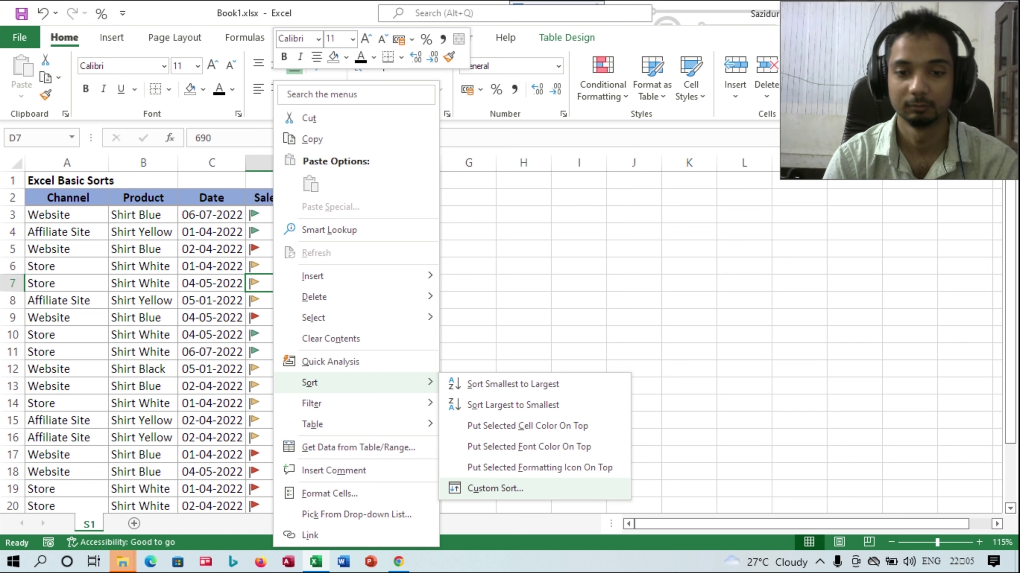
{"action": "left_click", "coordinate": [495, 488]}
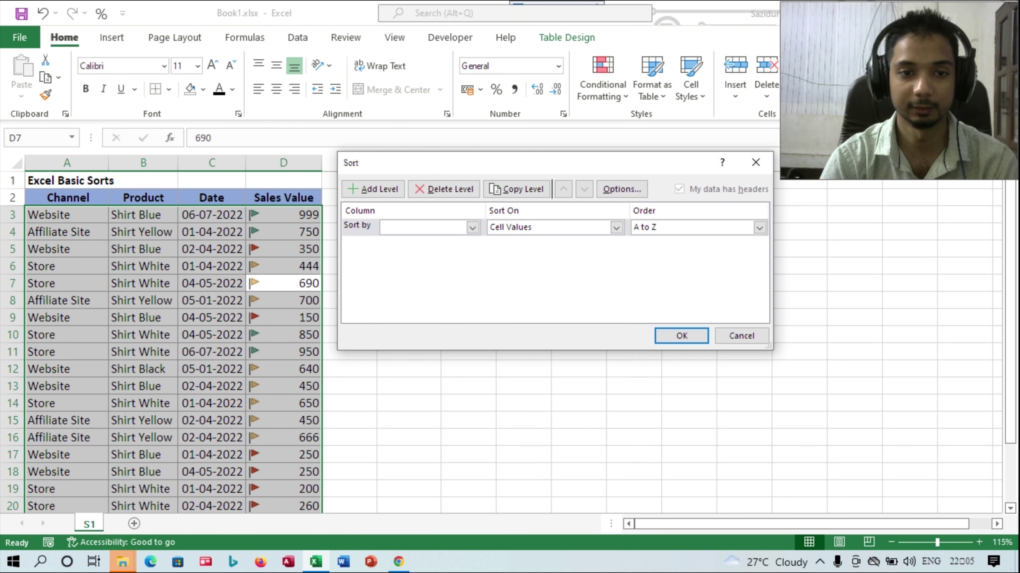
{"action": "left_click", "coordinate": [472, 228]}
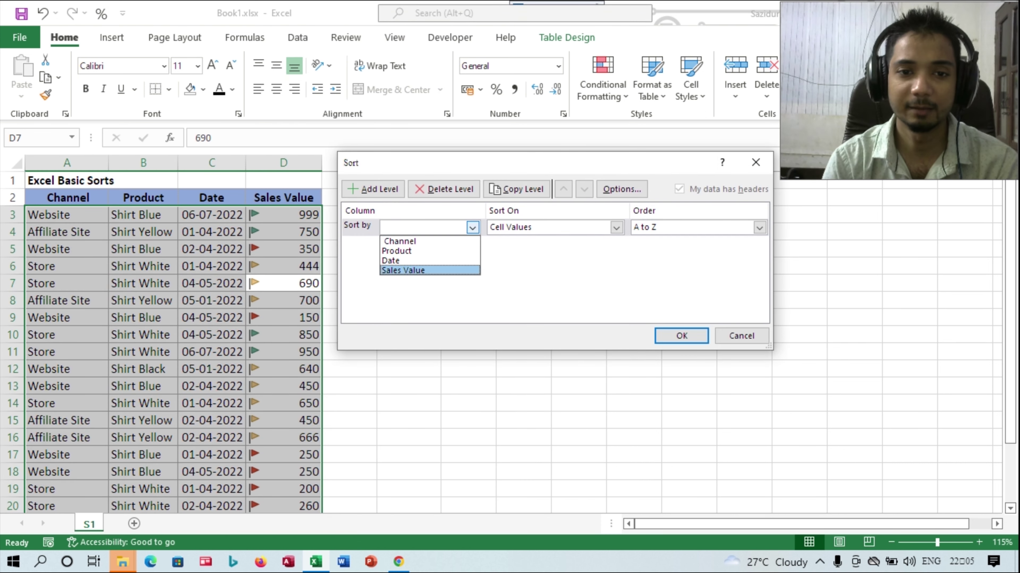
{"action": "left_click", "coordinate": [403, 271]}
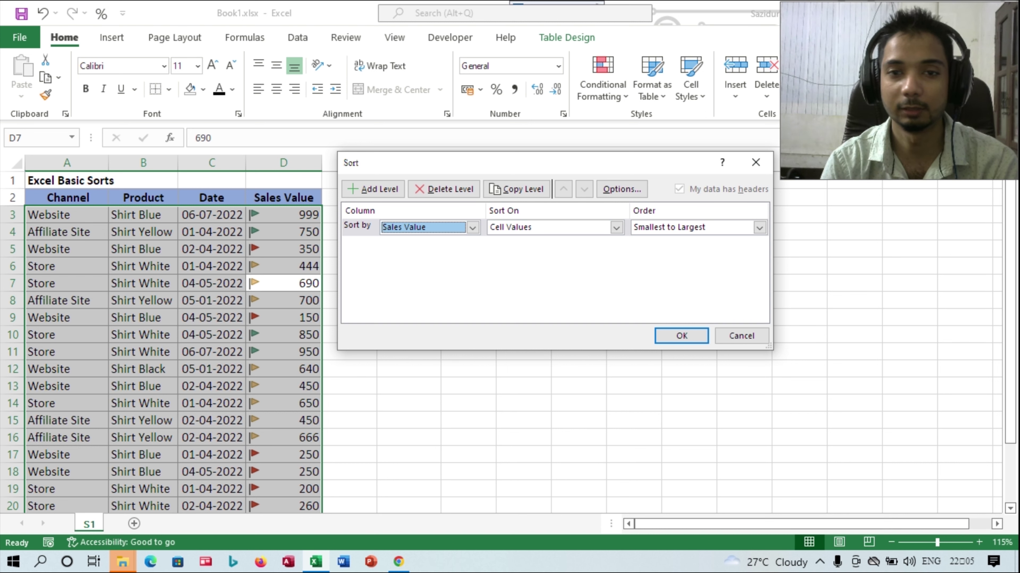
{"action": "left_click", "coordinate": [616, 227]}
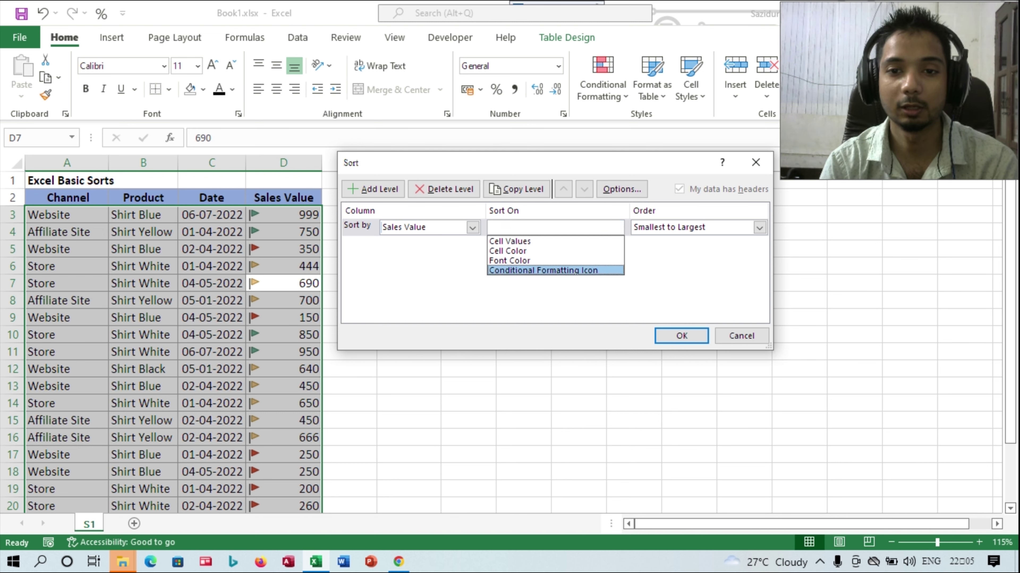
{"action": "left_click", "coordinate": [543, 270]}
{"action": "left_click", "coordinate": [693, 229]}
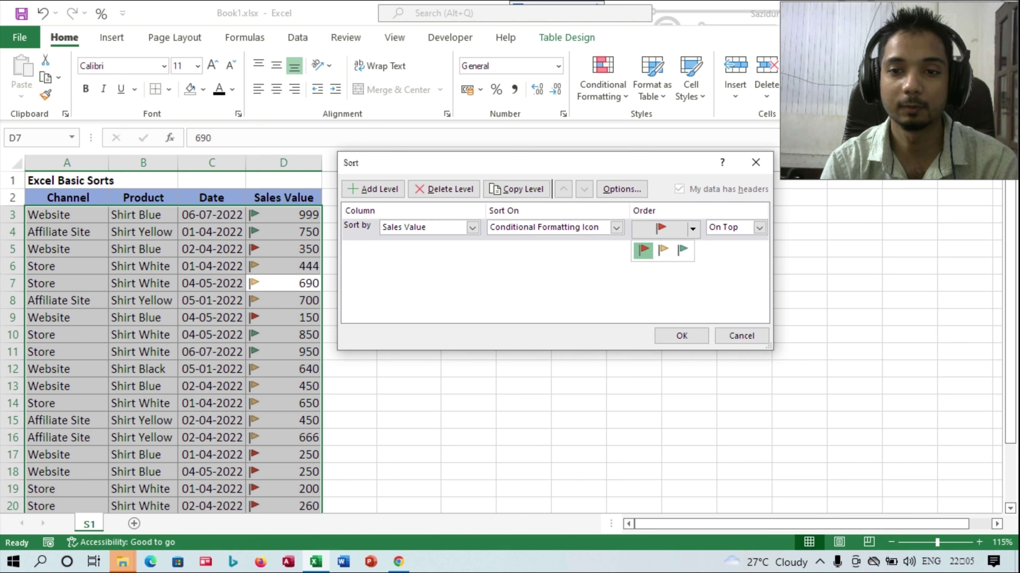
{"action": "left_click", "coordinate": [643, 251]}
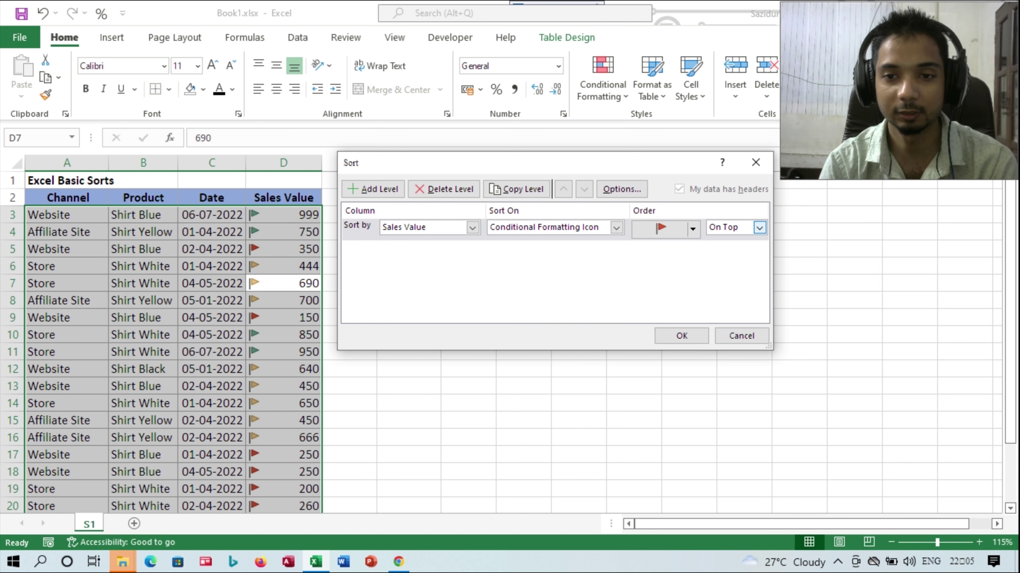
{"action": "left_click", "coordinate": [759, 228]}
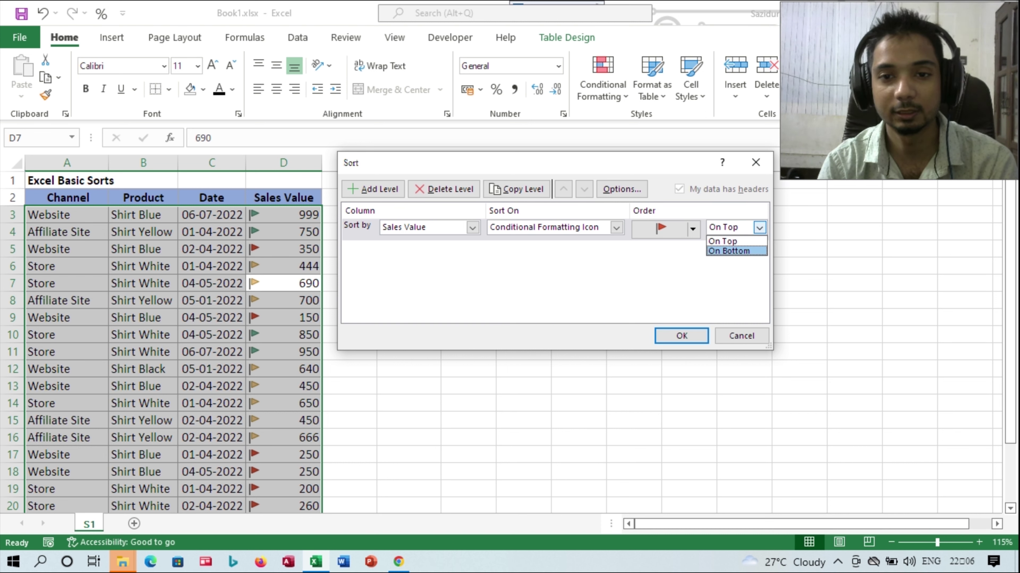
{"action": "left_click", "coordinate": [759, 227]}
{"action": "left_click", "coordinate": [759, 228]}
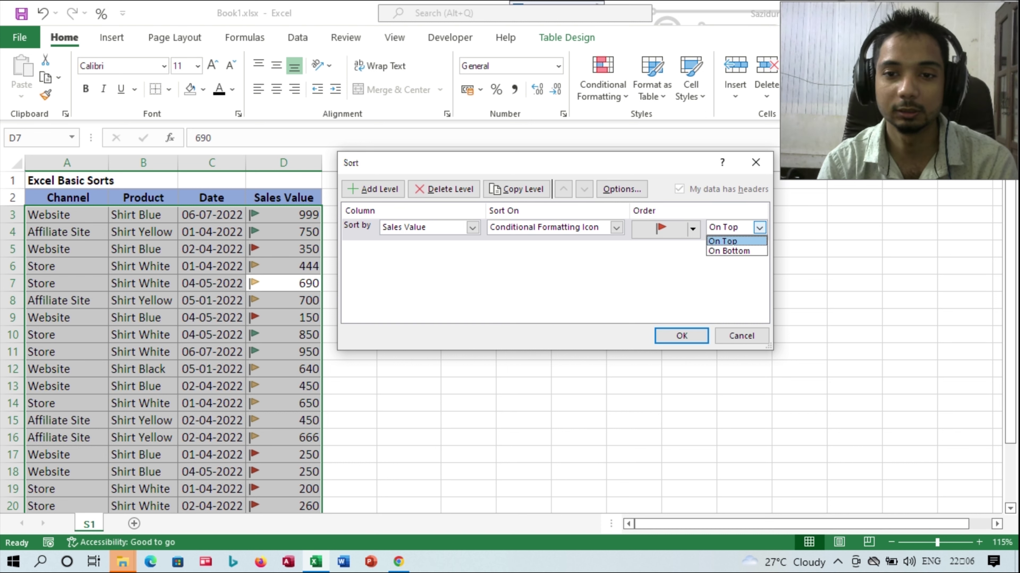
{"action": "left_click", "coordinate": [722, 241]}
Add a second Sales Value icon level with the yellow flag On Top.
{"action": "left_click", "coordinate": [373, 189]}
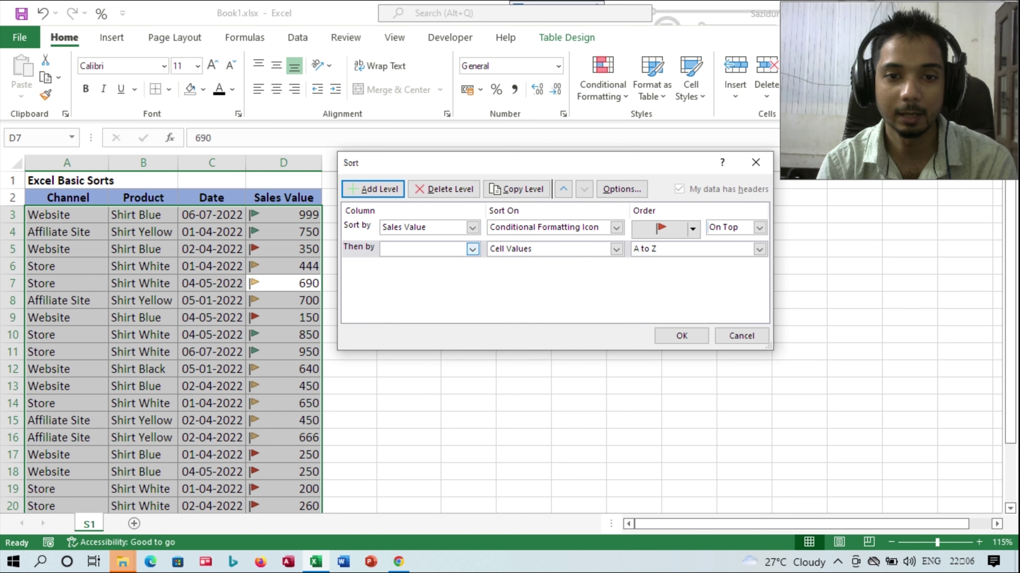
{"action": "left_click", "coordinate": [473, 249]}
{"action": "left_click", "coordinate": [402, 292]}
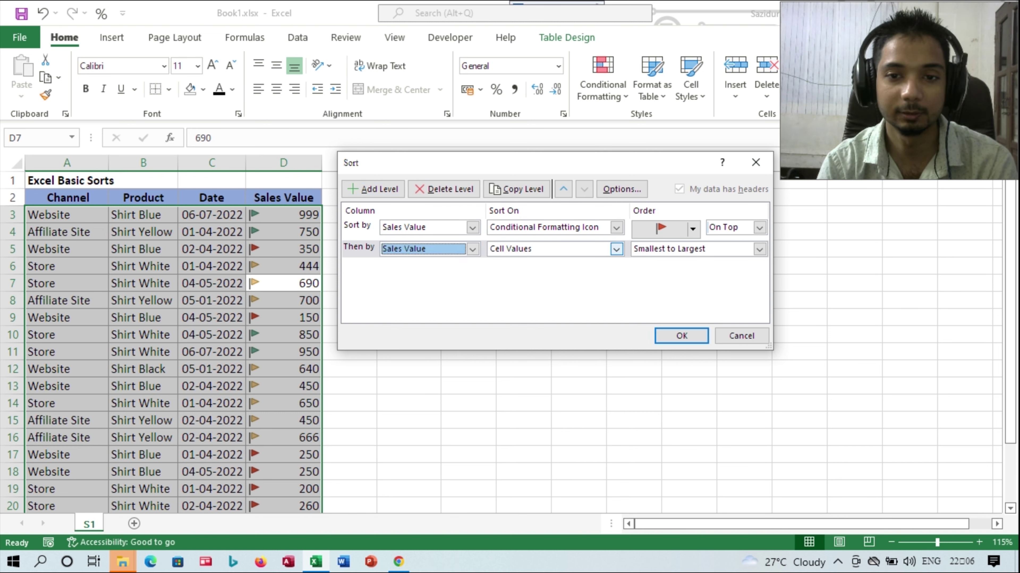
{"action": "left_click", "coordinate": [616, 249]}
{"action": "left_click", "coordinate": [558, 293]}
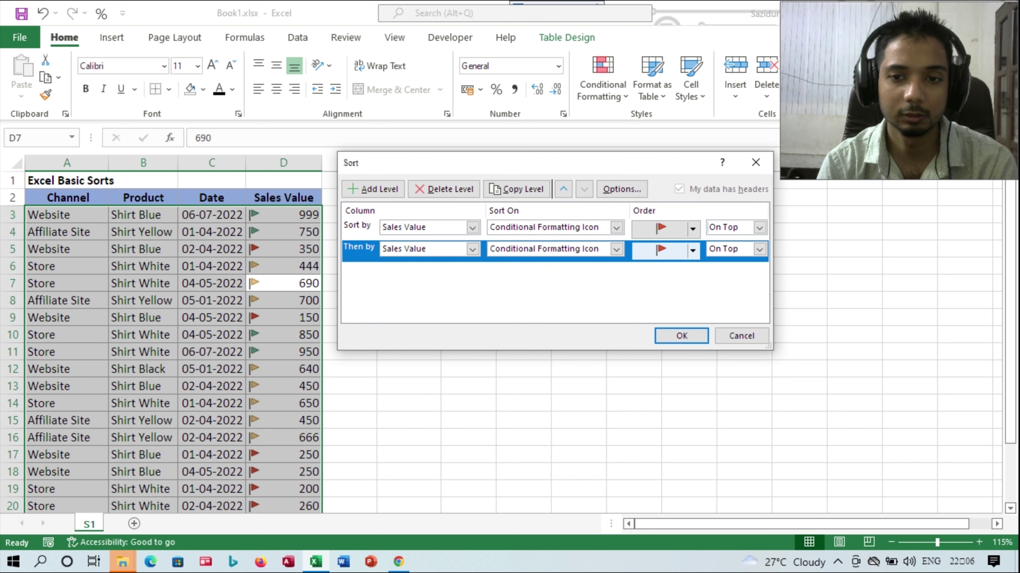
{"action": "left_click", "coordinate": [693, 250]}
{"action": "left_click", "coordinate": [663, 272]}
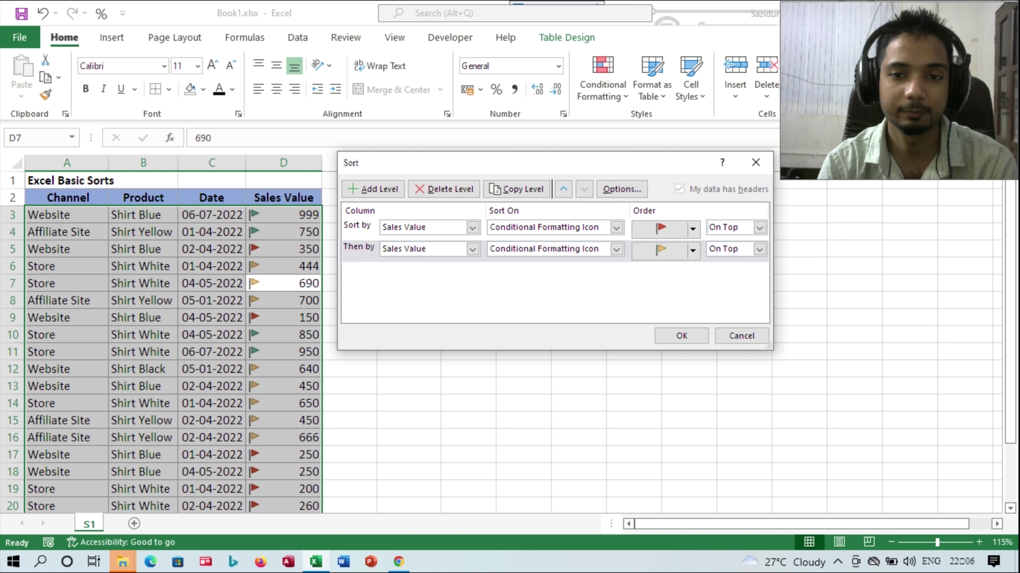
Add a third Sales Value icon level for the green flag and apply the sort.
{"action": "left_click", "coordinate": [373, 189]}
{"action": "left_click", "coordinate": [472, 270]}
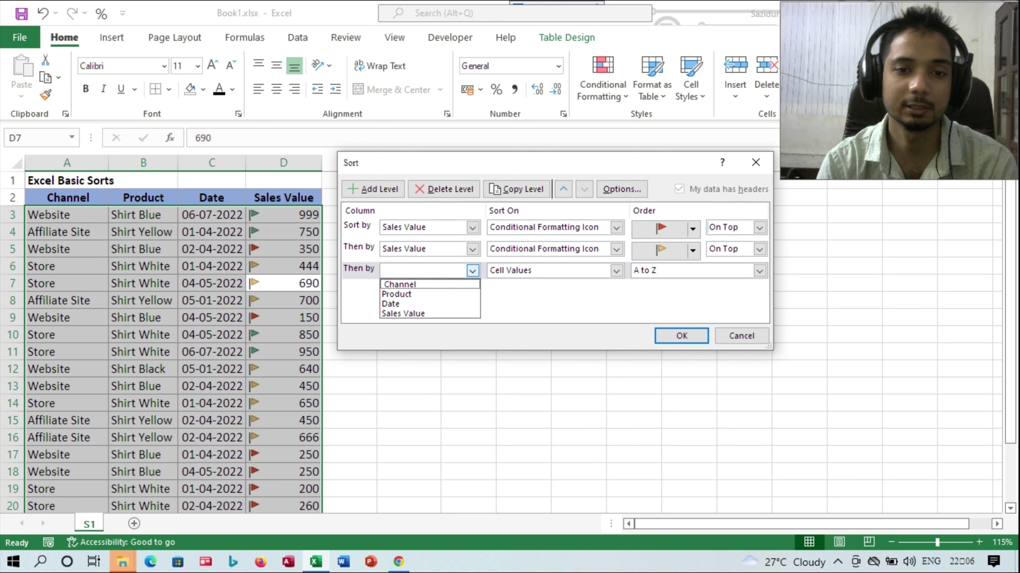
{"action": "left_click", "coordinate": [403, 313]}
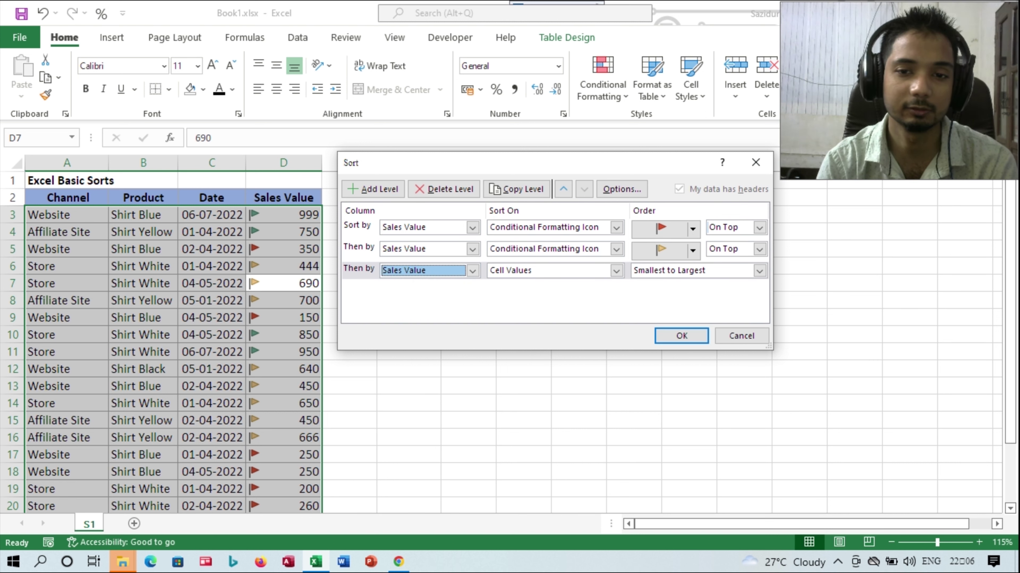
{"action": "left_click", "coordinate": [616, 270]}
{"action": "left_click", "coordinate": [543, 313]}
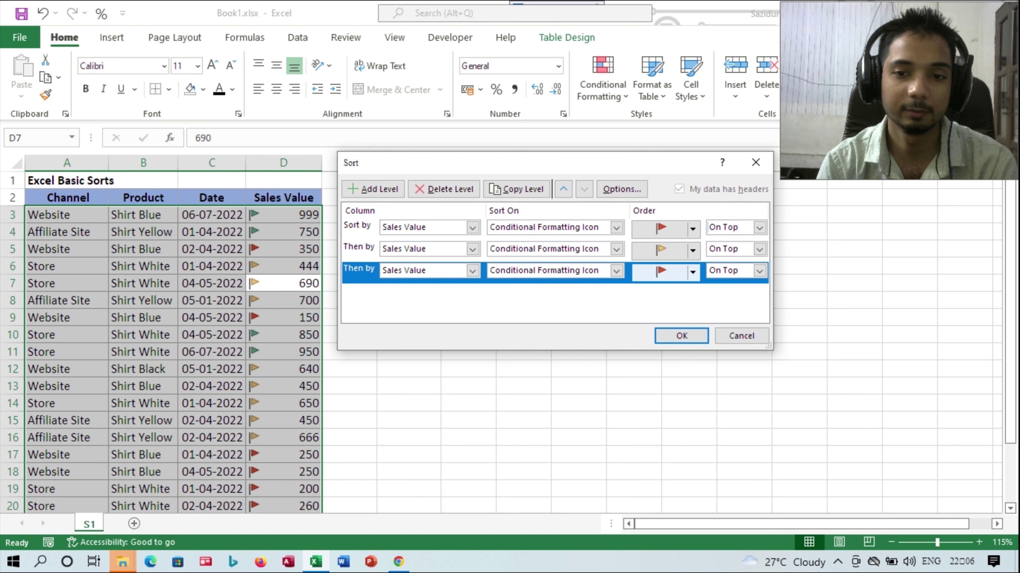
{"action": "left_click", "coordinate": [692, 271]}
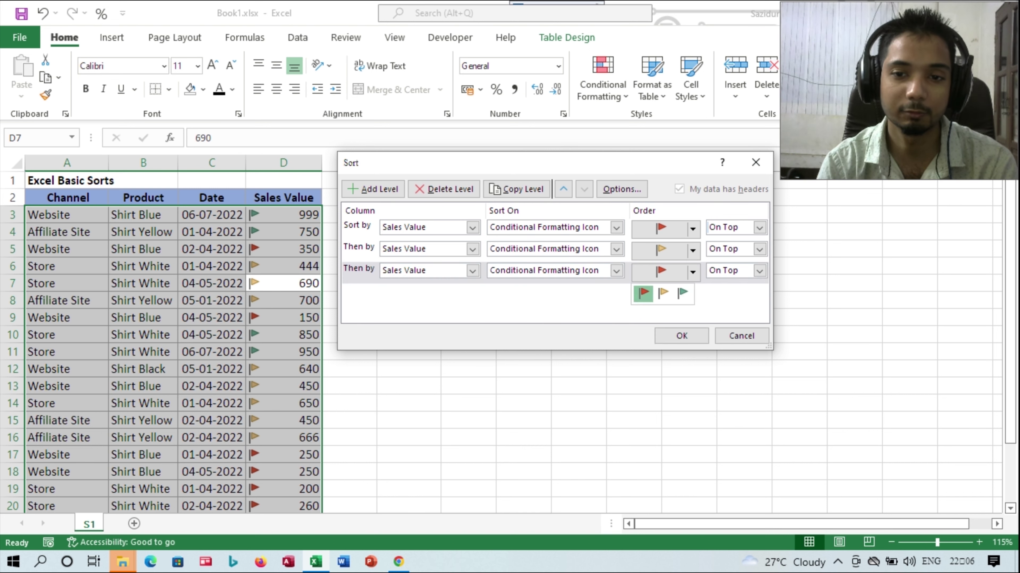
{"action": "left_click", "coordinate": [682, 293]}
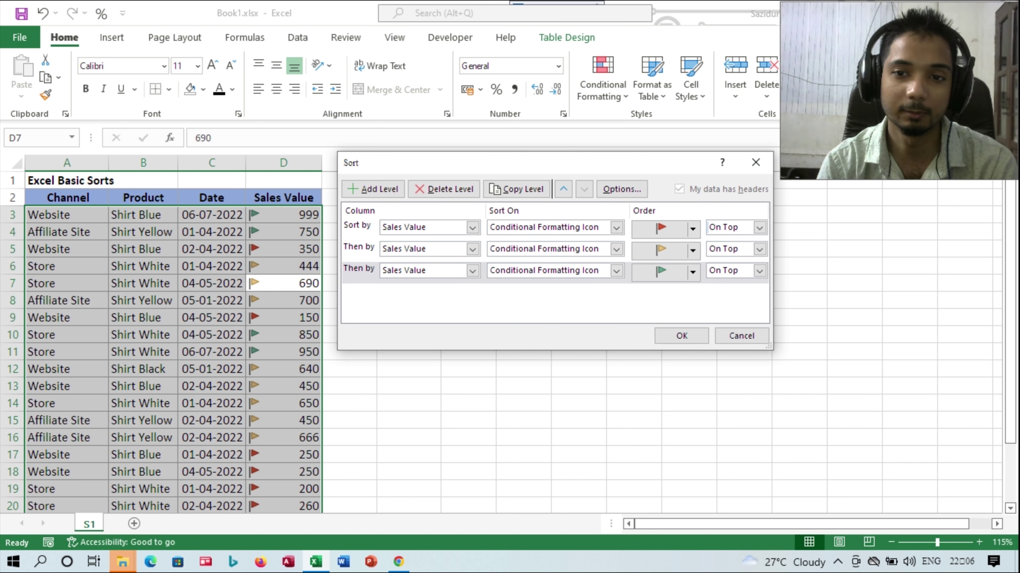
{"action": "left_click", "coordinate": [682, 336]}
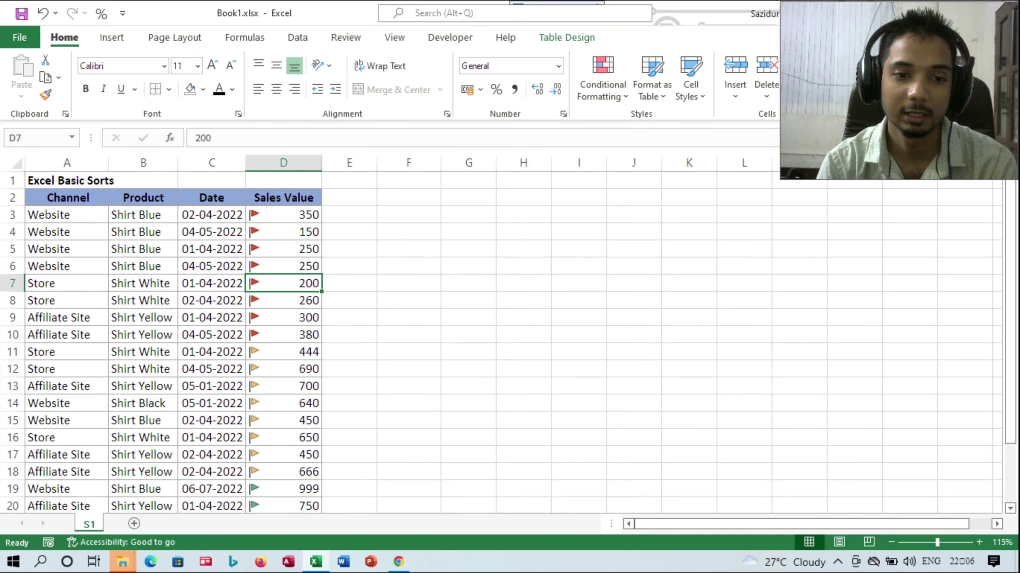
{"action": "scroll", "coordinate": [501, 342], "scroll_direction": "down", "scroll_amount": 1}
{"action": "scroll", "coordinate": [501, 341], "scroll_direction": "down", "scroll_amount": 1}
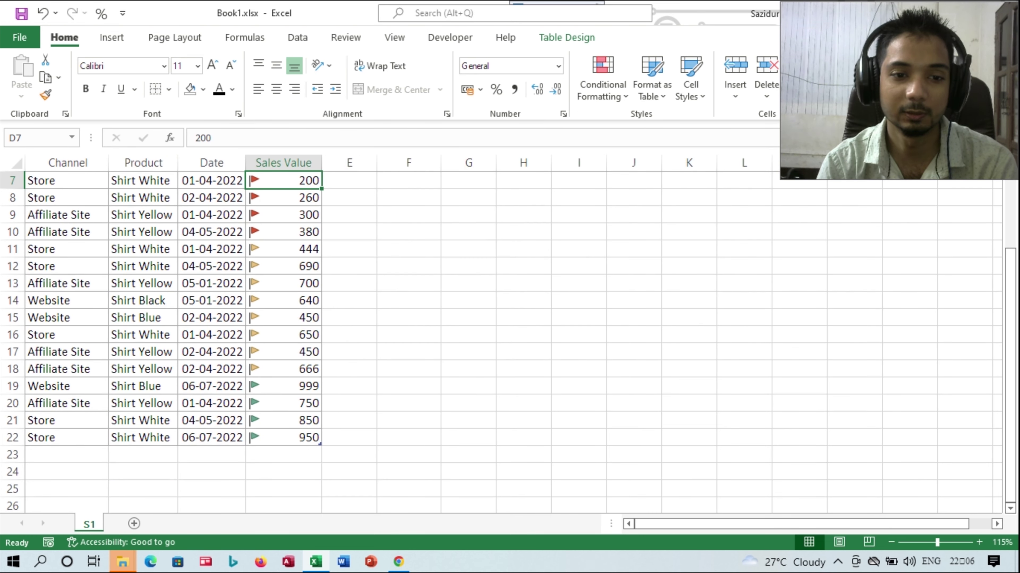
{"action": "scroll", "coordinate": [502, 341], "scroll_direction": "down", "scroll_amount": 1}
{"action": "scroll", "coordinate": [501, 342], "scroll_direction": "up", "scroll_amount": 2}
{"action": "scroll", "coordinate": [501, 342], "scroll_direction": "up", "scroll_amount": 1}
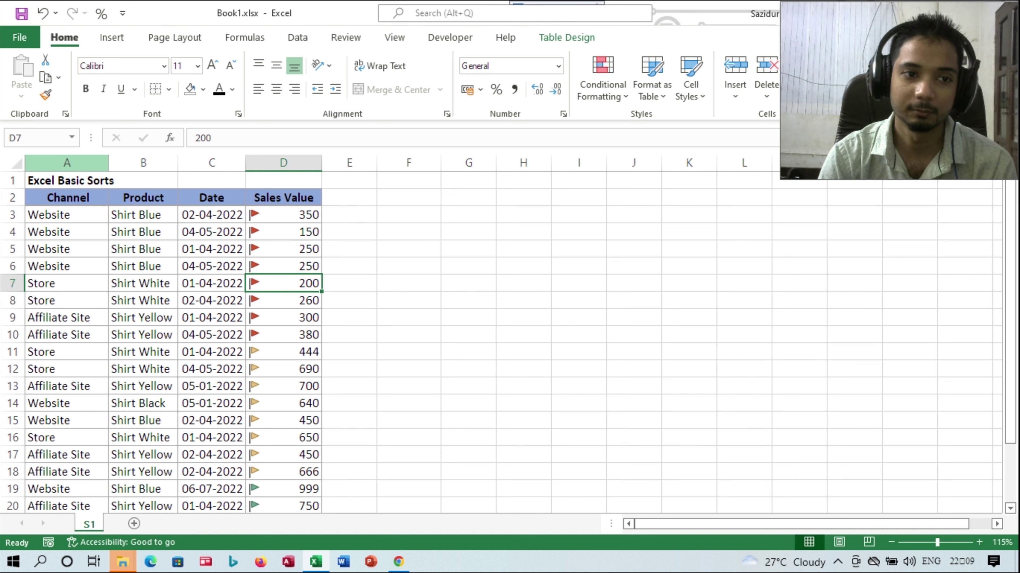
Insert a blank column A, entering the header 'SL No' in A1 and 1 in A2.
{"action": "left_click", "coordinate": [66, 163]}
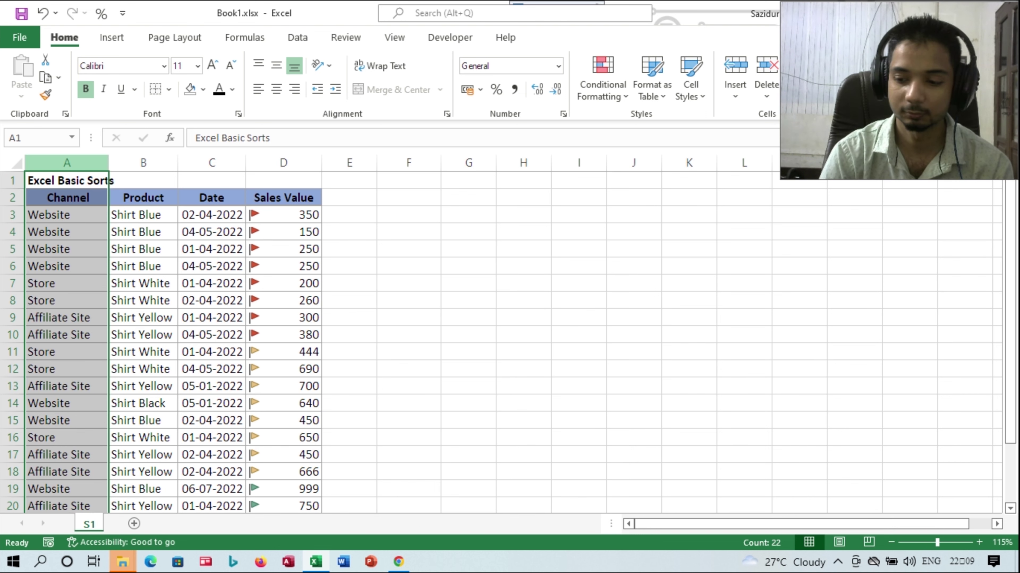
{"action": "key", "text": "ctrl+plus"}
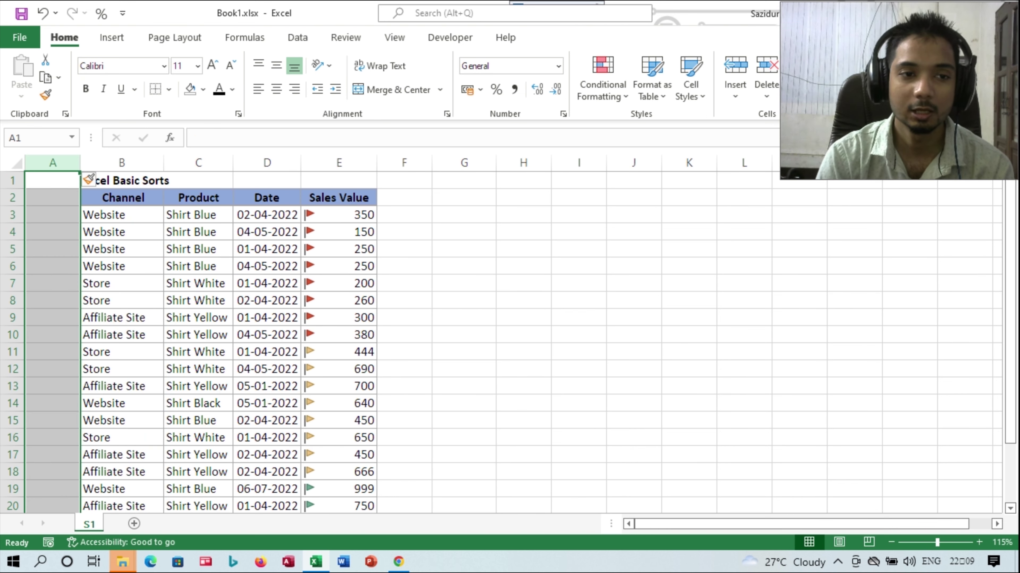
{"action": "left_click", "coordinate": [52, 180]}
{"action": "type", "text": "S"}
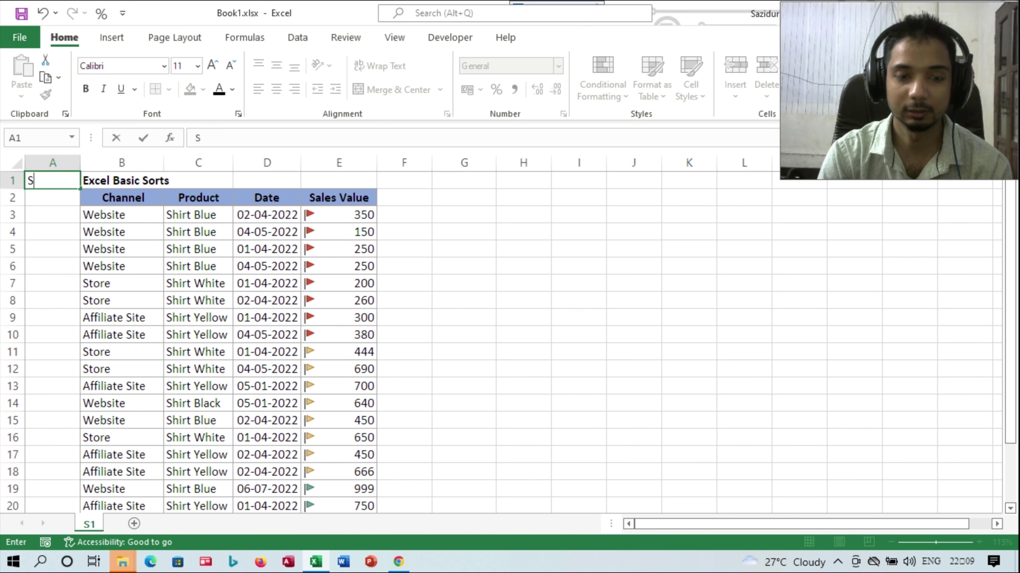
{"action": "type", "text": "L No"}
{"action": "key", "text": "Return"}
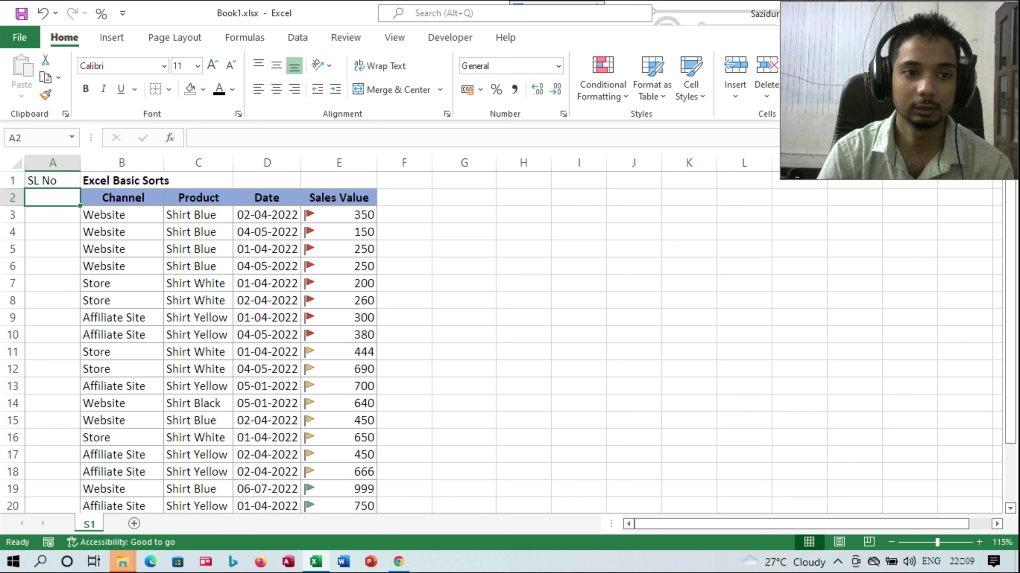
{"action": "type", "text": "1"}
{"action": "key", "text": "Return"}
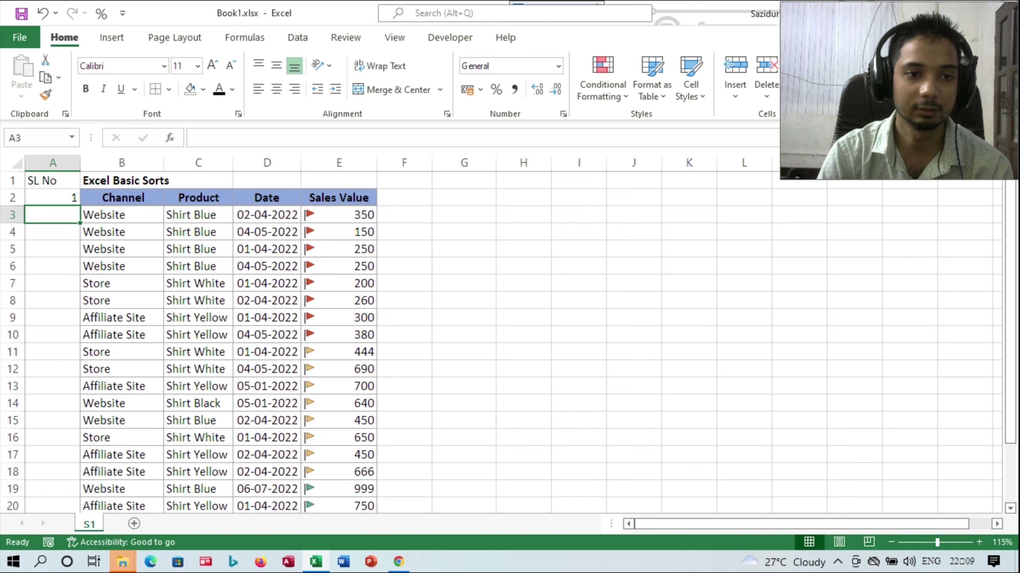
Drag the 1 down to row 22 and convert it to a 1–21 Fill Series.
{"action": "left_click", "coordinate": [53, 198]}
{"action": "left_click_drag", "start_coordinate": [80, 205], "coordinate": [83, 484]}
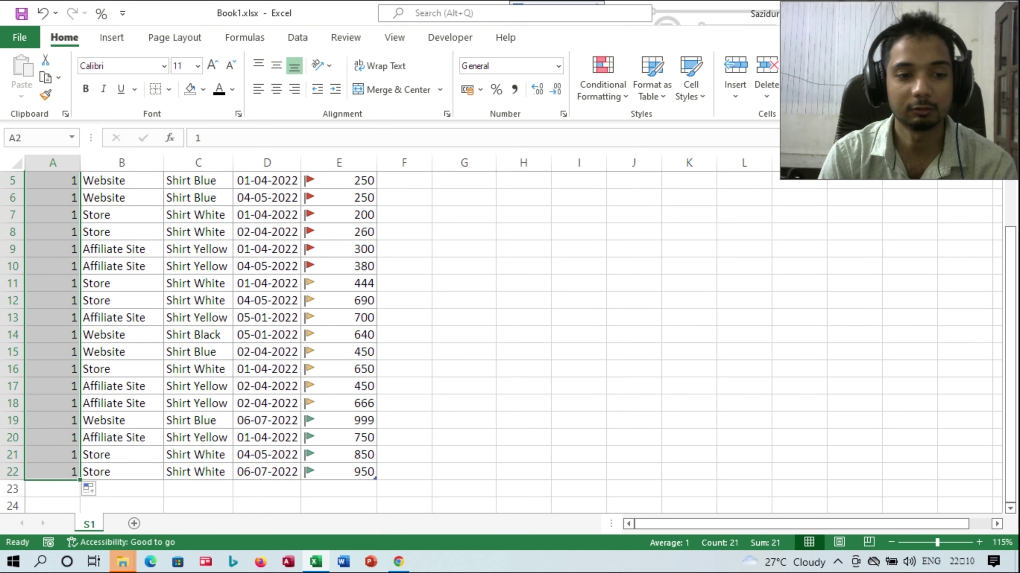
{"action": "left_click", "coordinate": [92, 489]}
{"action": "left_click", "coordinate": [125, 420]}
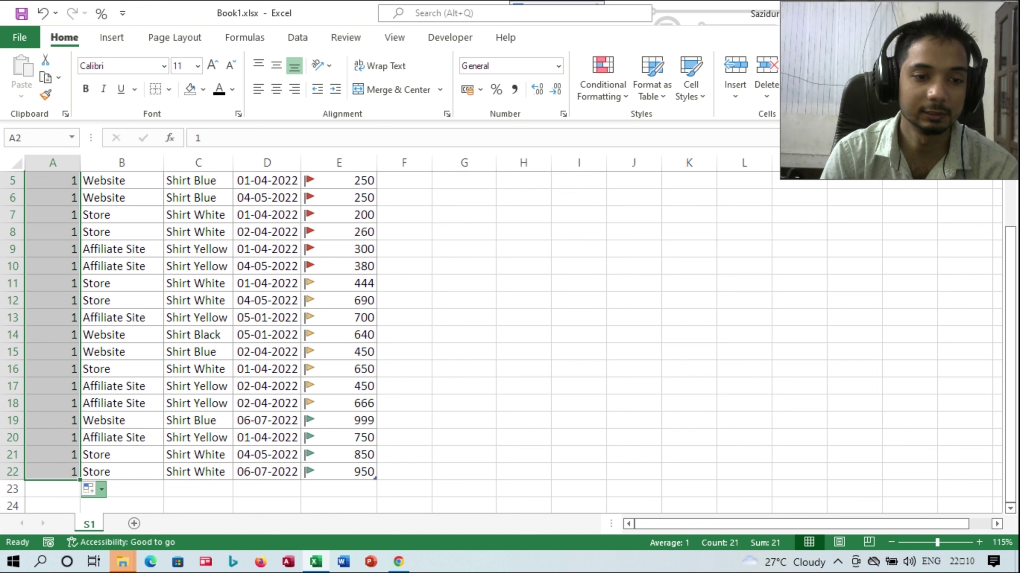
{"action": "scroll", "coordinate": [240, 341], "scroll_direction": "up", "scroll_amount": 2}
{"action": "scroll", "coordinate": [241, 341], "scroll_direction": "down", "scroll_amount": 2}
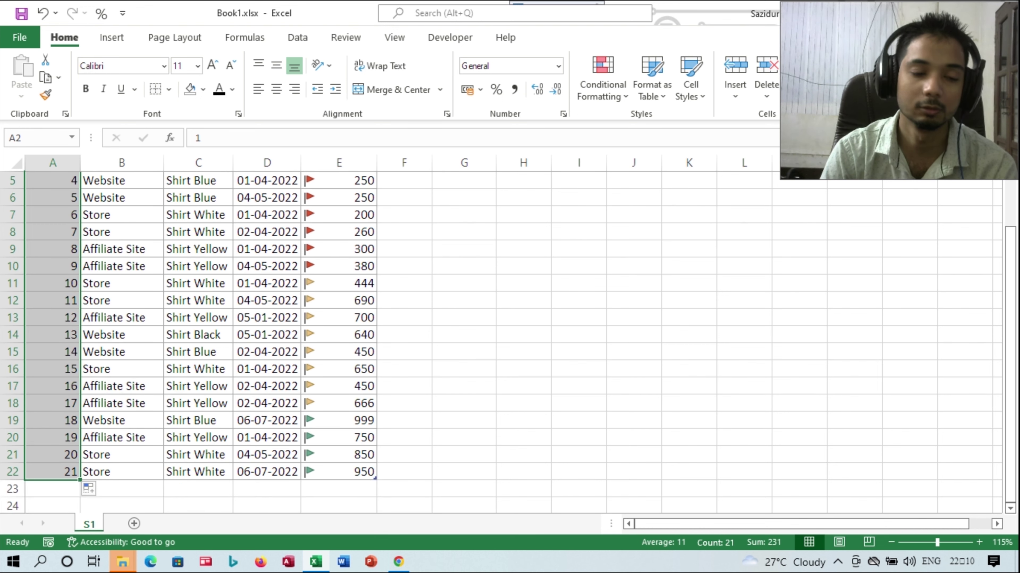
{"action": "scroll", "coordinate": [240, 341], "scroll_direction": "up", "scroll_amount": 2}
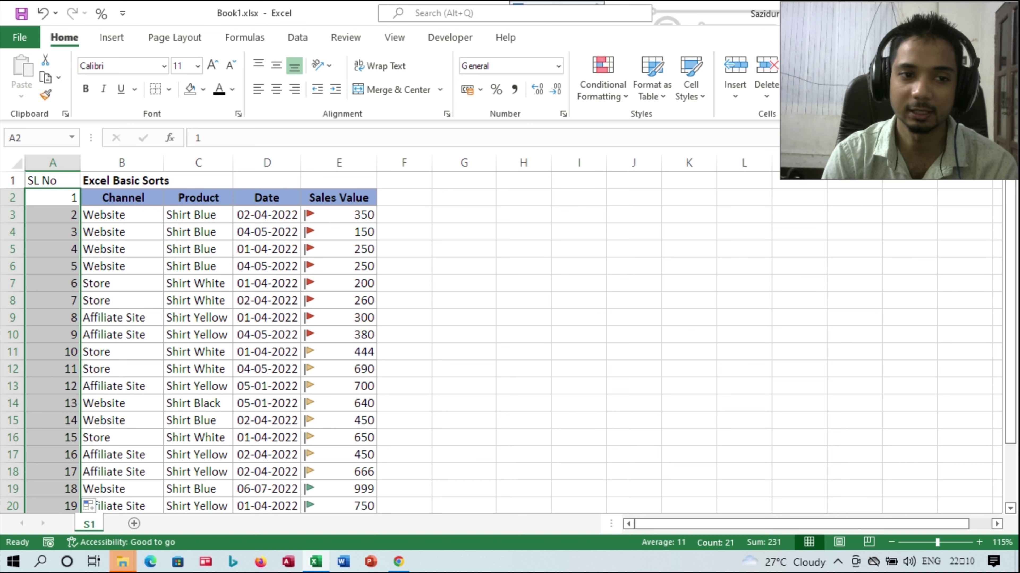
{"action": "left_click", "coordinate": [53, 266]}
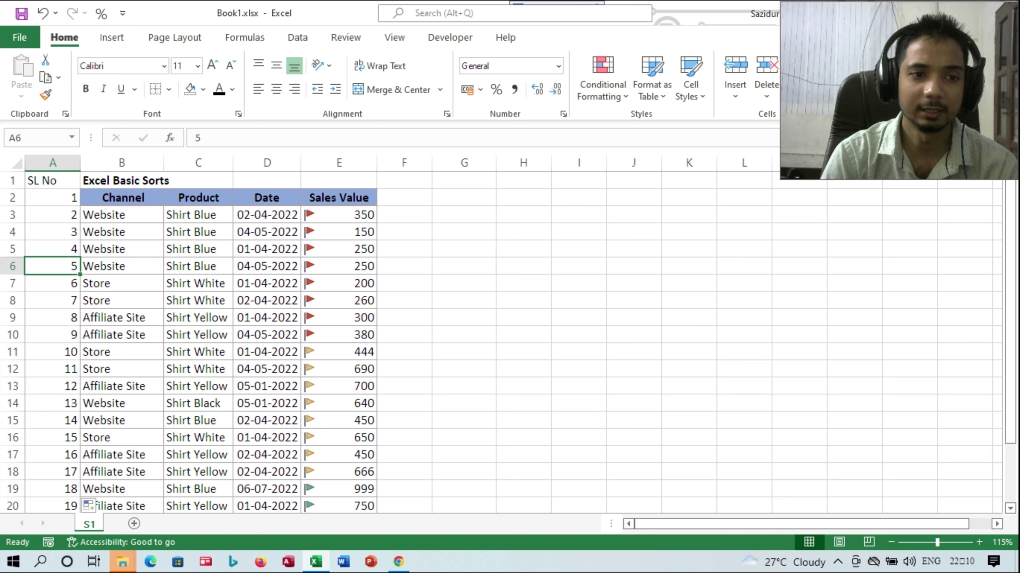
{"action": "left_click", "coordinate": [52, 198]}
{"action": "key", "text": "ctrl+shift+Down"}
{"action": "right_click", "coordinate": [46, 281]}
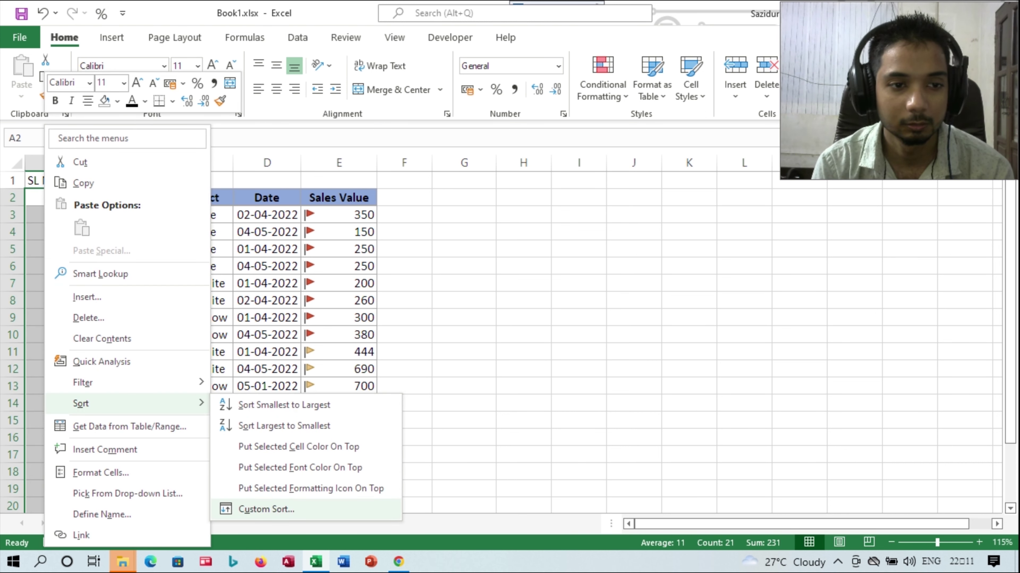
{"action": "left_click", "coordinate": [266, 510]}
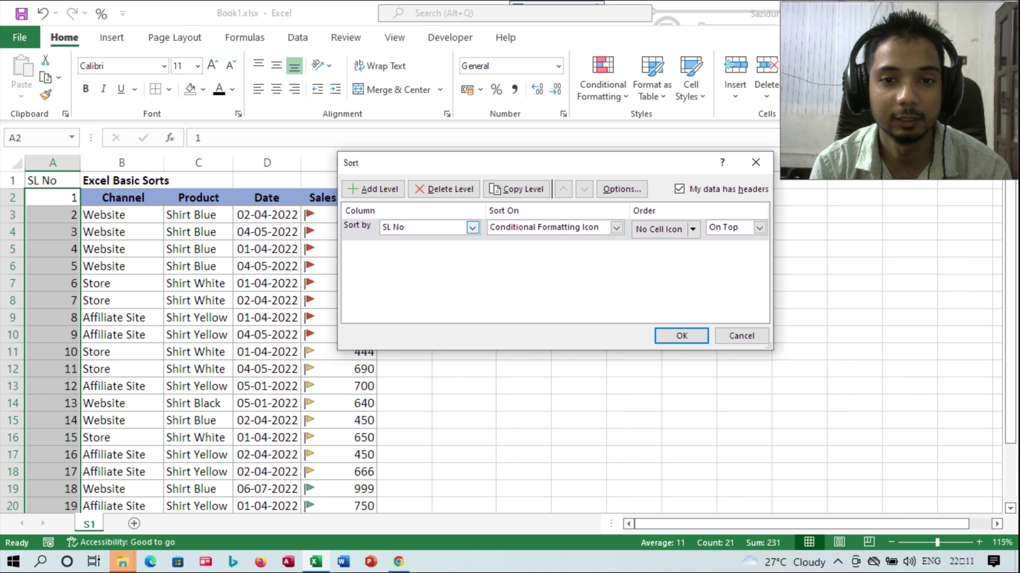
{"action": "left_click", "coordinate": [616, 228]}
{"action": "left_click", "coordinate": [507, 241]}
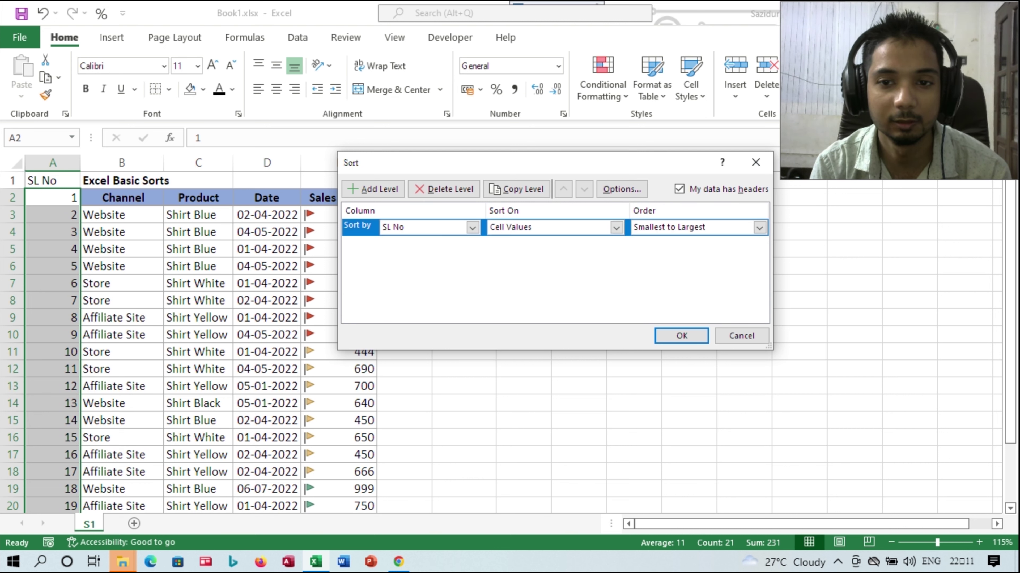
{"action": "left_click", "coordinate": [759, 227]}
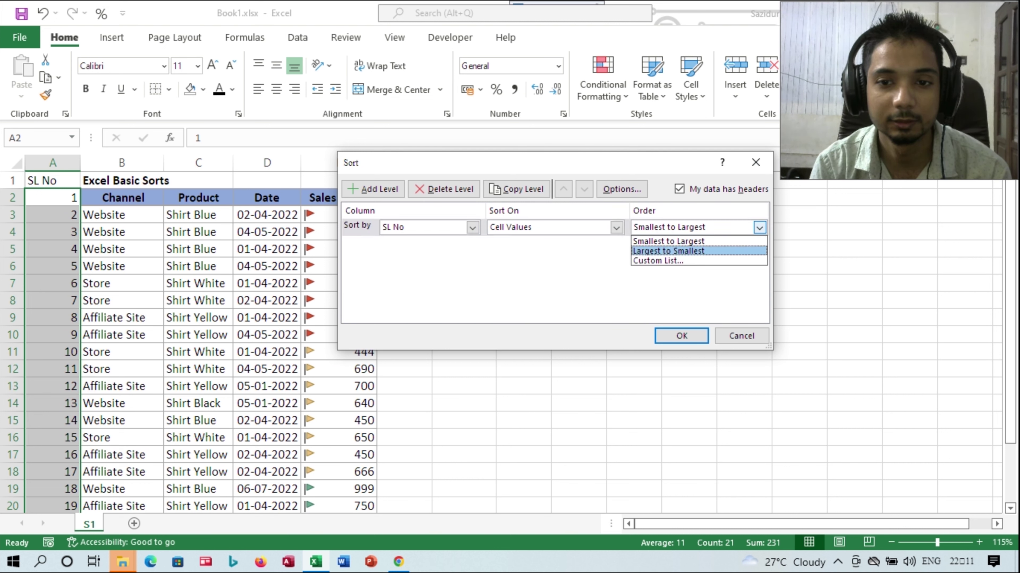
{"action": "left_click", "coordinate": [668, 251]}
{"action": "left_click", "coordinate": [681, 336]}
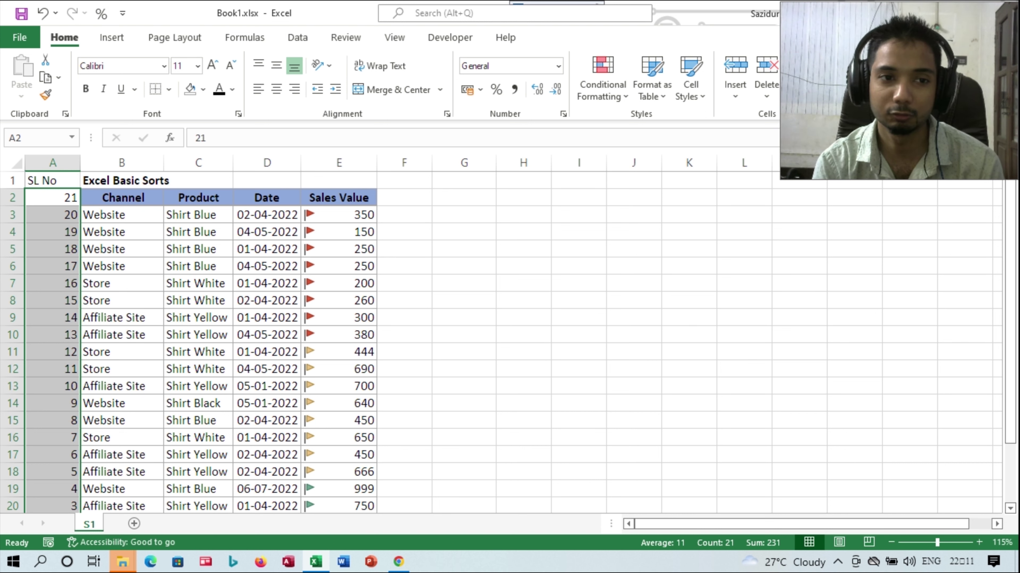
{"action": "key", "text": "ctrl+z"}
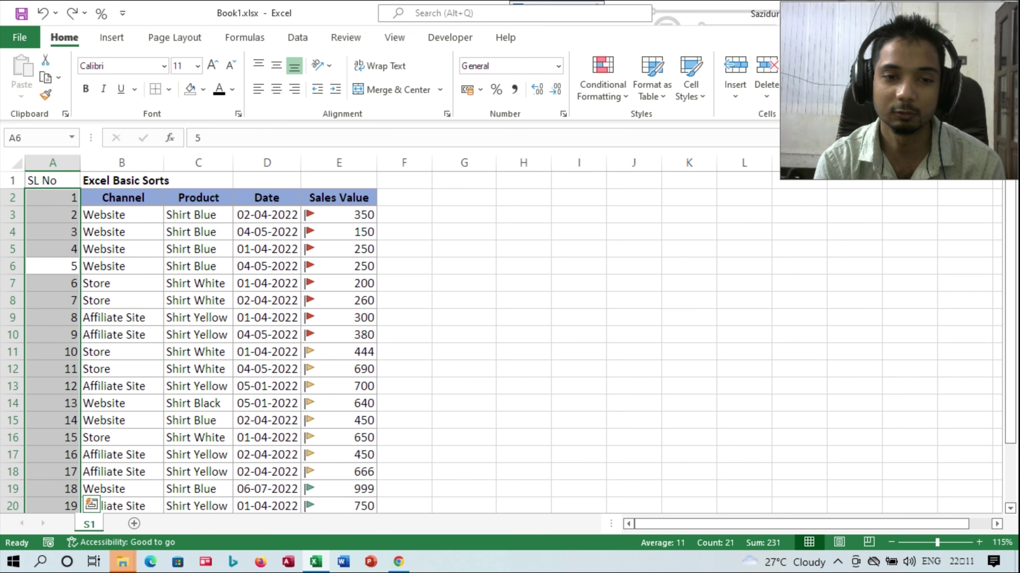
Undo with Ctrl+Z until the inserted SL No column is gone.
{"action": "key", "text": "ctrl+z"}
{"action": "key", "text": "ctrl+z"}
{"action": "key", "text": "ctrl+z"}
{"action": "key", "text": "ctrl+z"}
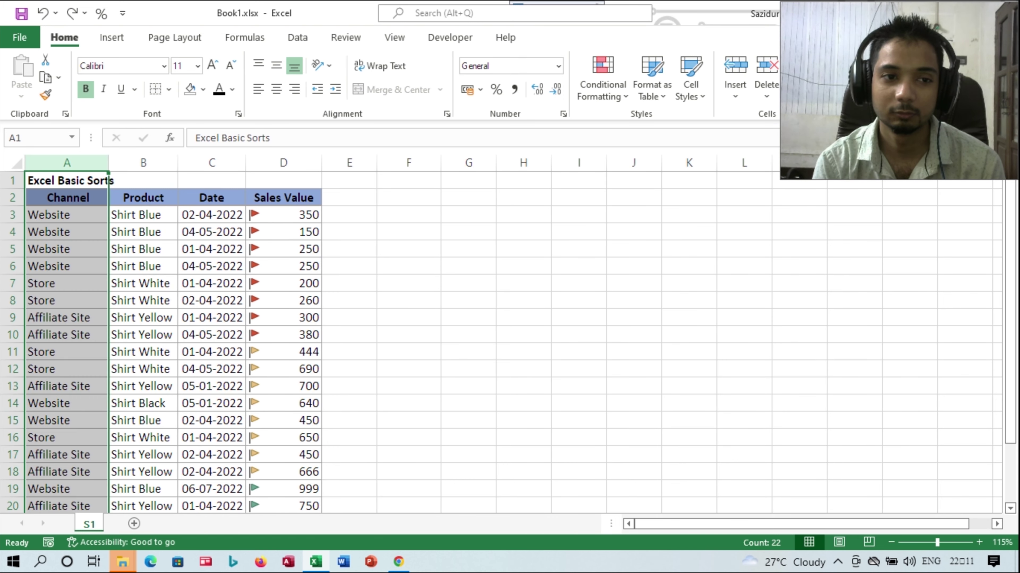